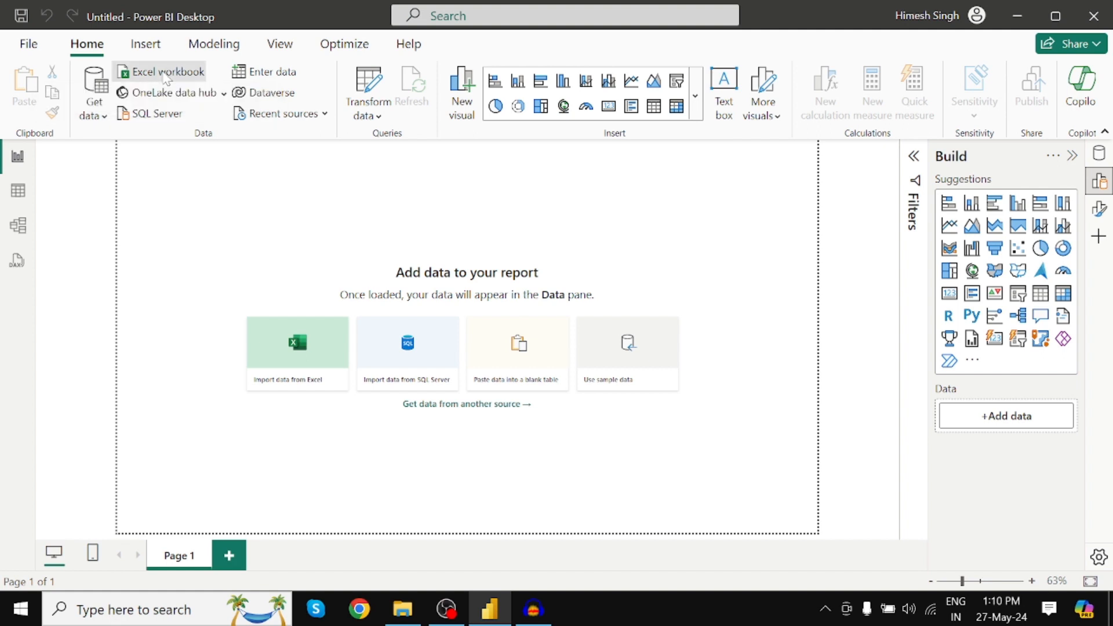
Import Date_Table from the Excel workbook Date Function.xlsx and open it for transformation.
{"action": "left_click", "coordinate": [166, 77]}
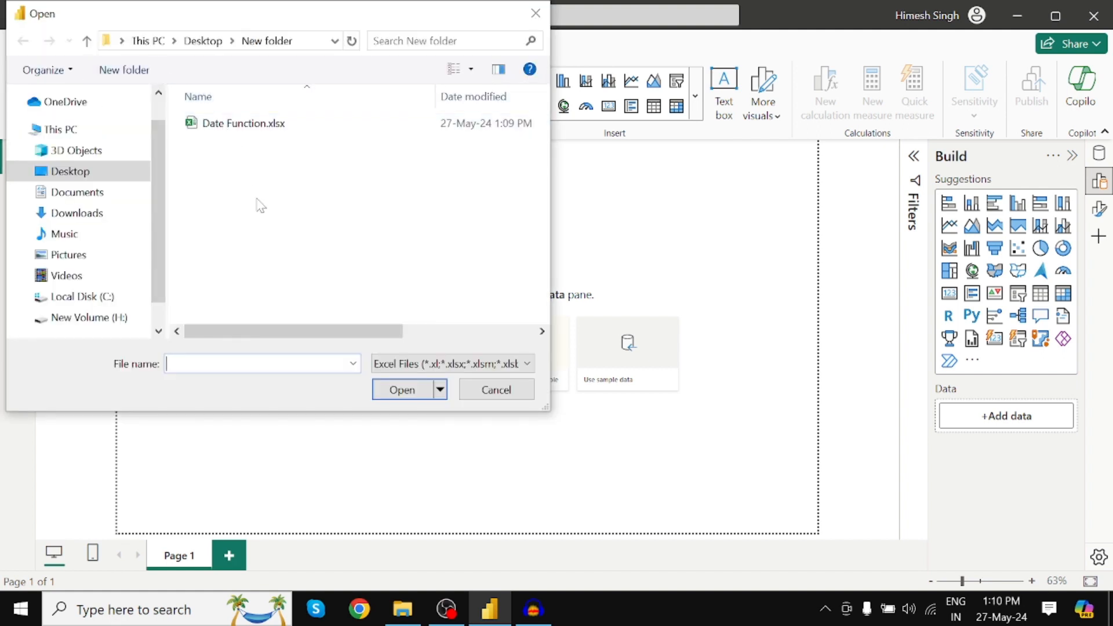
{"action": "left_click", "coordinate": [234, 128]}
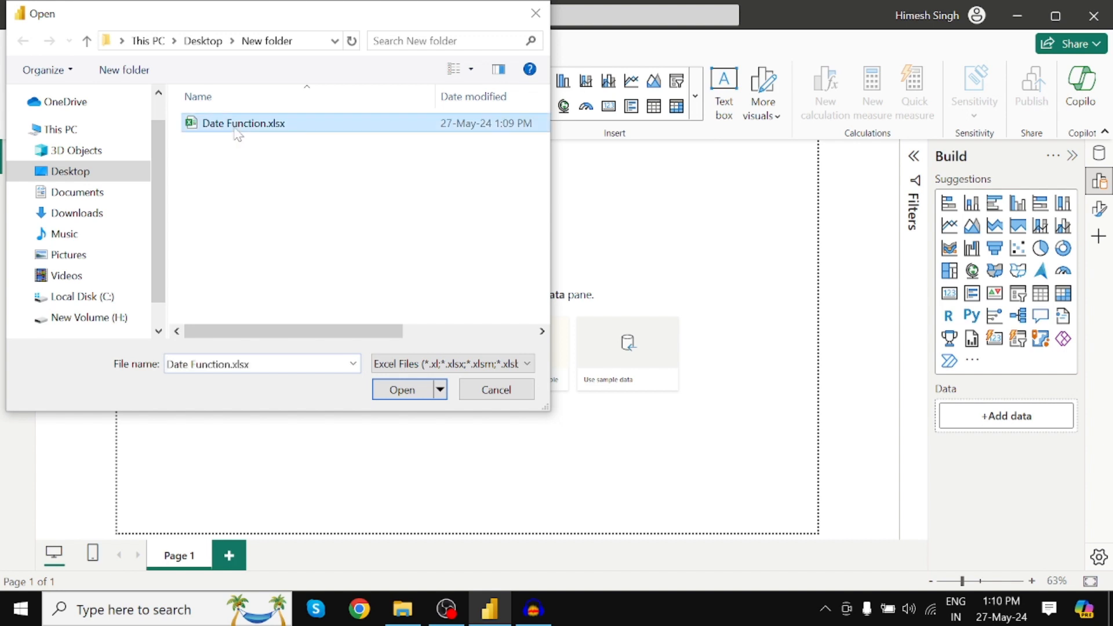
{"action": "left_click", "coordinate": [400, 390]}
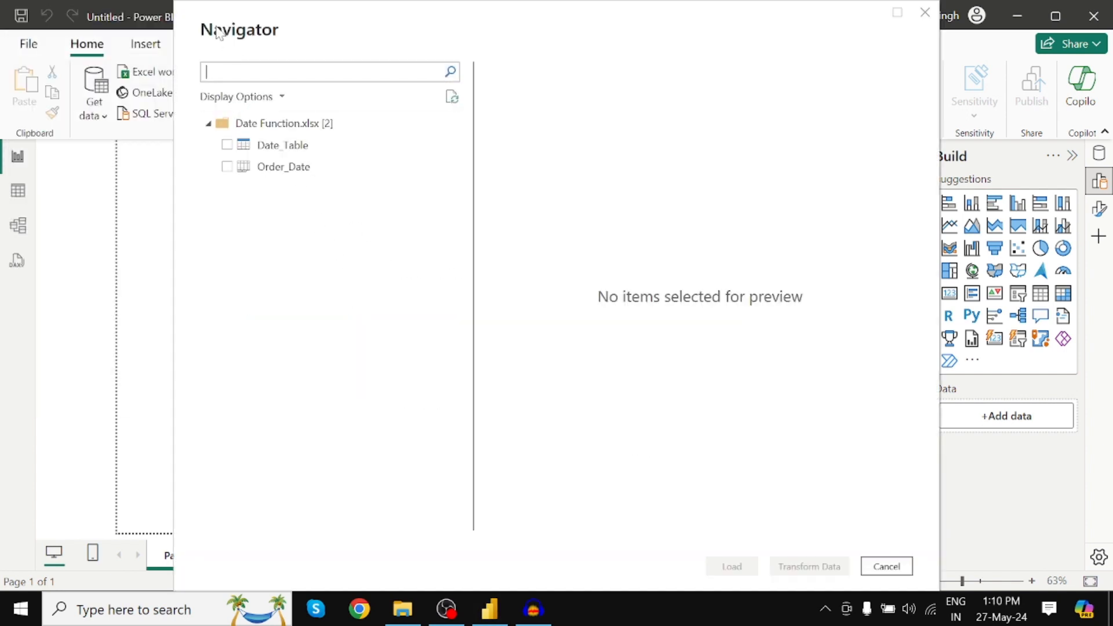
{"action": "left_click", "coordinate": [227, 145]}
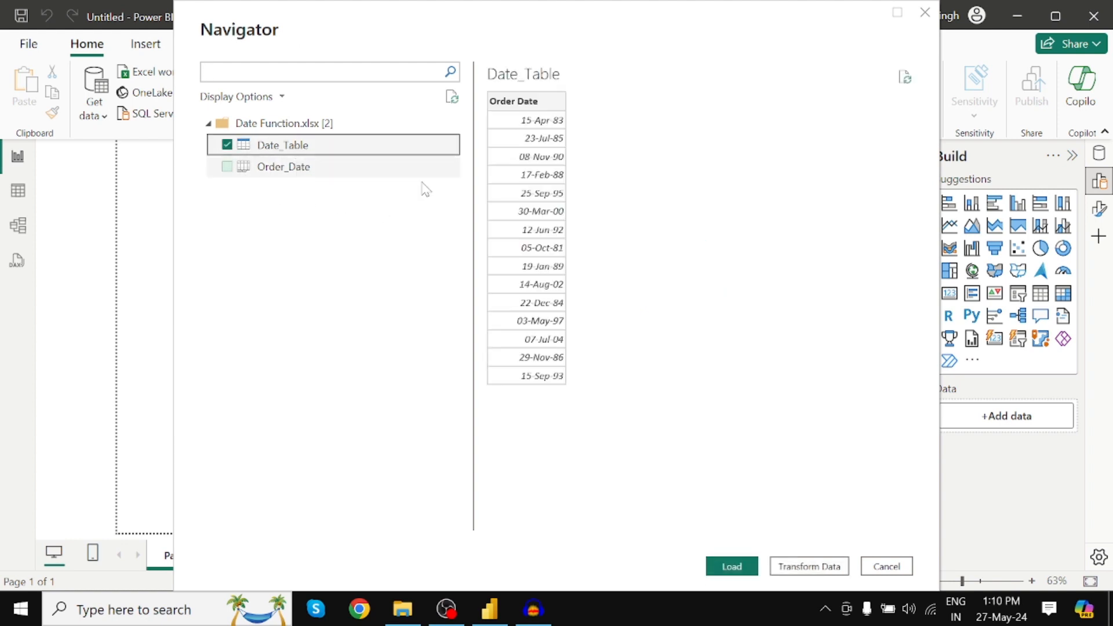
{"action": "left_click", "coordinate": [809, 568]}
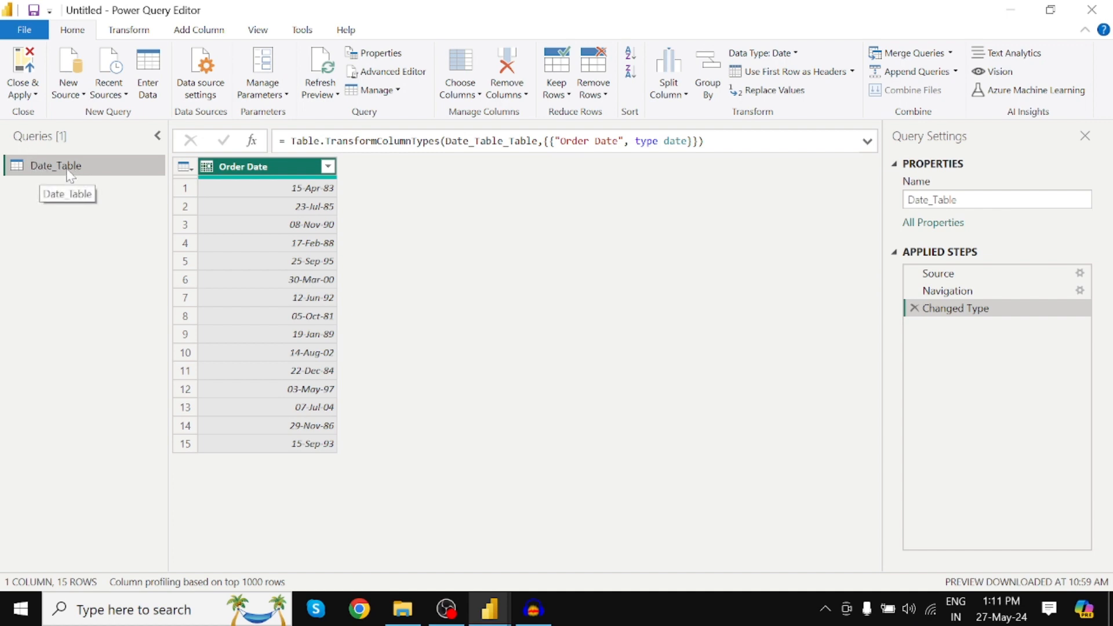
Close the Query Settings pane and display it again.
{"action": "left_click", "coordinate": [1087, 138]}
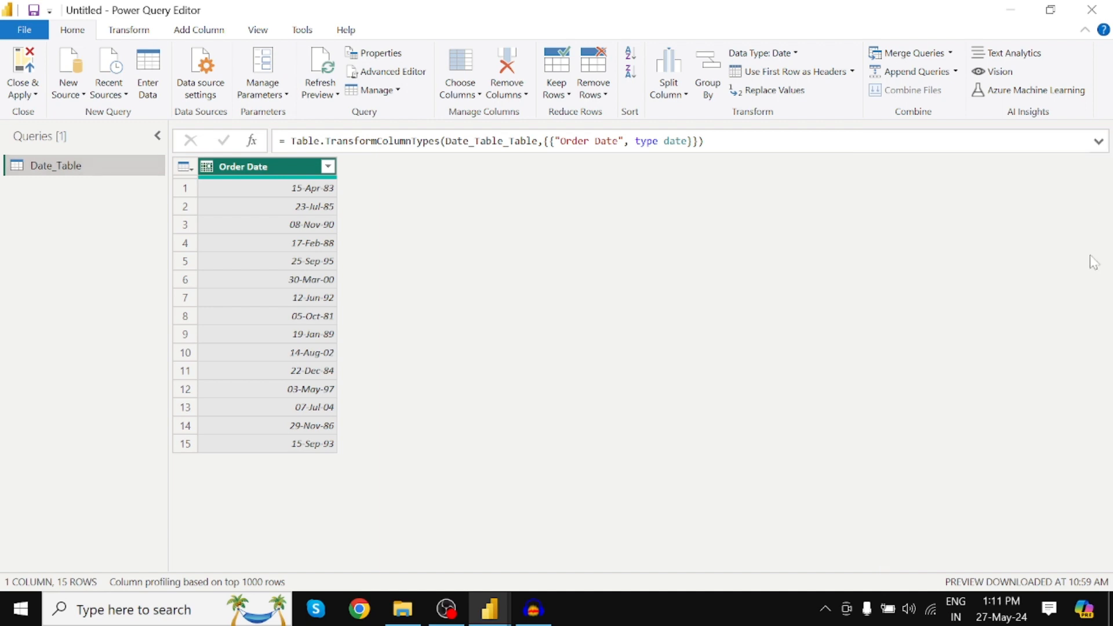
{"action": "left_click", "coordinate": [259, 32]}
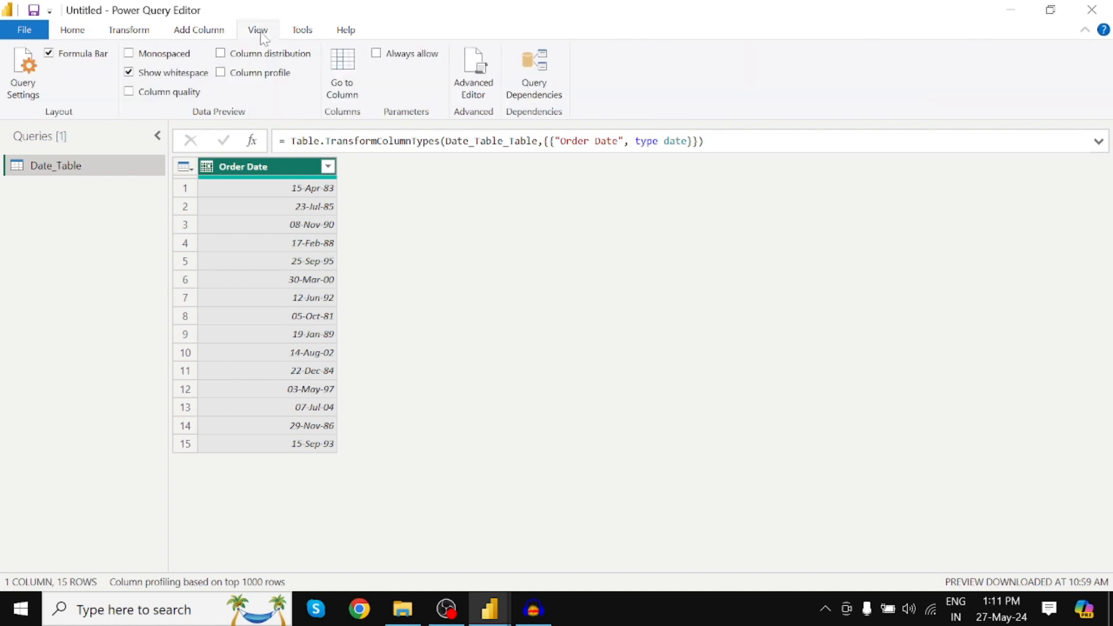
{"action": "left_click", "coordinate": [25, 78]}
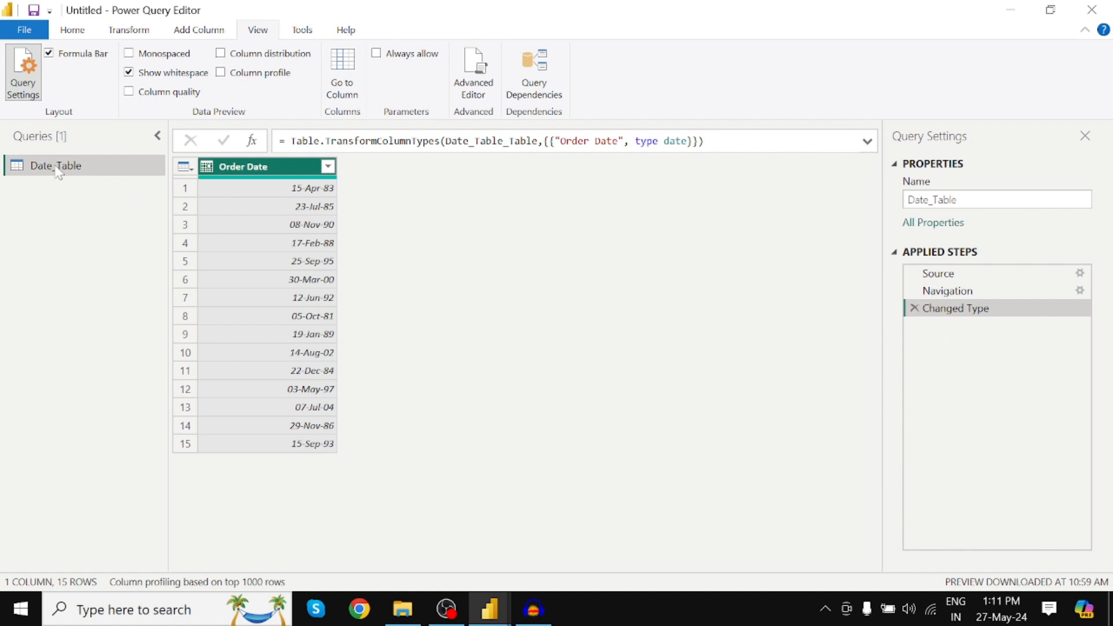
Review the date options, such as Year, Quarter, Week and Day, available for adding columns based on Order Date.
{"action": "left_click", "coordinate": [74, 32]}
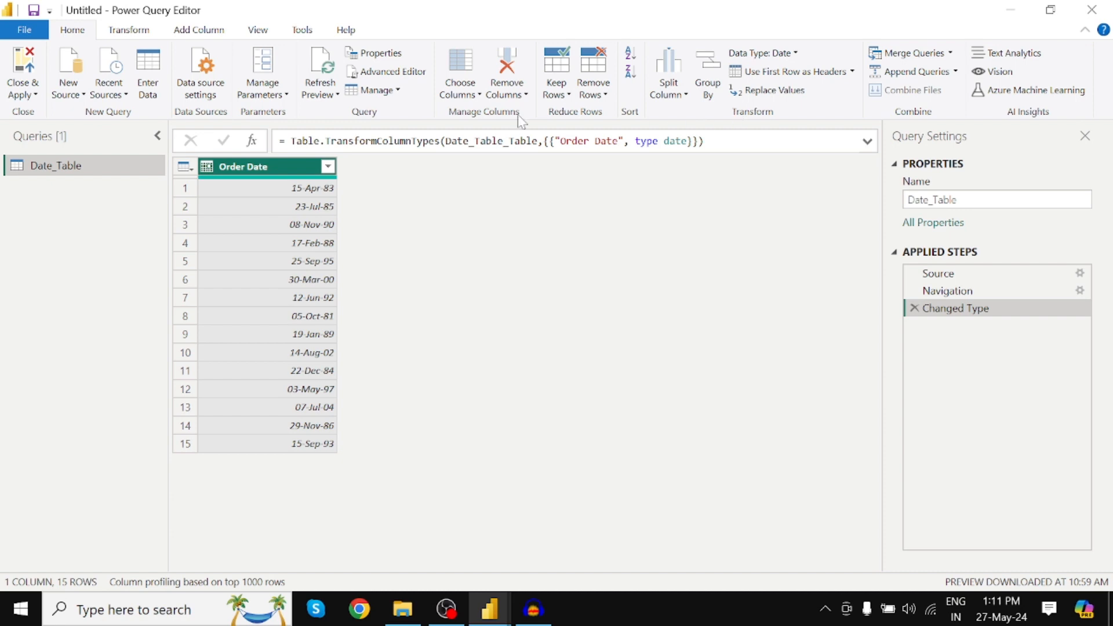
{"action": "left_click", "coordinate": [140, 36]}
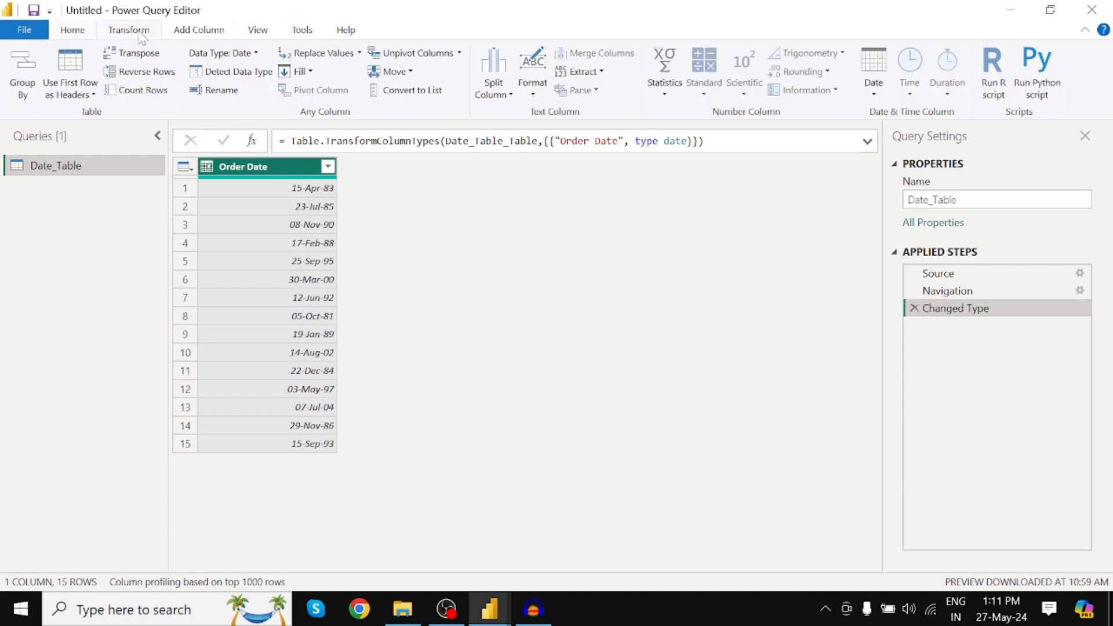
{"action": "left_click", "coordinate": [201, 37]}
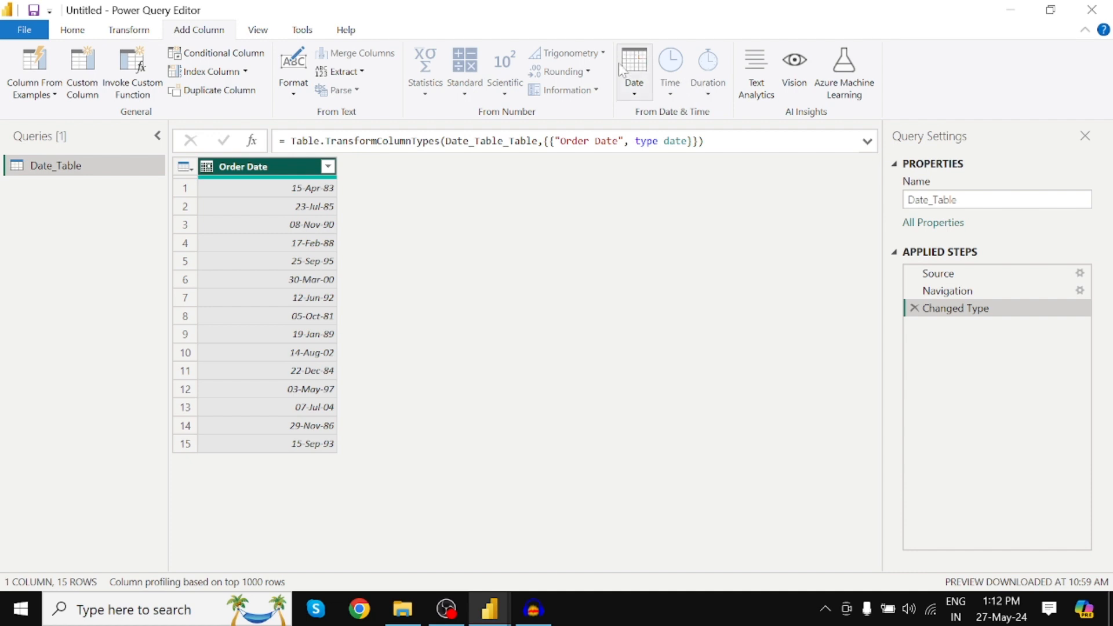
{"action": "left_click", "coordinate": [637, 92]}
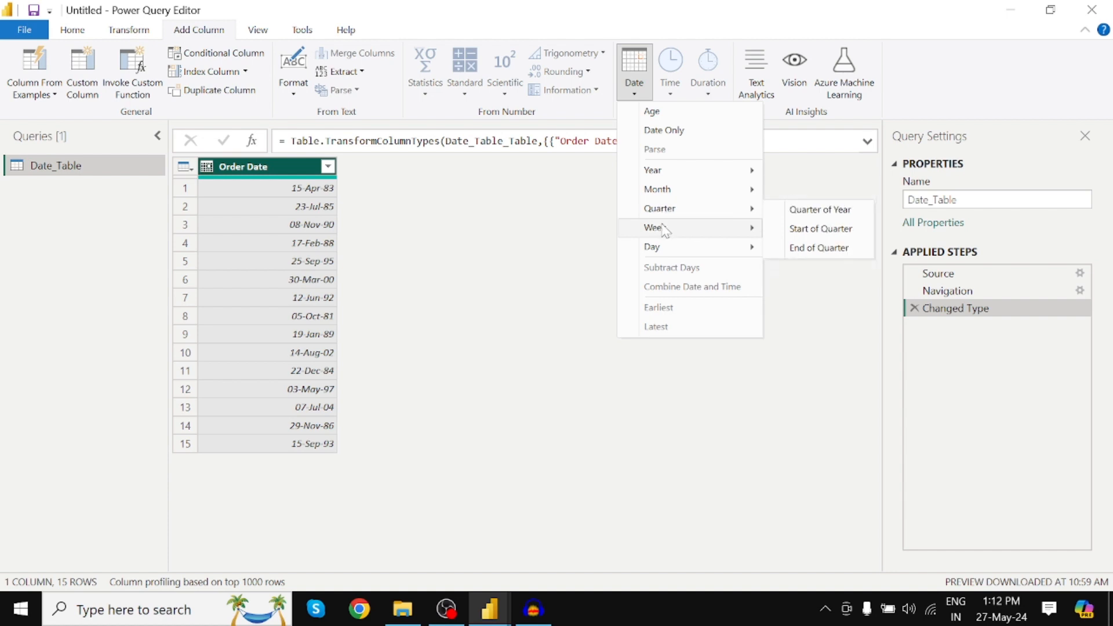
{"action": "mouse_move", "coordinate": [667, 253]}
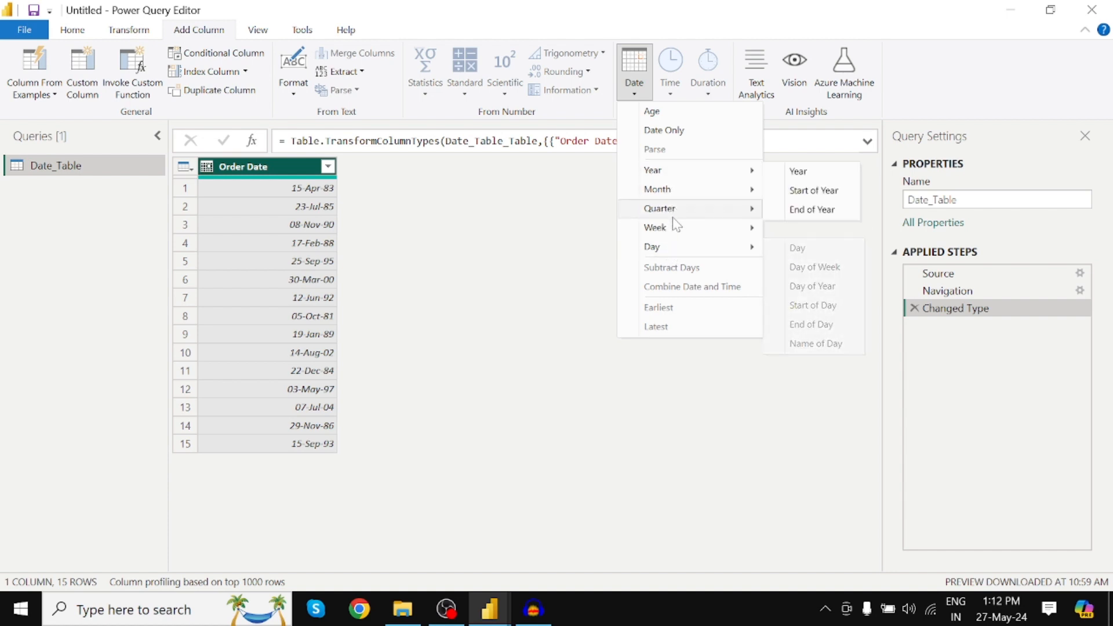
{"action": "mouse_move", "coordinate": [686, 172]}
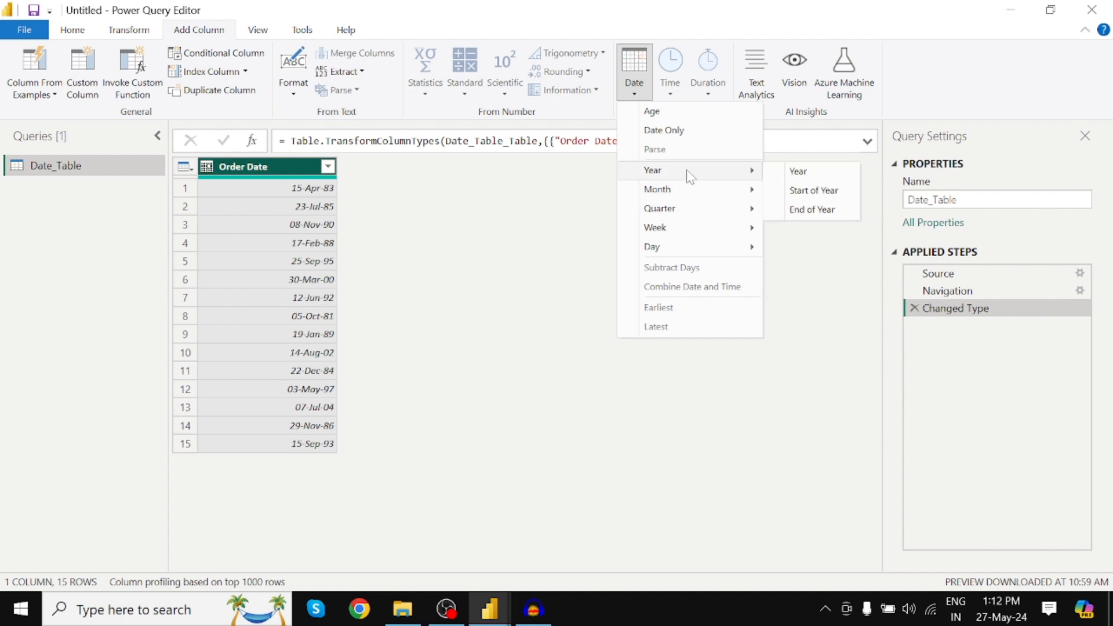
{"action": "left_click", "coordinate": [283, 162]}
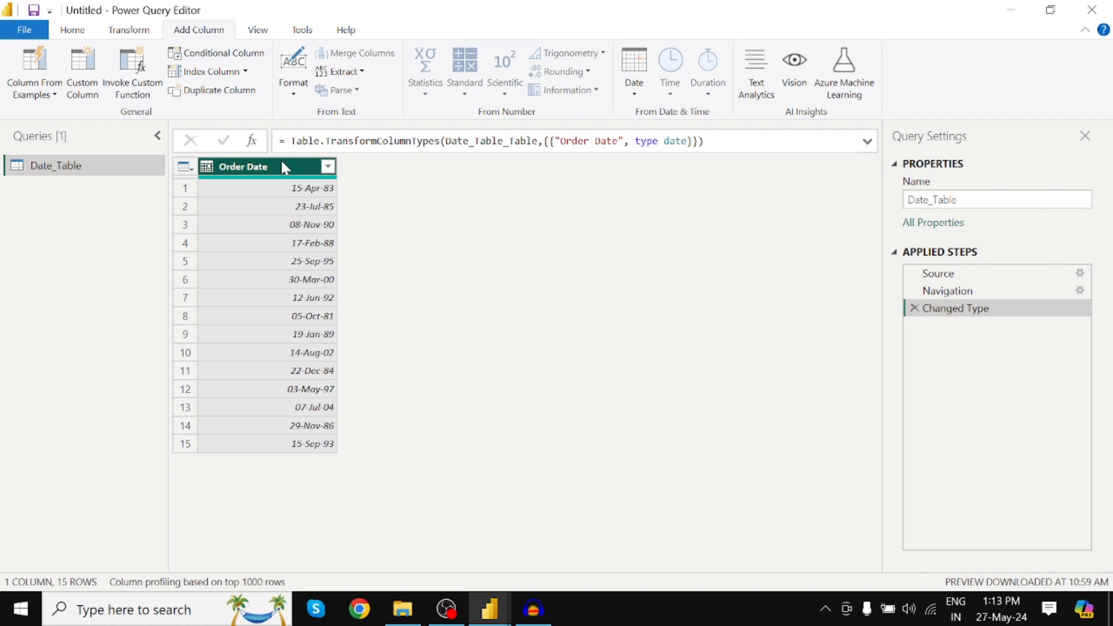
Rename the Order Date column to Date of Birth.
{"action": "right_click", "coordinate": [255, 174]}
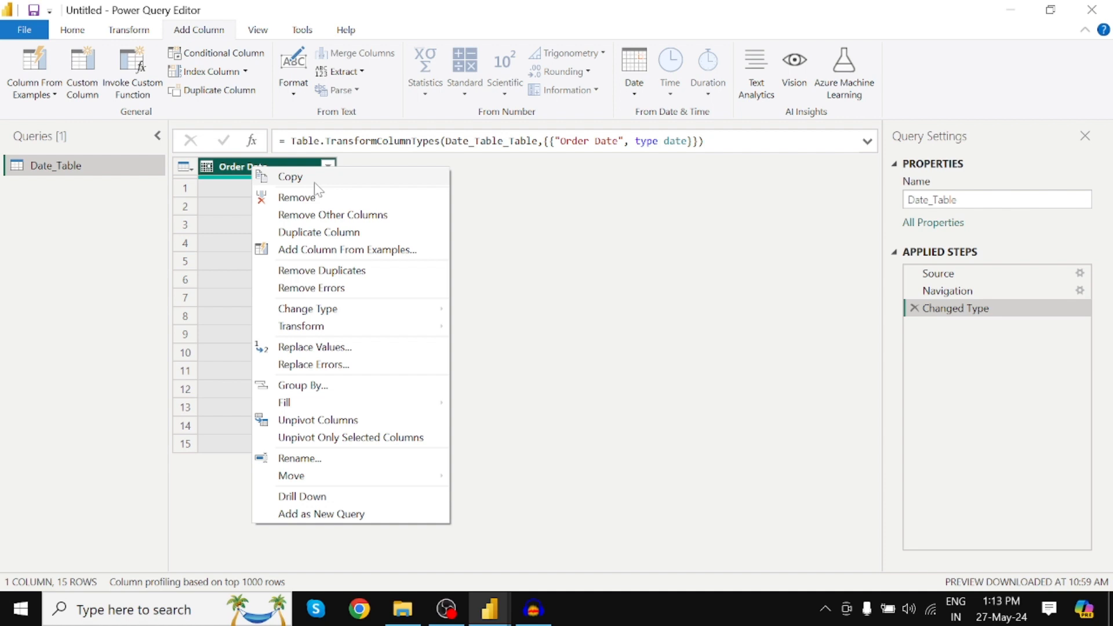
{"action": "left_click", "coordinate": [233, 178]}
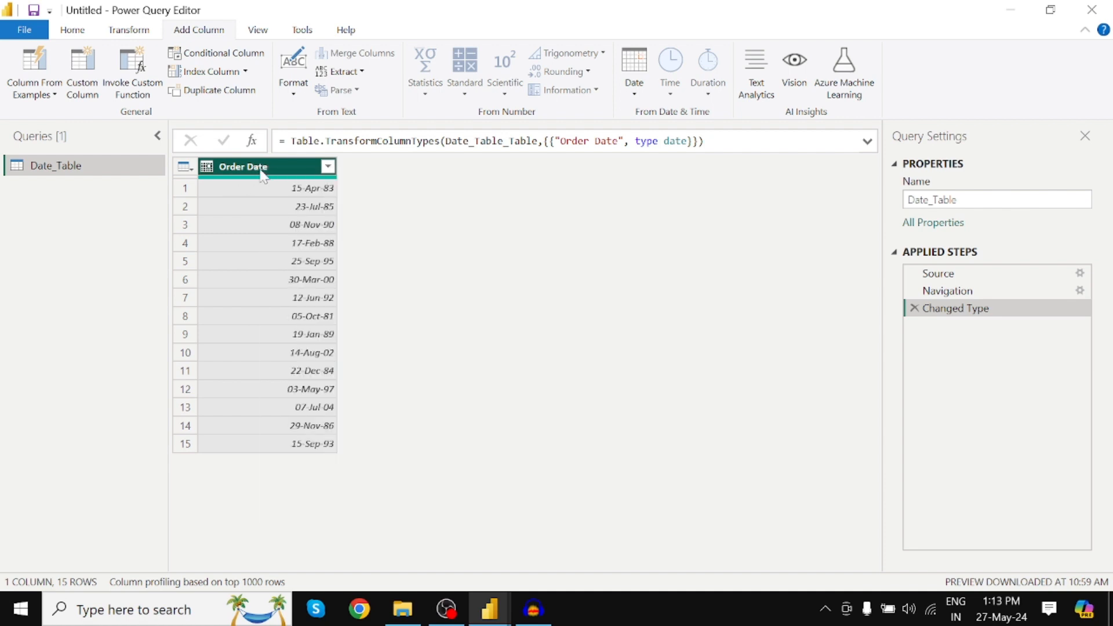
{"action": "right_click", "coordinate": [254, 176]}
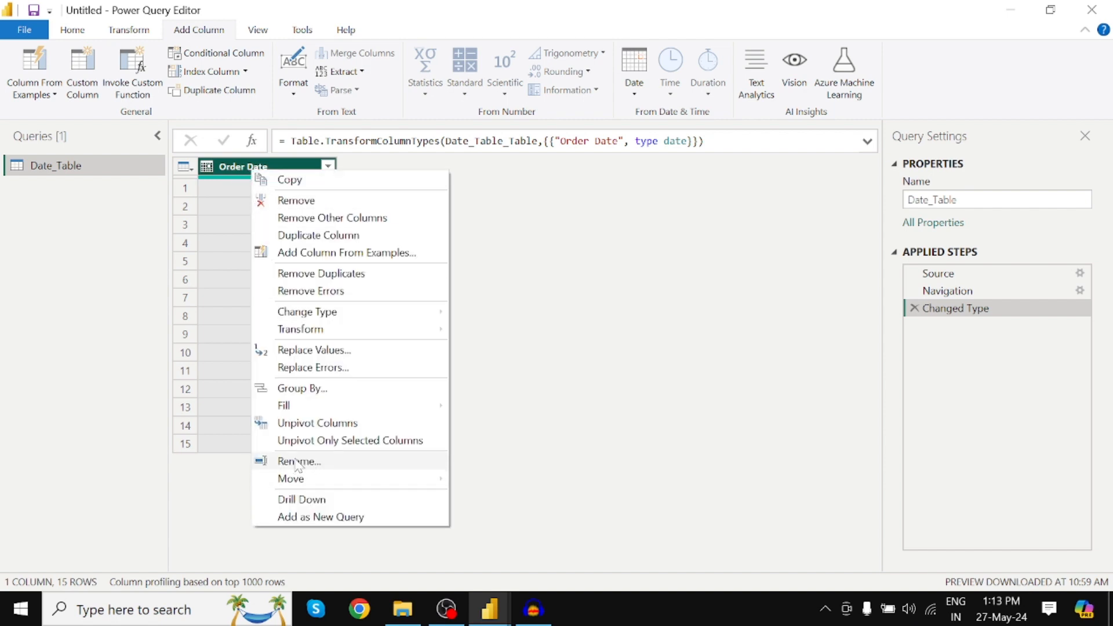
{"action": "left_click", "coordinate": [314, 462]}
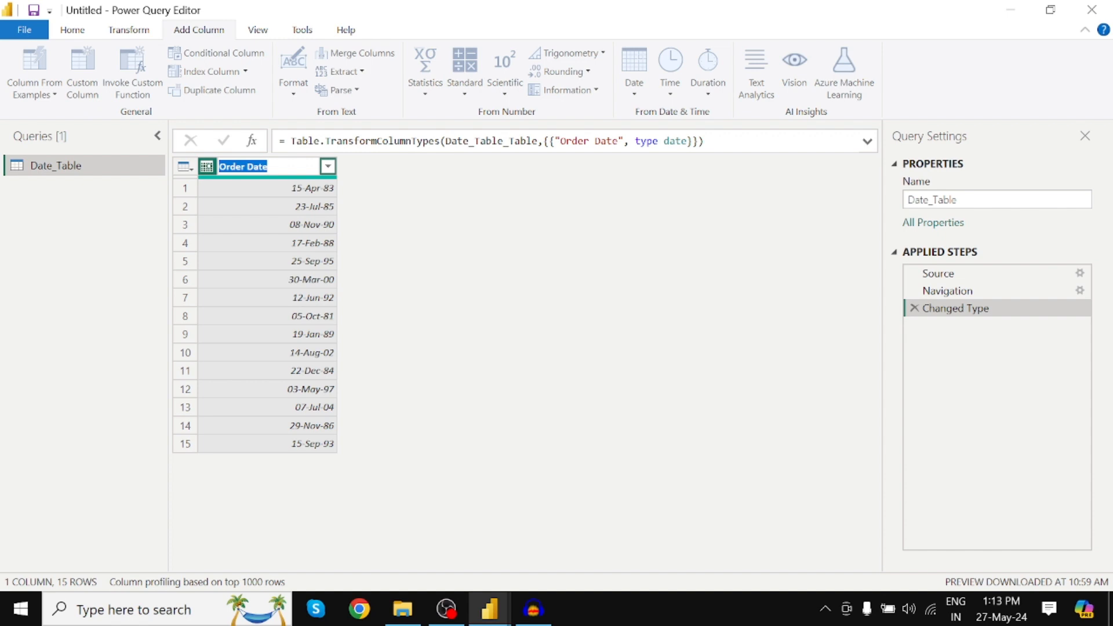
{"action": "type", "text": "Date of Birth"}
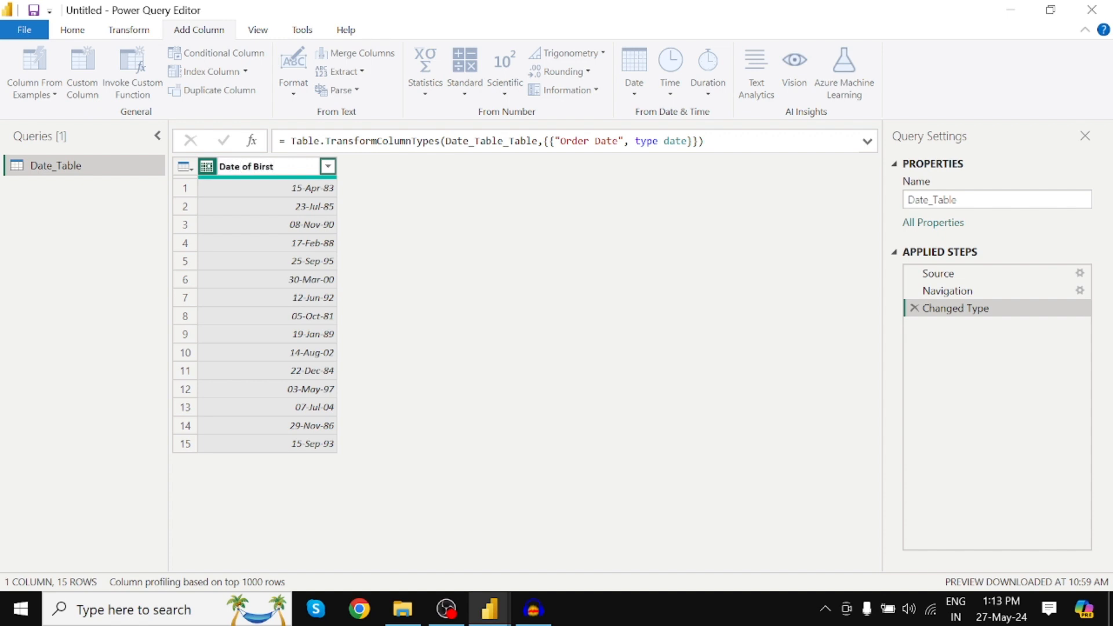
{"action": "key", "text": "Return"}
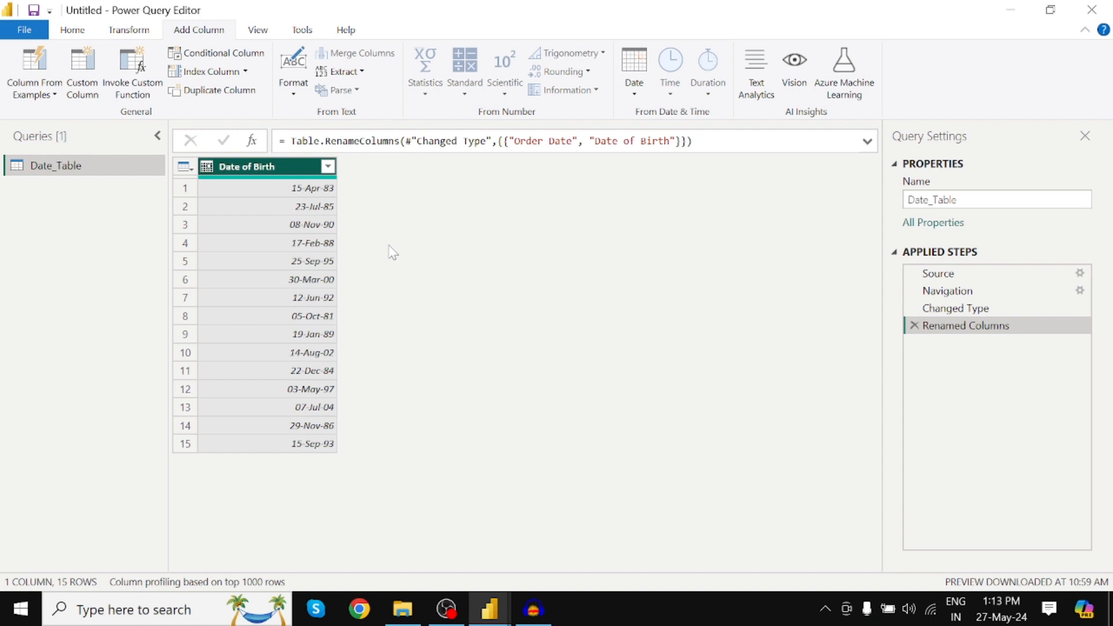
Enlarge the query editor's display and collapse the Queries pane.
{"action": "scroll", "coordinate": [389, 246], "scroll_direction": "up", "scroll_amount": 1}
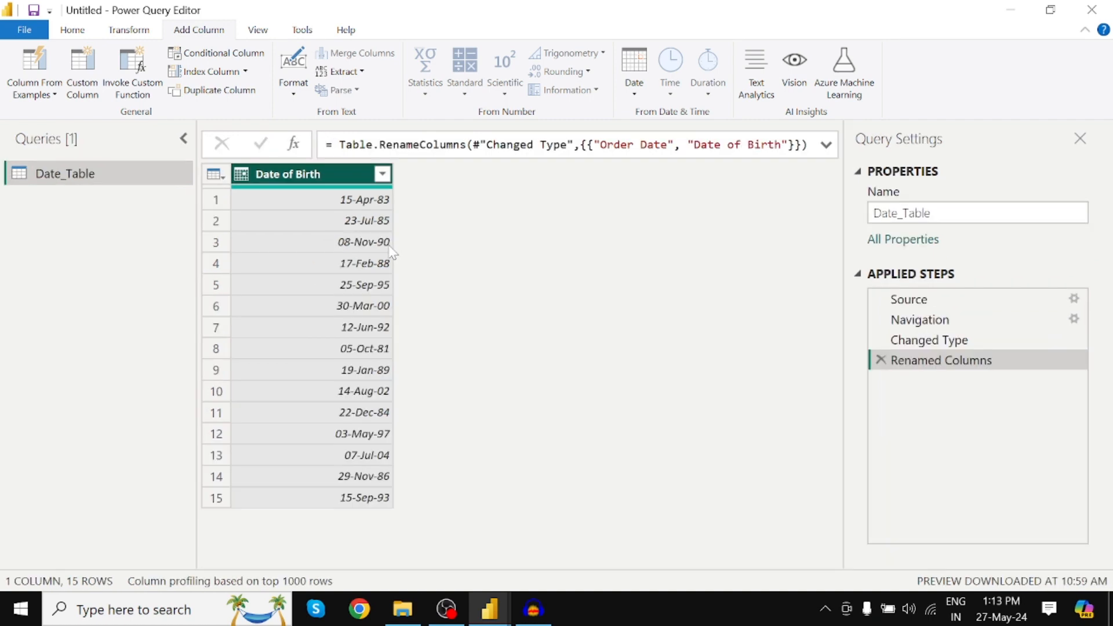
{"action": "scroll", "coordinate": [390, 249], "scroll_direction": "up", "scroll_amount": 1}
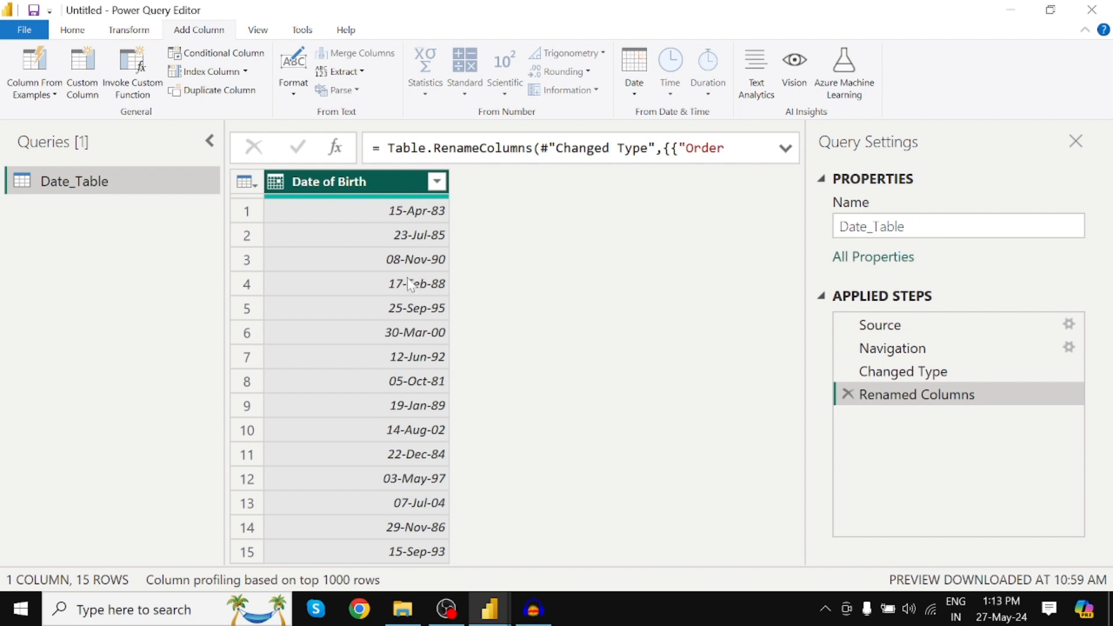
{"action": "left_click", "coordinate": [210, 142]}
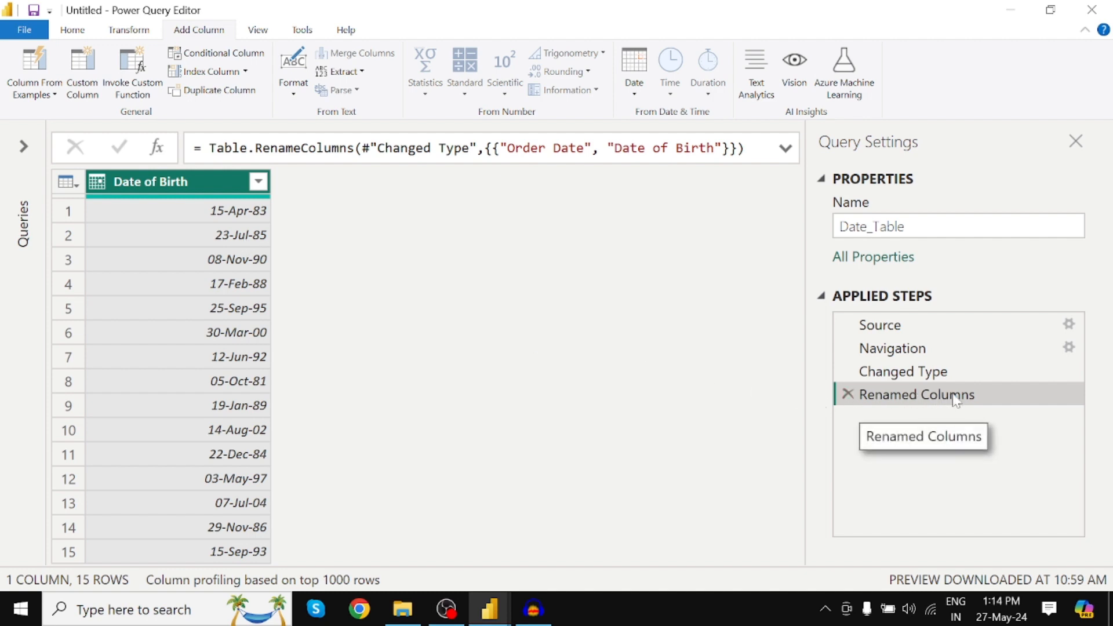
Delete the Renamed Columns step from the applied steps of Date_Table.
{"action": "left_click", "coordinate": [848, 394]}
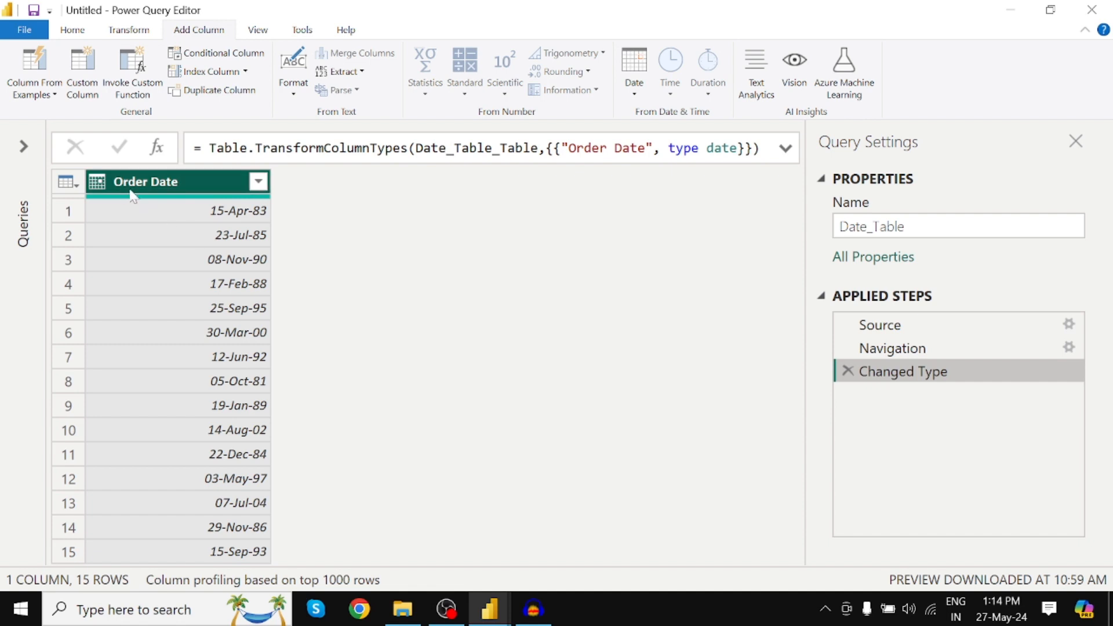
Rename the Order Date column of Date_Table to Date of Birth.
{"action": "right_click", "coordinate": [174, 189]}
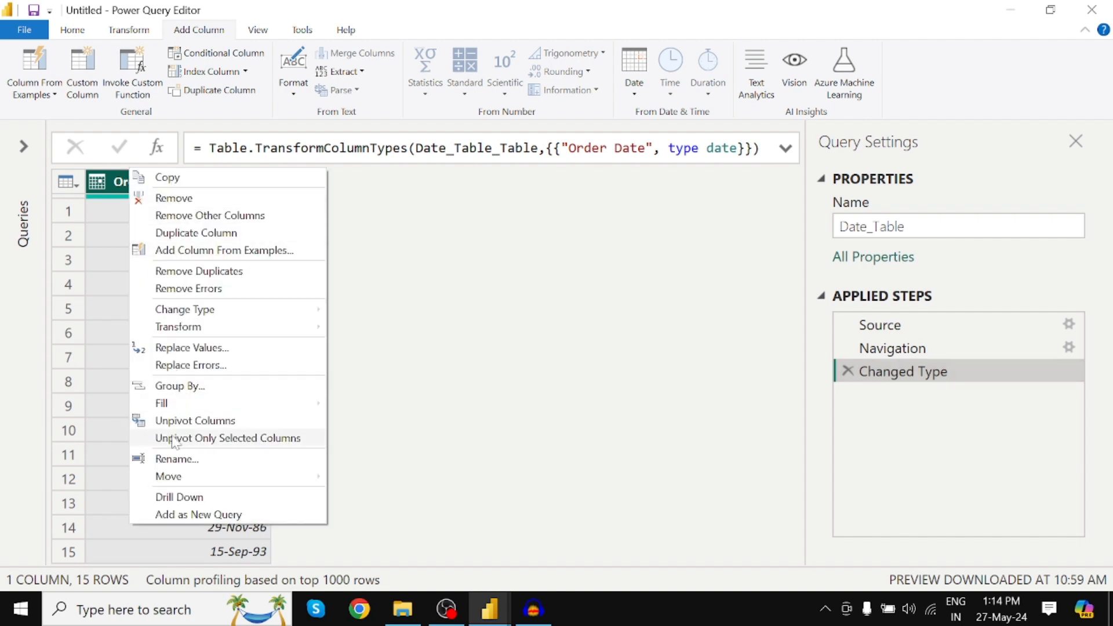
{"action": "left_click", "coordinate": [173, 458]}
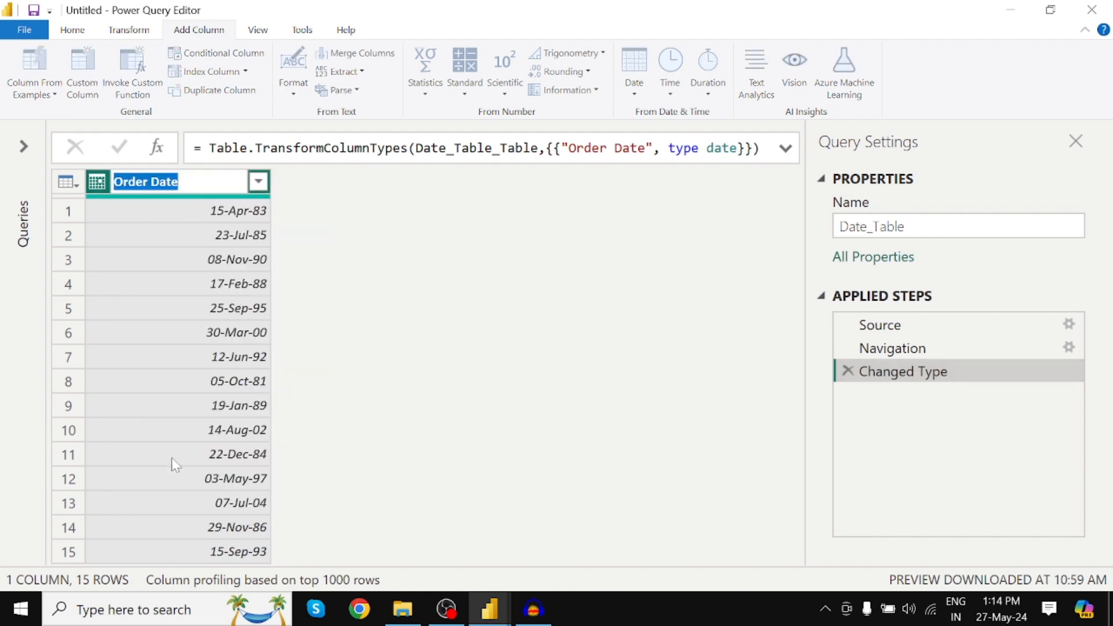
{"action": "type", "text": "D"}
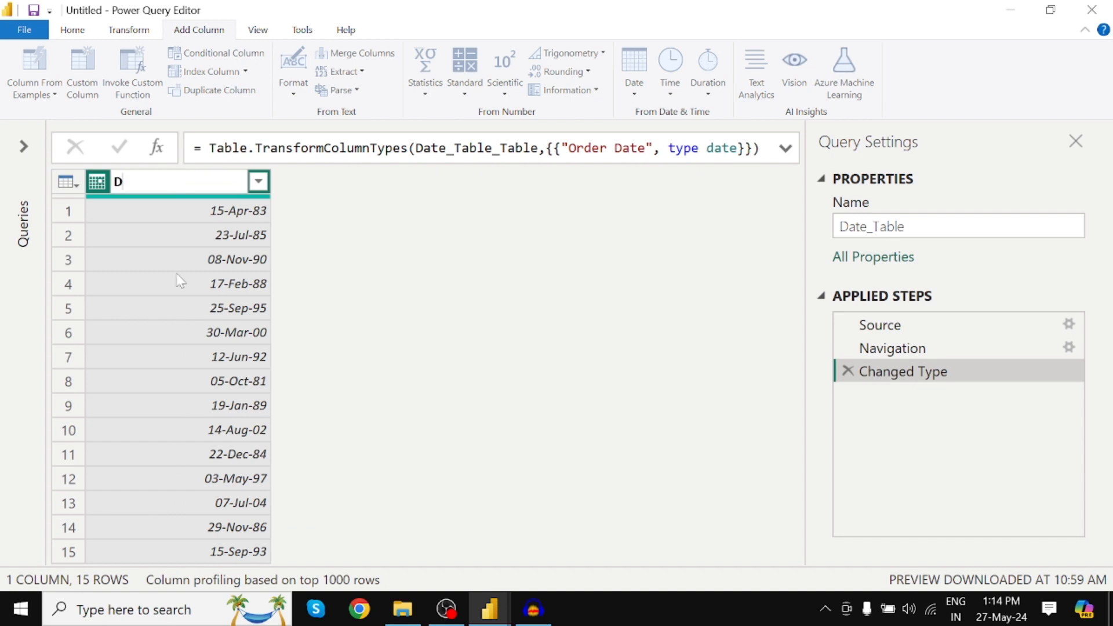
{"action": "type", "text": "ate of Birth"}
{"action": "key", "text": "Return"}
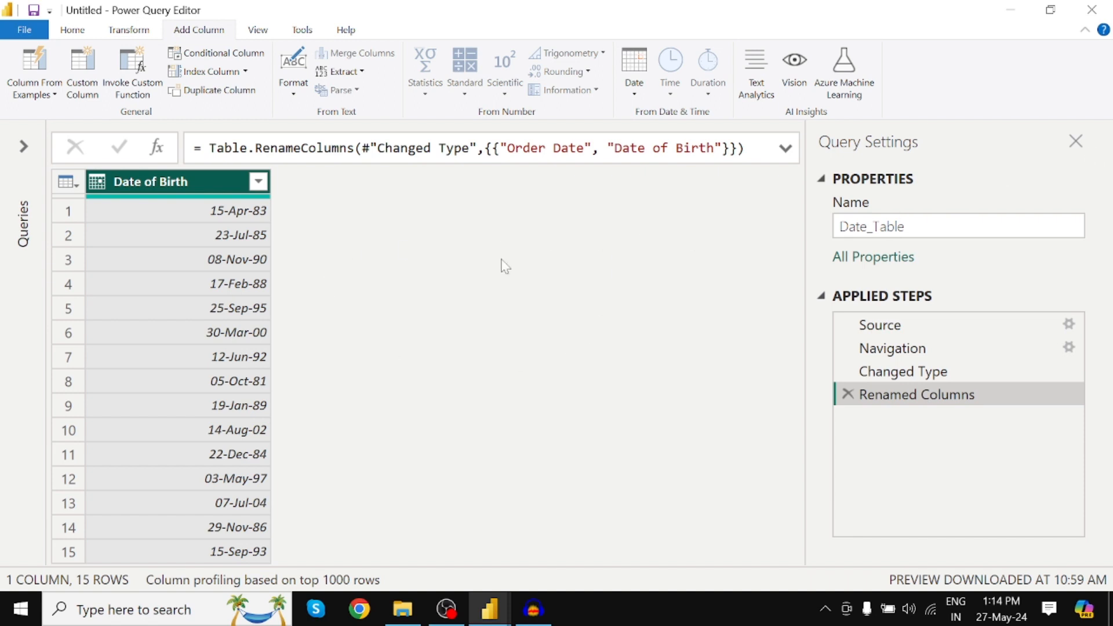
Close the Query Settings pane and add an Age column calculated from Date of Birth.
{"action": "left_click", "coordinate": [1076, 141]}
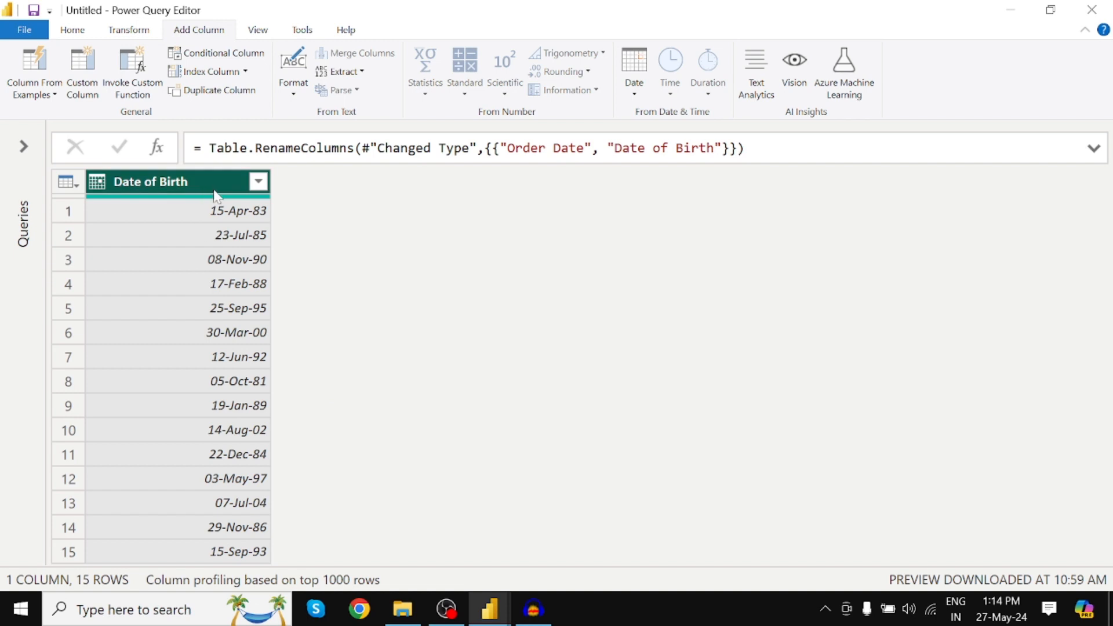
{"action": "left_click", "coordinate": [635, 93]}
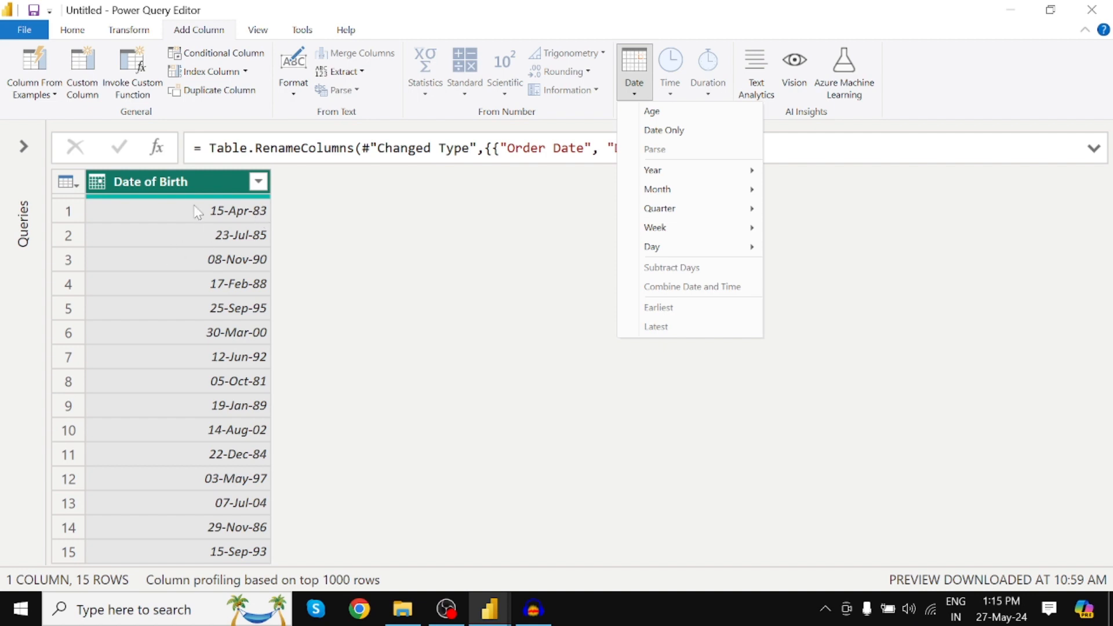
{"action": "left_click", "coordinate": [671, 114]}
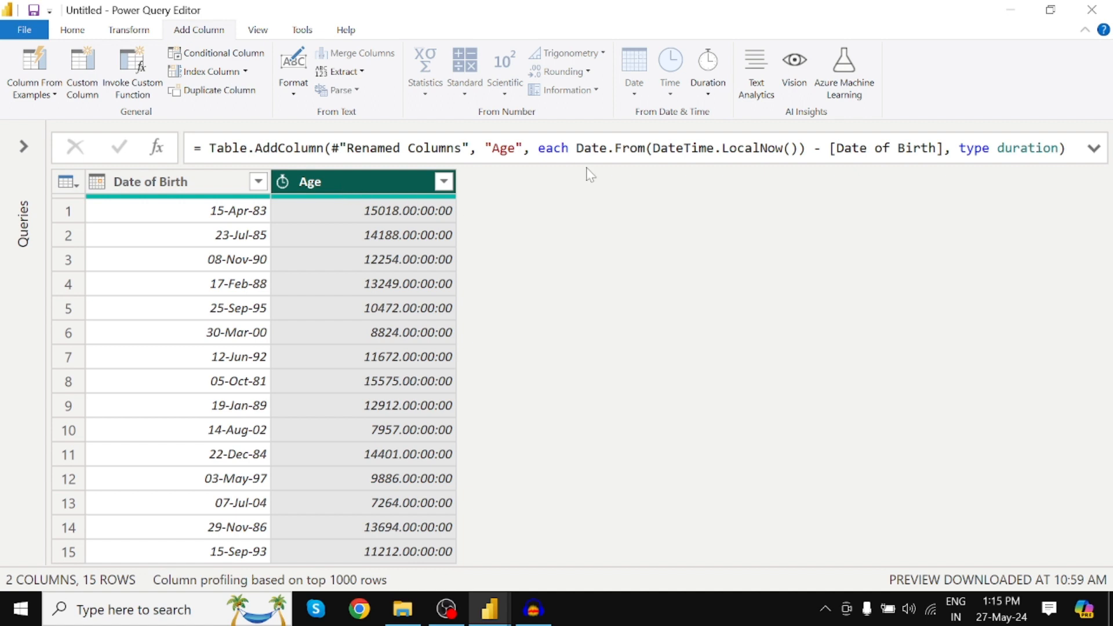
Add a Total Years column that converts the Age durations to years.
{"action": "left_click", "coordinate": [708, 91]}
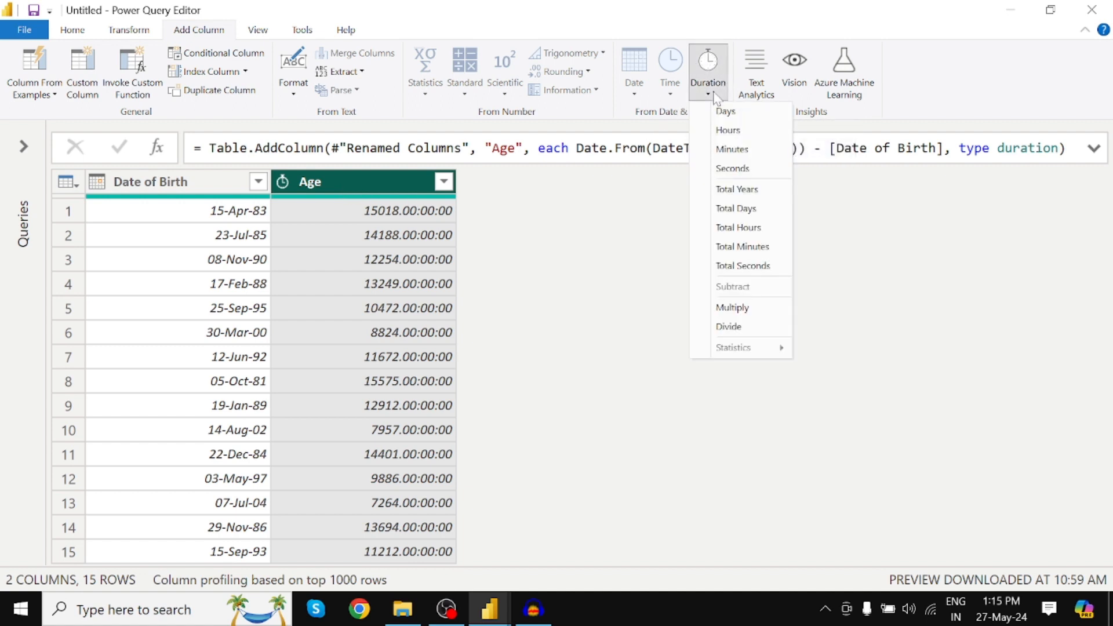
{"action": "left_click", "coordinate": [740, 191]}
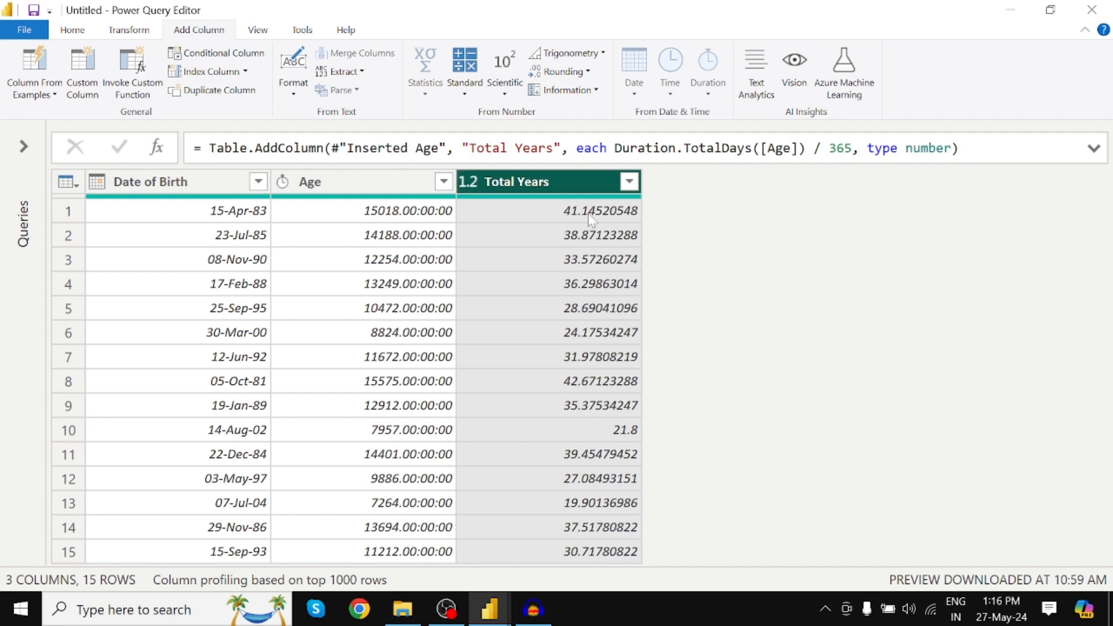
Change the data type of the Total Years column to Whole Number.
{"action": "left_click", "coordinate": [468, 183]}
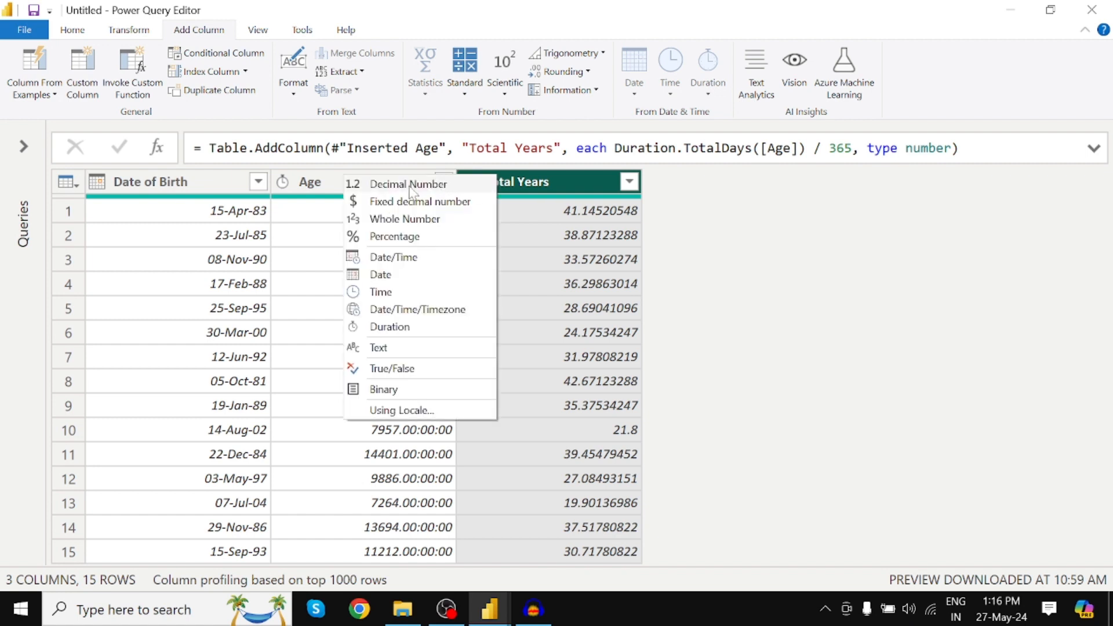
{"action": "left_click", "coordinate": [409, 220]}
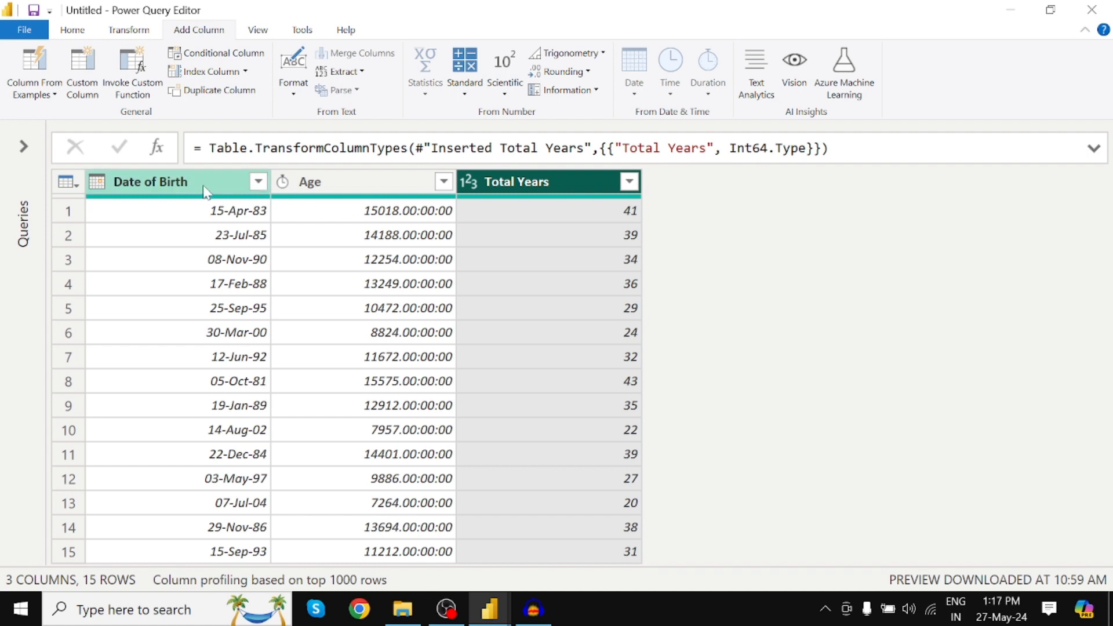
{"action": "left_click", "coordinate": [369, 185]}
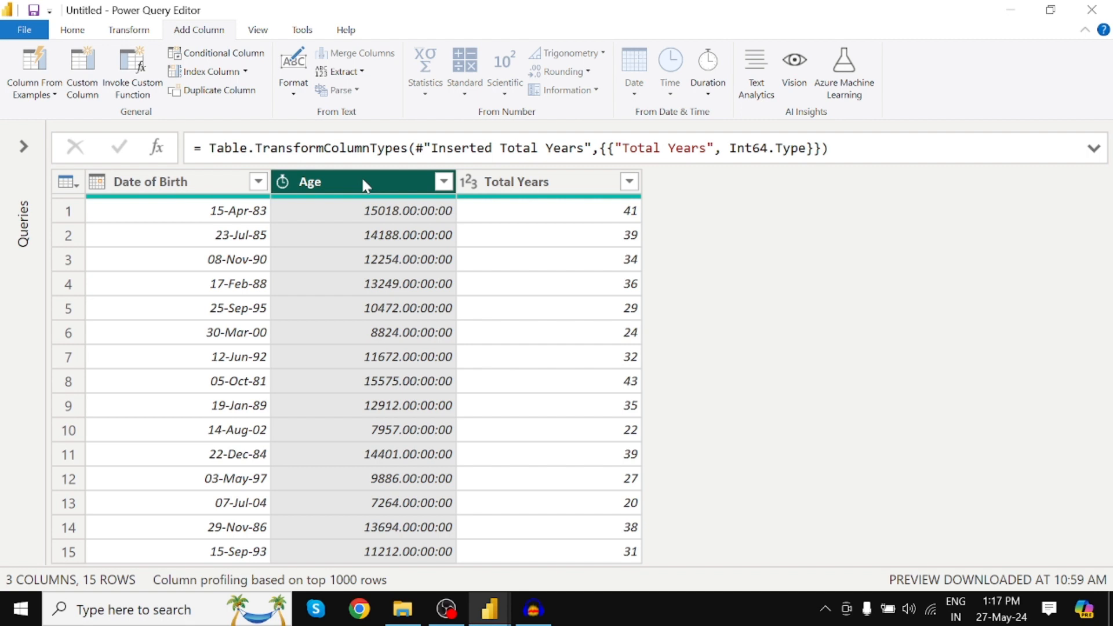
{"action": "right_click", "coordinate": [363, 185]}
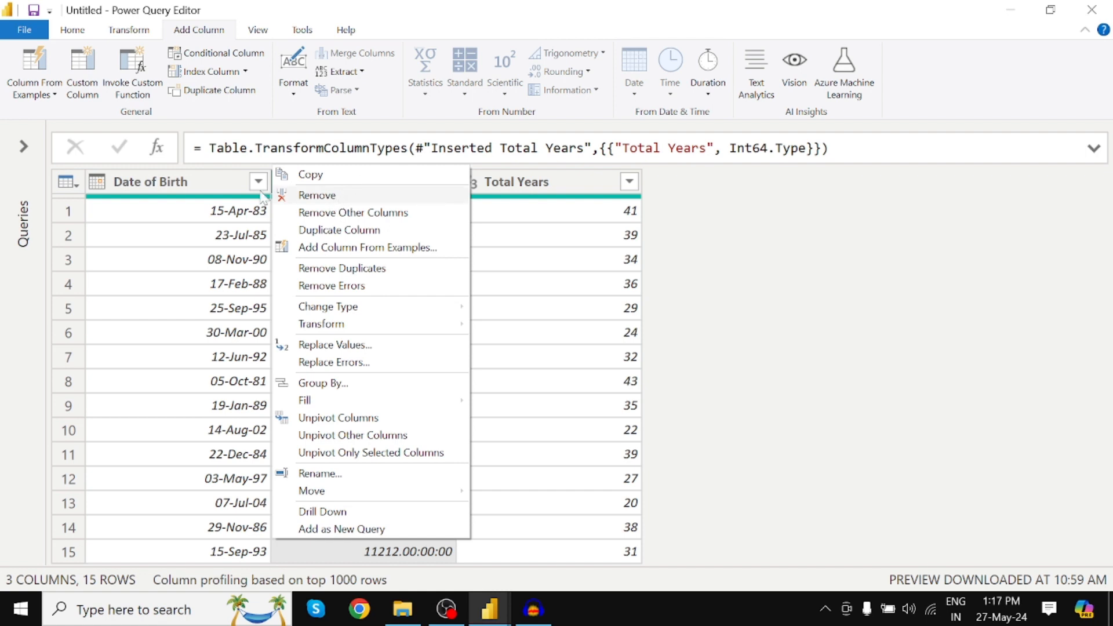
{"action": "left_click", "coordinate": [200, 182]}
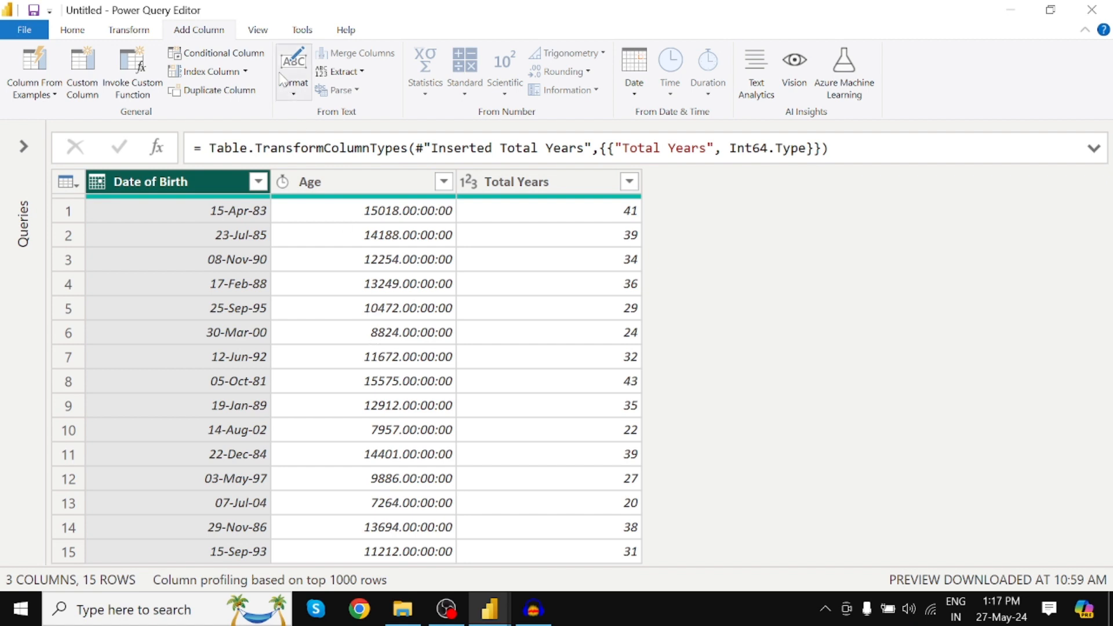
Show the Query Settings pane, remove the Age column from Date_Table, and close the pane.
{"action": "left_click", "coordinate": [266, 30]}
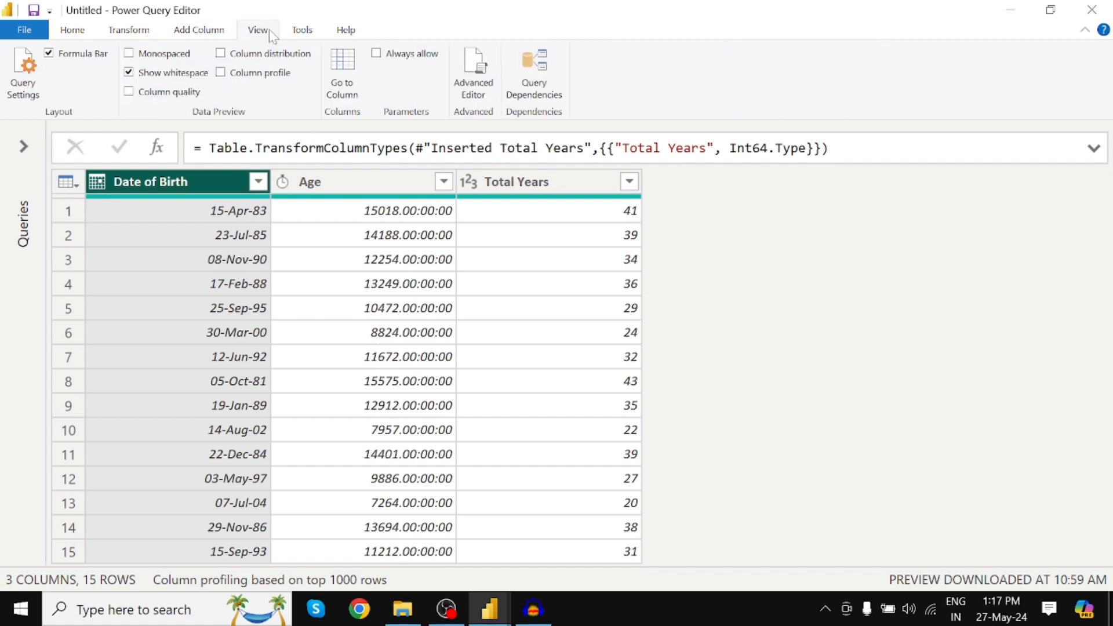
{"action": "left_click", "coordinate": [28, 79]}
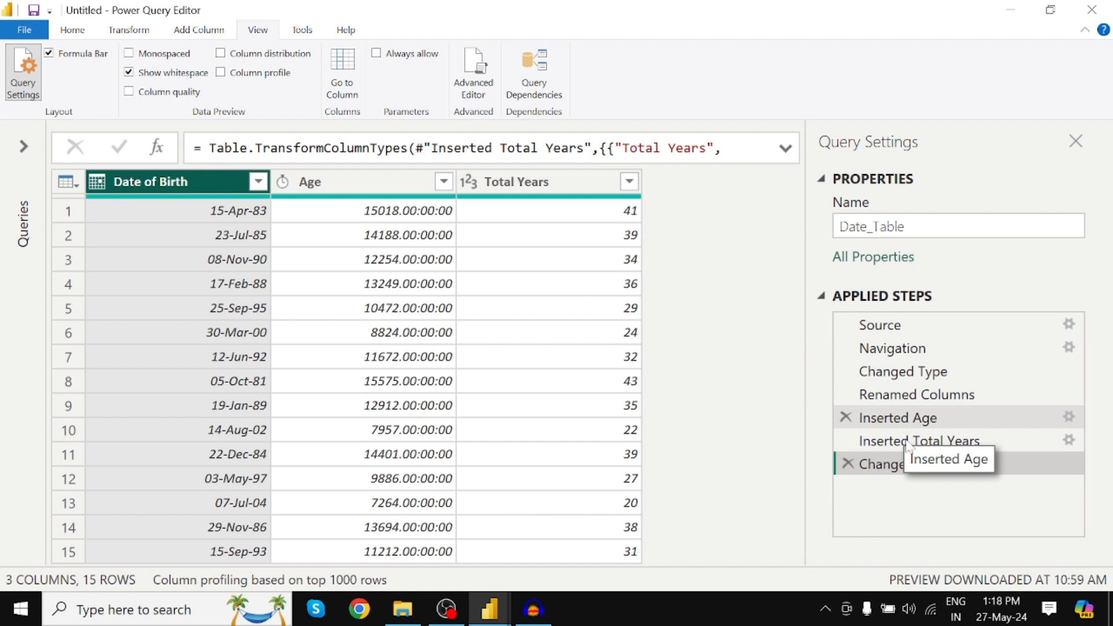
{"action": "left_click", "coordinate": [363, 182]}
{"action": "right_click", "coordinate": [368, 186]}
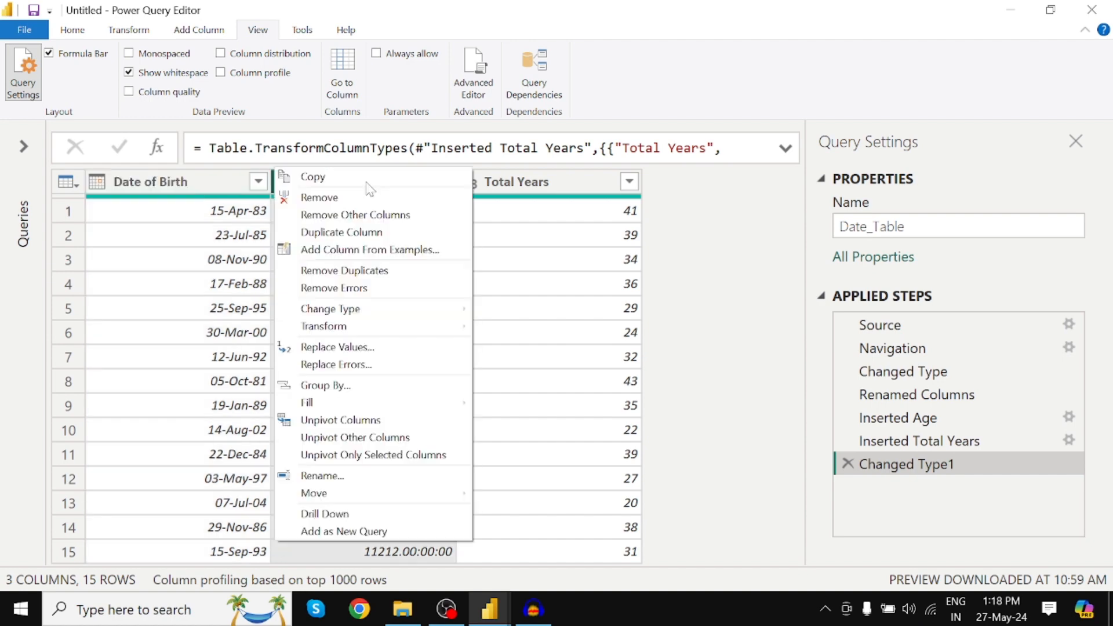
{"action": "left_click", "coordinate": [319, 197]}
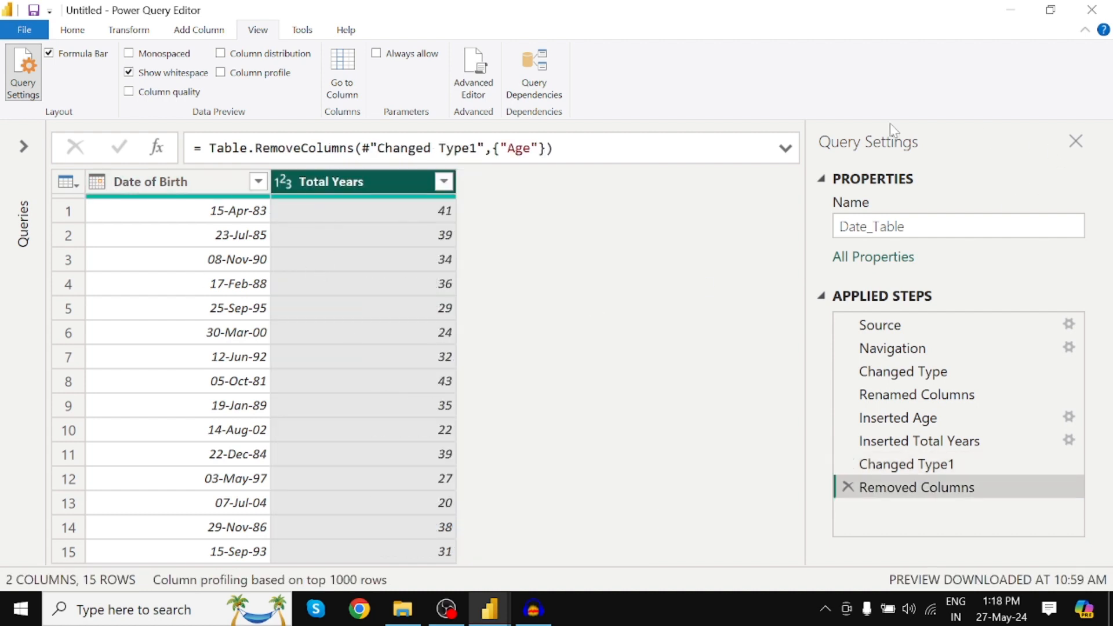
{"action": "left_click", "coordinate": [1075, 142]}
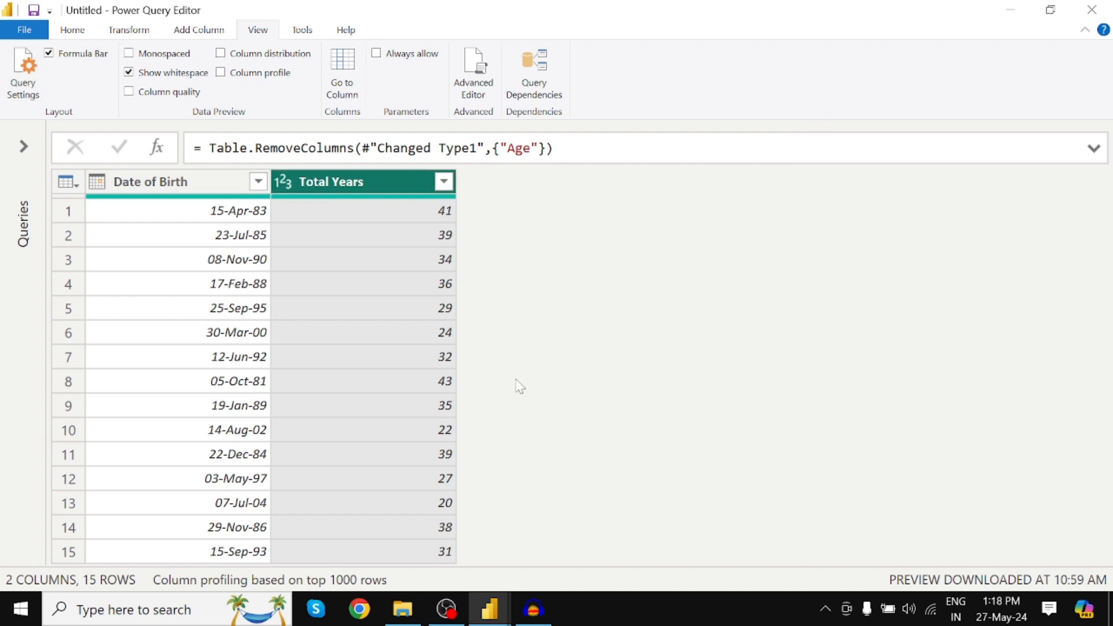
Add a Date column that extracts the date only from the Date of Birth column.
{"action": "left_click", "coordinate": [166, 186]}
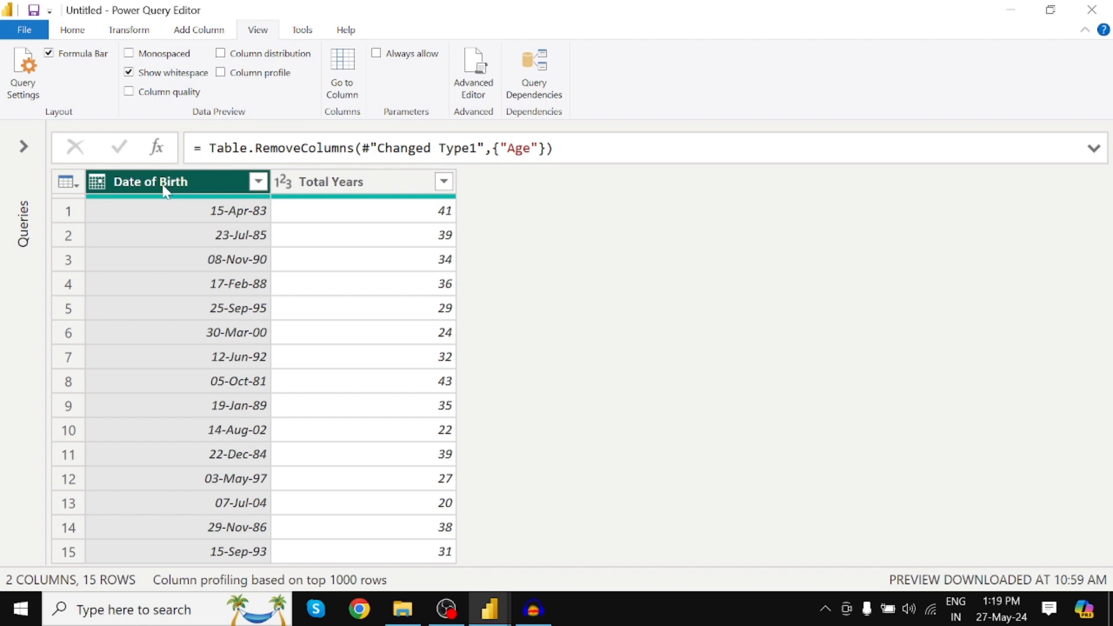
{"action": "left_click", "coordinate": [204, 32]}
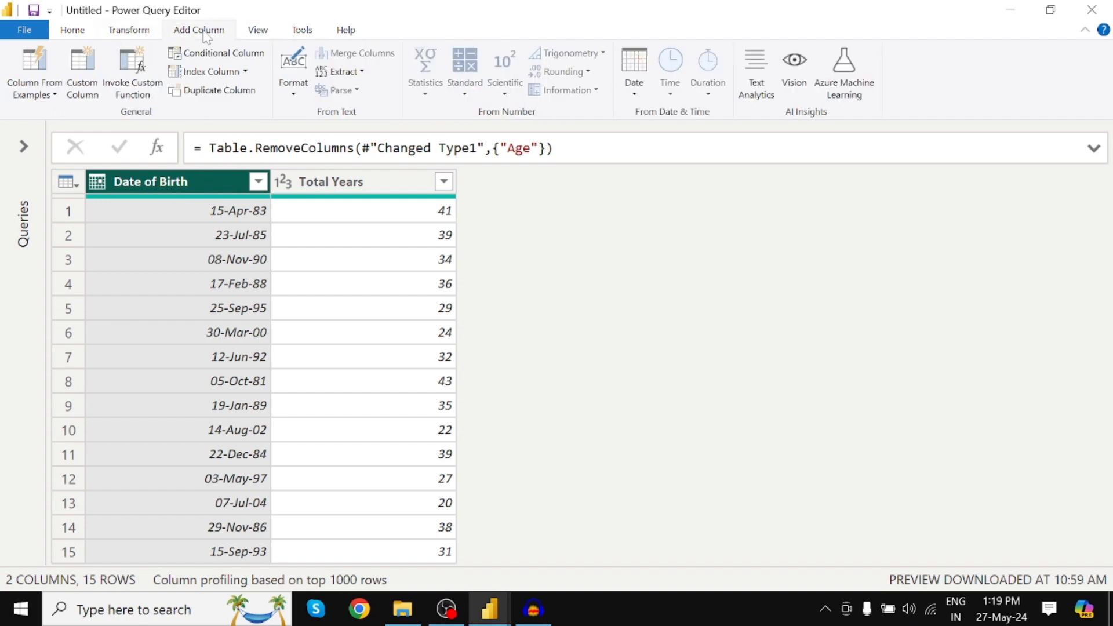
{"action": "left_click", "coordinate": [642, 62]}
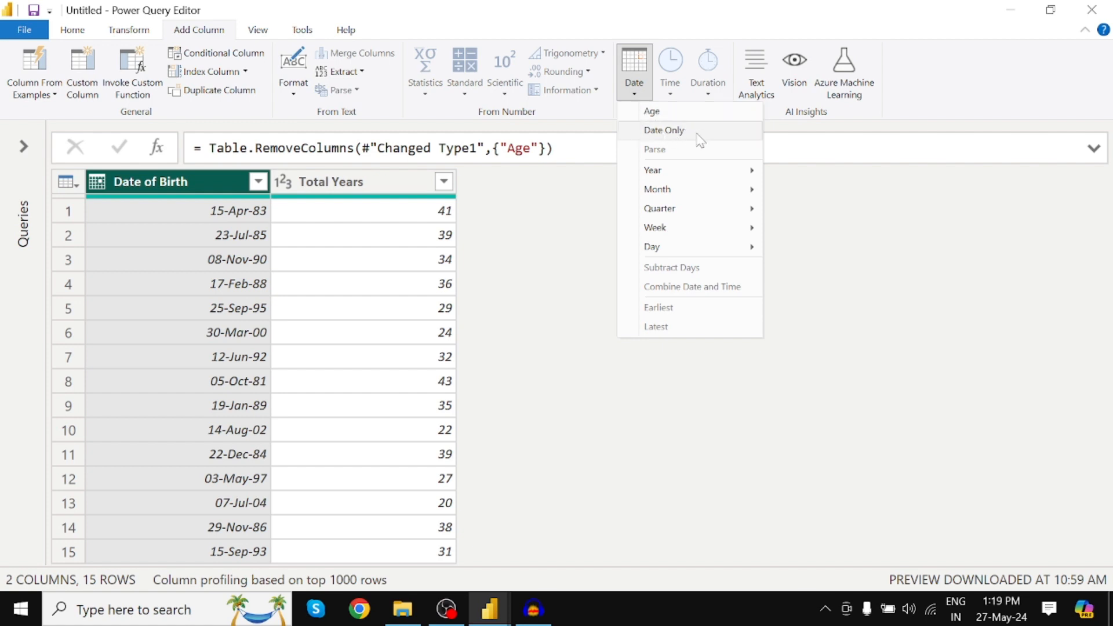
{"action": "left_click", "coordinate": [663, 130]}
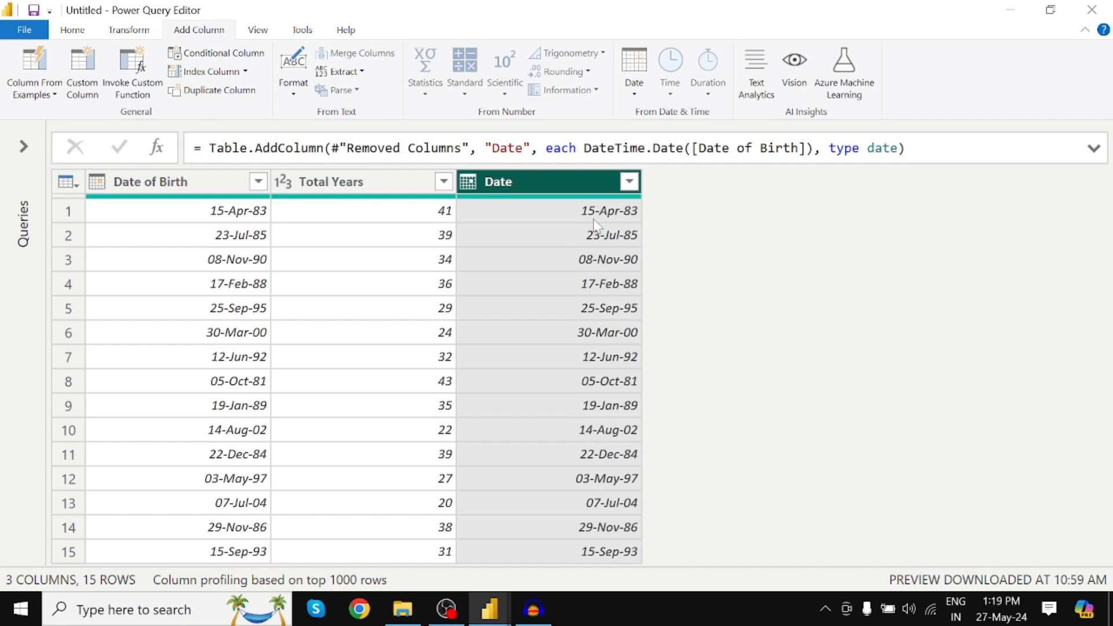
{"action": "left_click", "coordinate": [641, 93]}
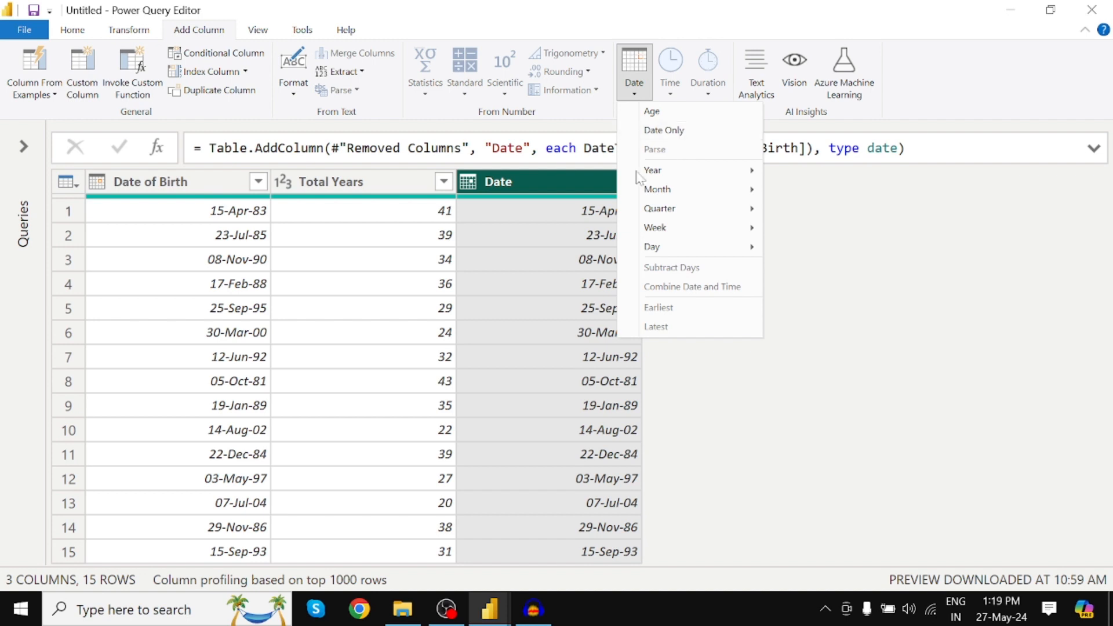
{"action": "left_click", "coordinate": [530, 180]}
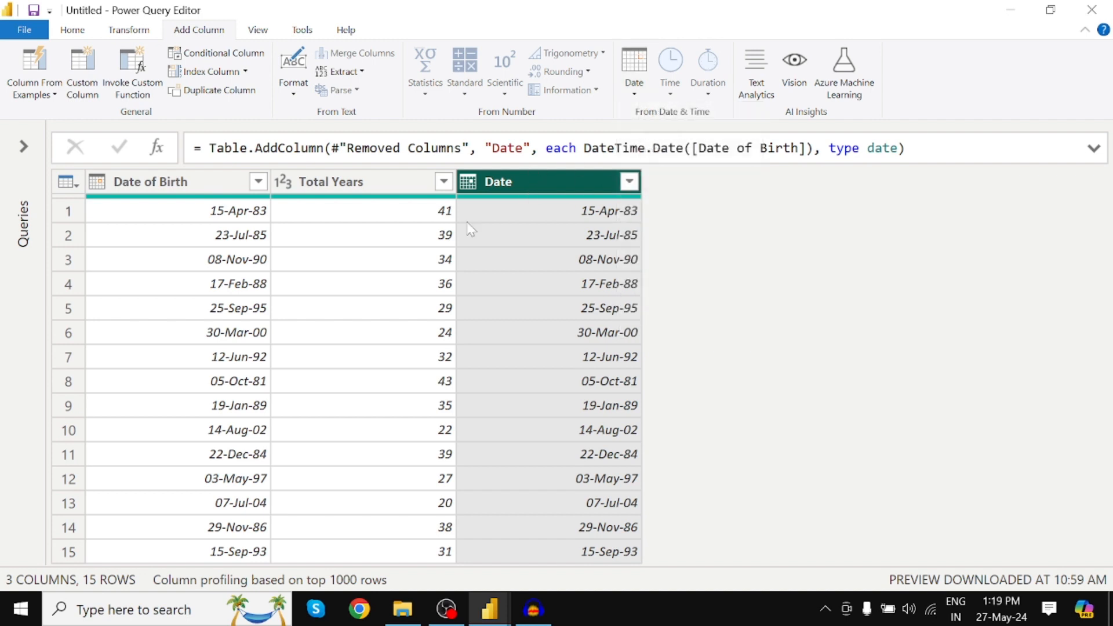
{"action": "left_click", "coordinate": [183, 189]}
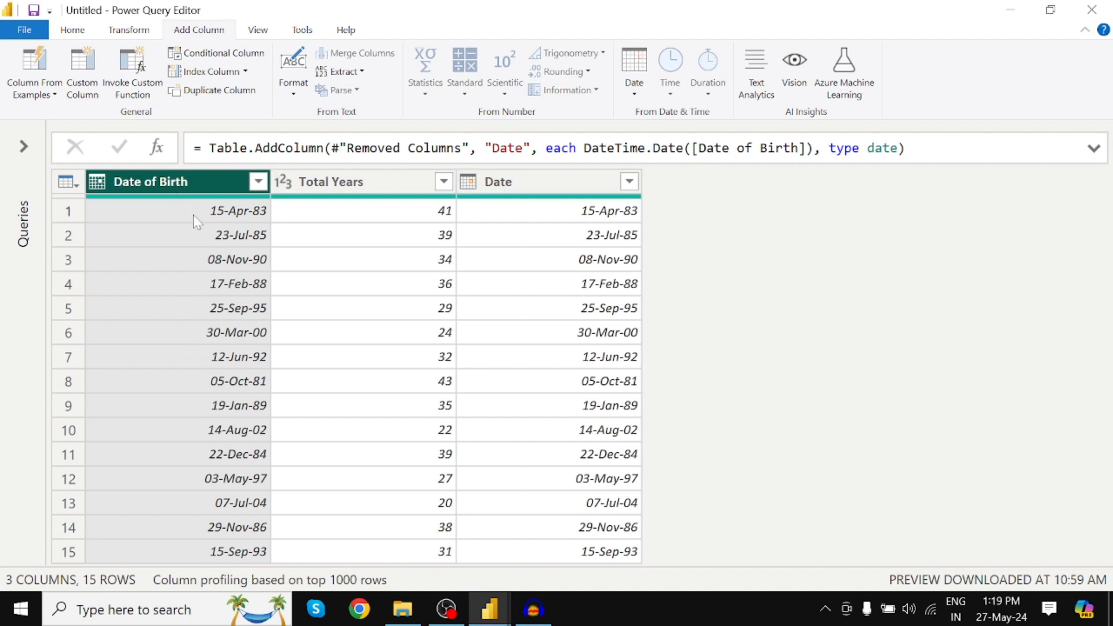
{"action": "left_click", "coordinate": [642, 103]}
{"action": "mouse_move", "coordinate": [669, 176]}
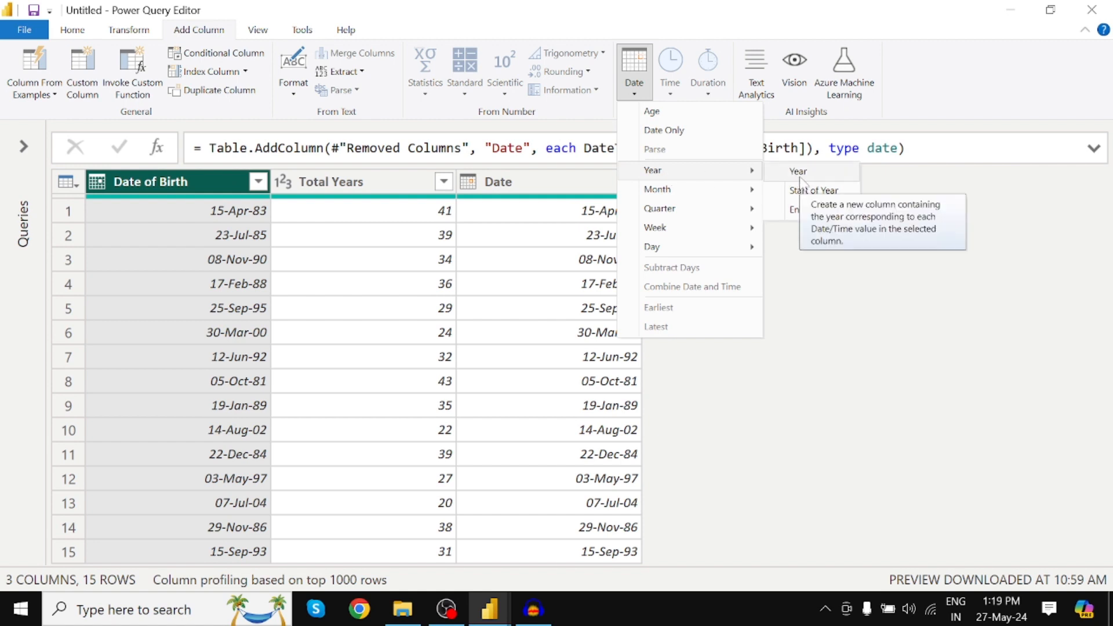
{"action": "left_click", "coordinate": [189, 175]}
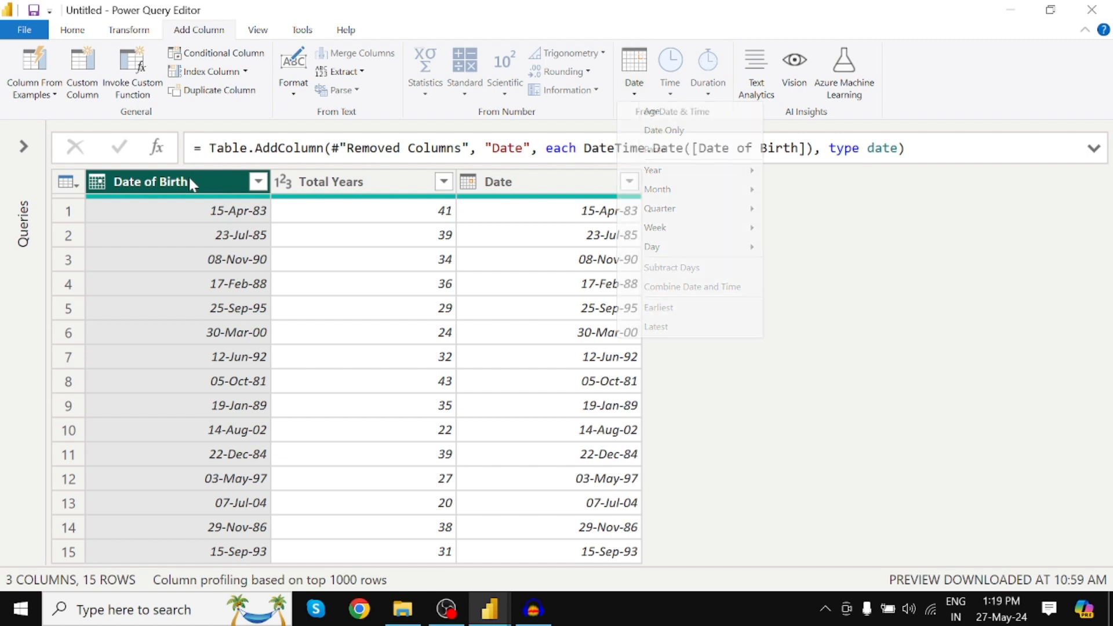
{"action": "left_click", "coordinate": [352, 194]}
{"action": "left_click", "coordinate": [537, 193]}
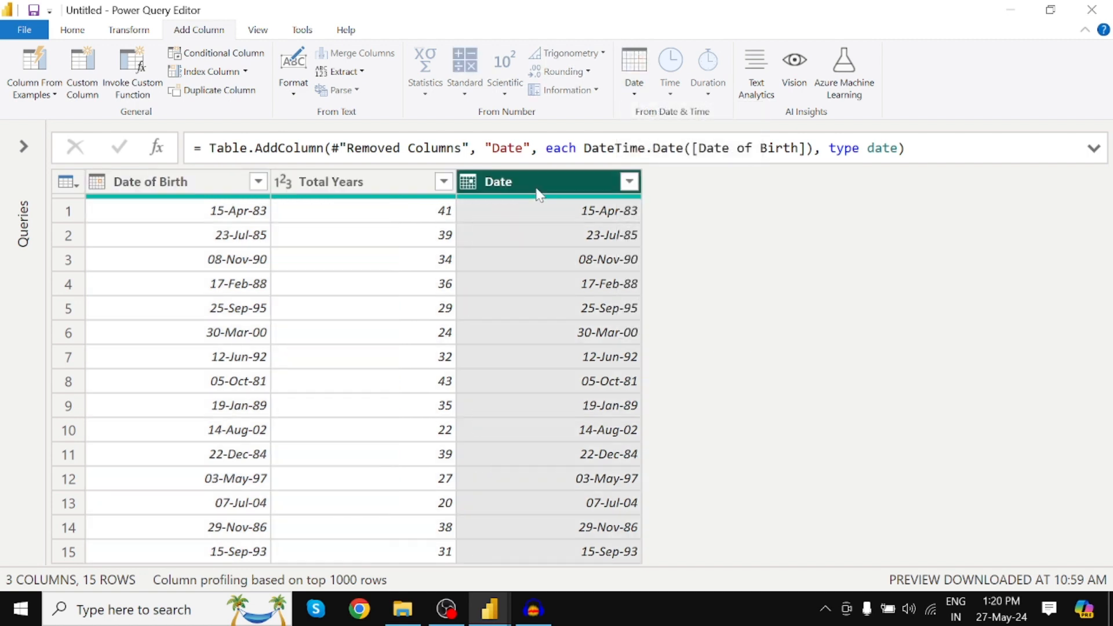
{"action": "left_click", "coordinate": [393, 193]}
{"action": "left_click", "coordinate": [512, 185]}
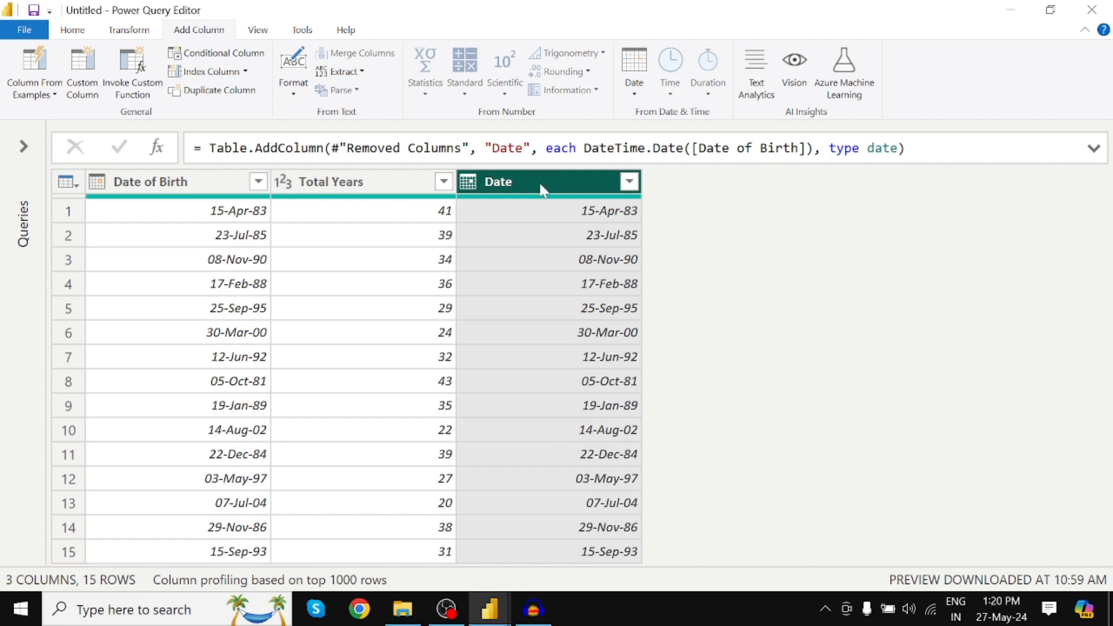
{"action": "left_click", "coordinate": [175, 182]}
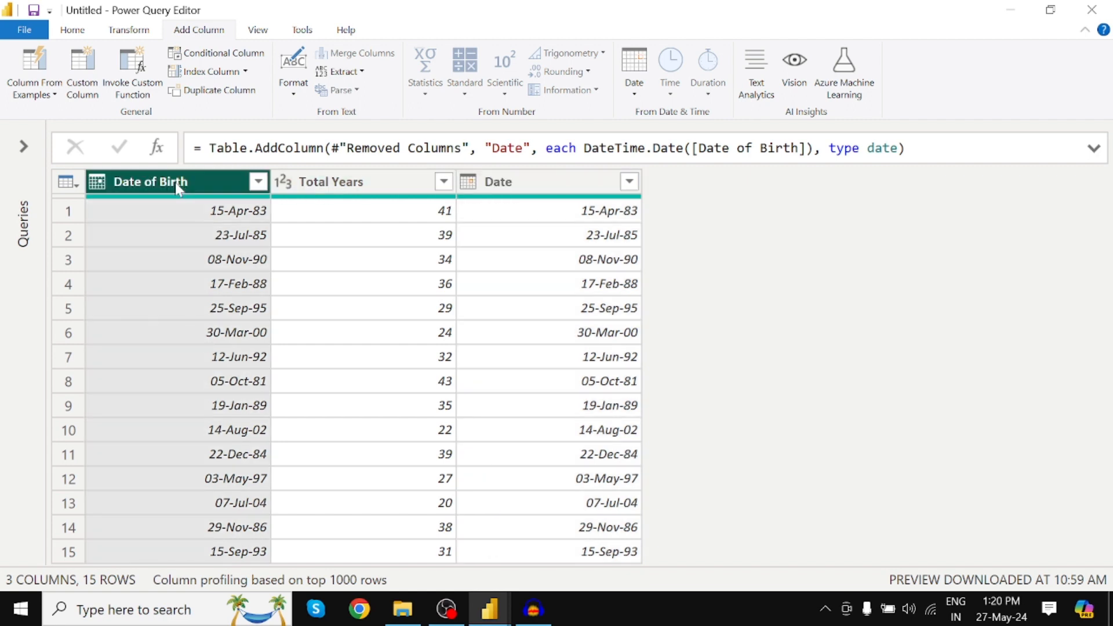
{"action": "left_click", "coordinate": [336, 185]}
{"action": "left_click", "coordinate": [513, 187]}
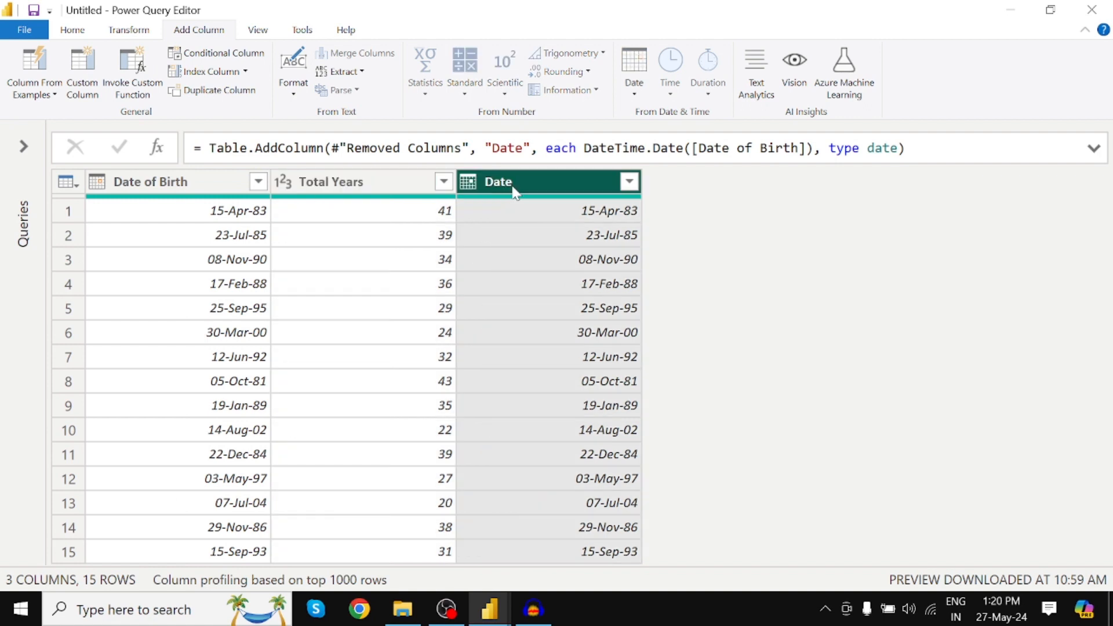
Remove all columns other than Date of Birth from the table.
{"action": "left_click", "coordinate": [186, 183]}
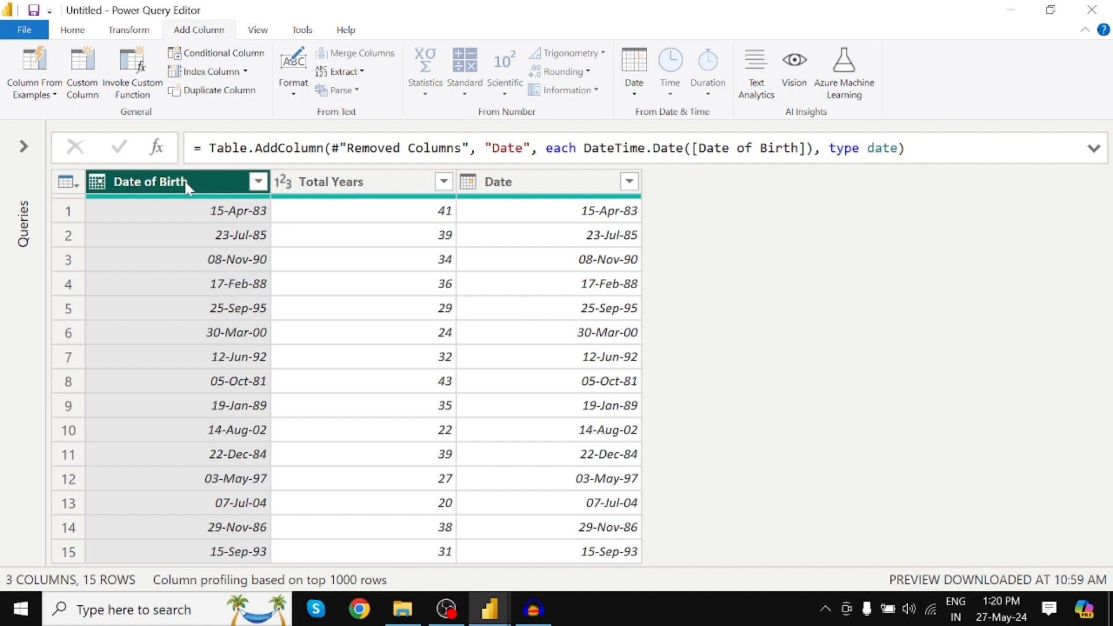
{"action": "right_click", "coordinate": [187, 187]}
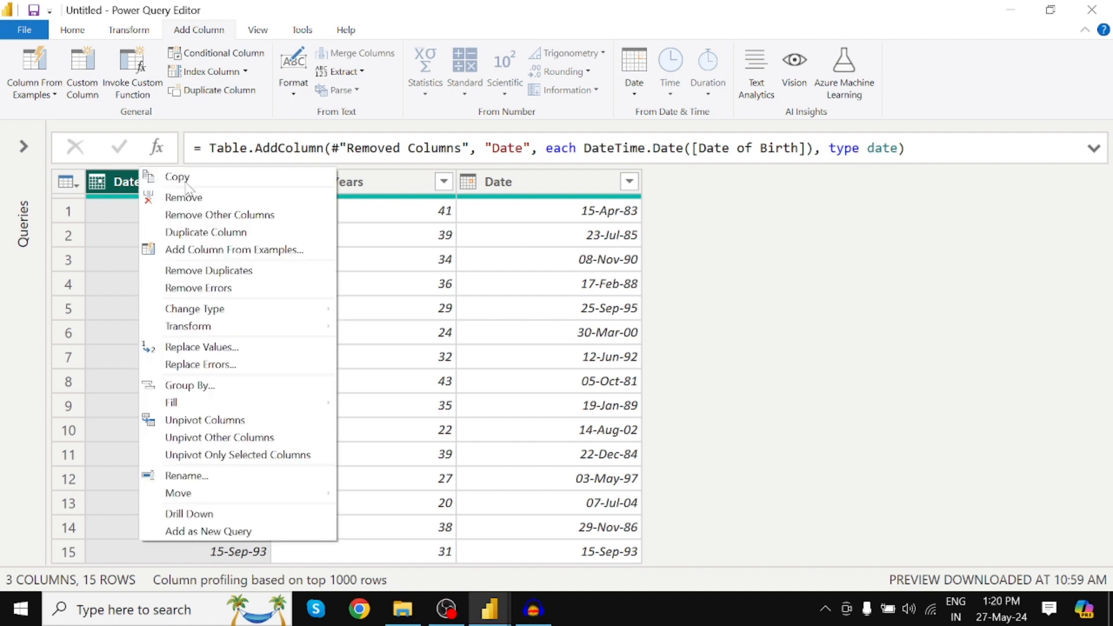
{"action": "left_click", "coordinate": [202, 216]}
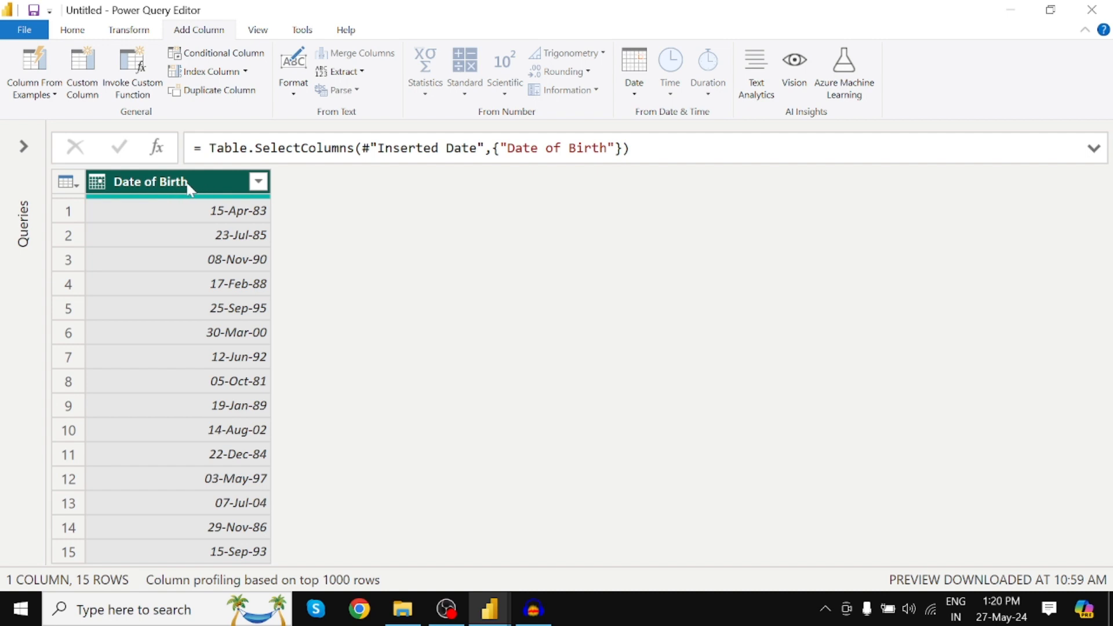
{"action": "left_click", "coordinate": [634, 92]}
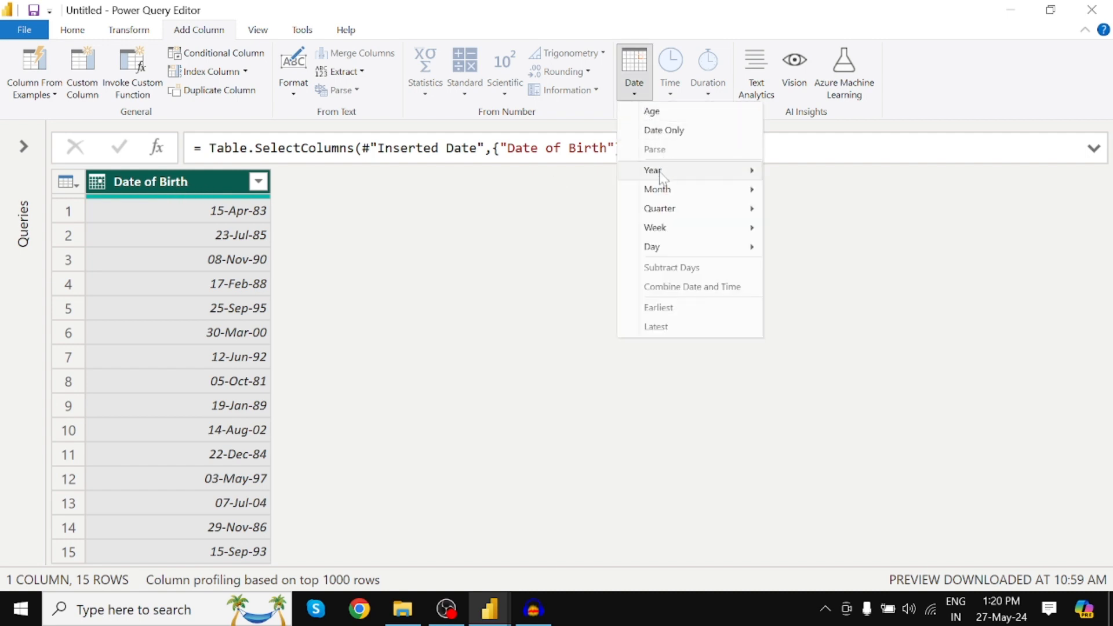
{"action": "left_click", "coordinate": [209, 182]}
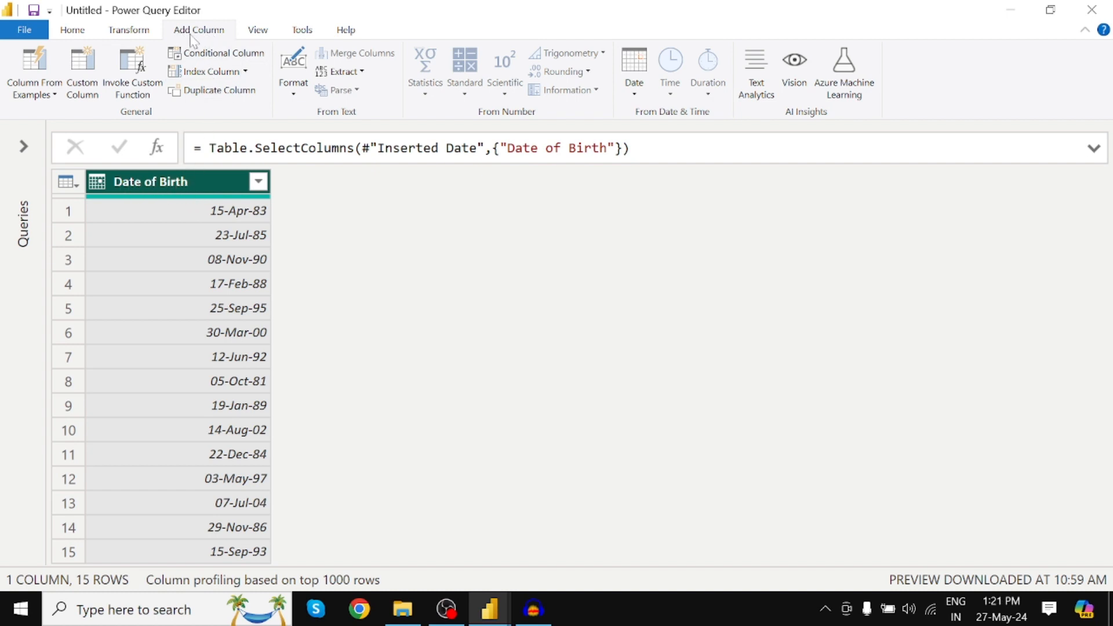
{"action": "left_click", "coordinate": [634, 84]}
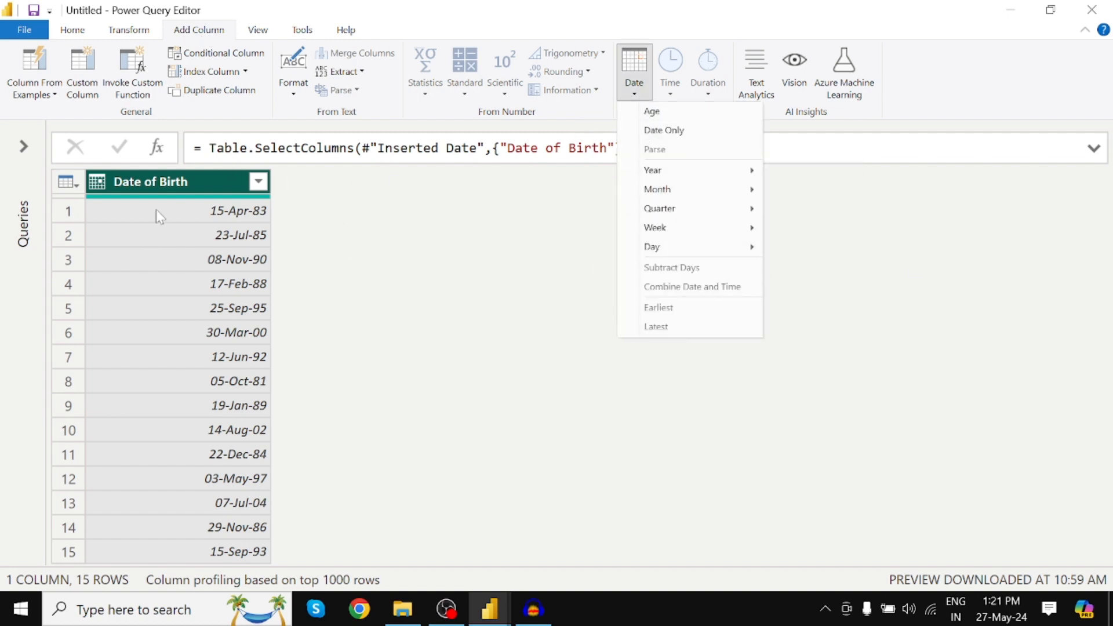
{"action": "left_click", "coordinate": [211, 196]}
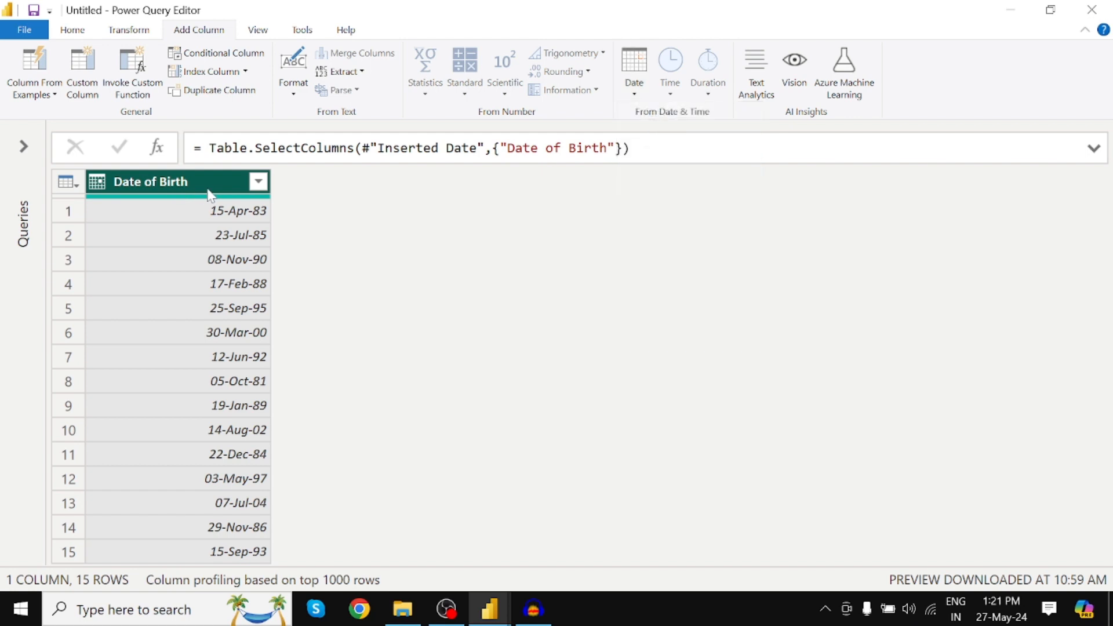
Transform the Date of Birth column in place so each date is replaced by its year.
{"action": "left_click", "coordinate": [132, 32]}
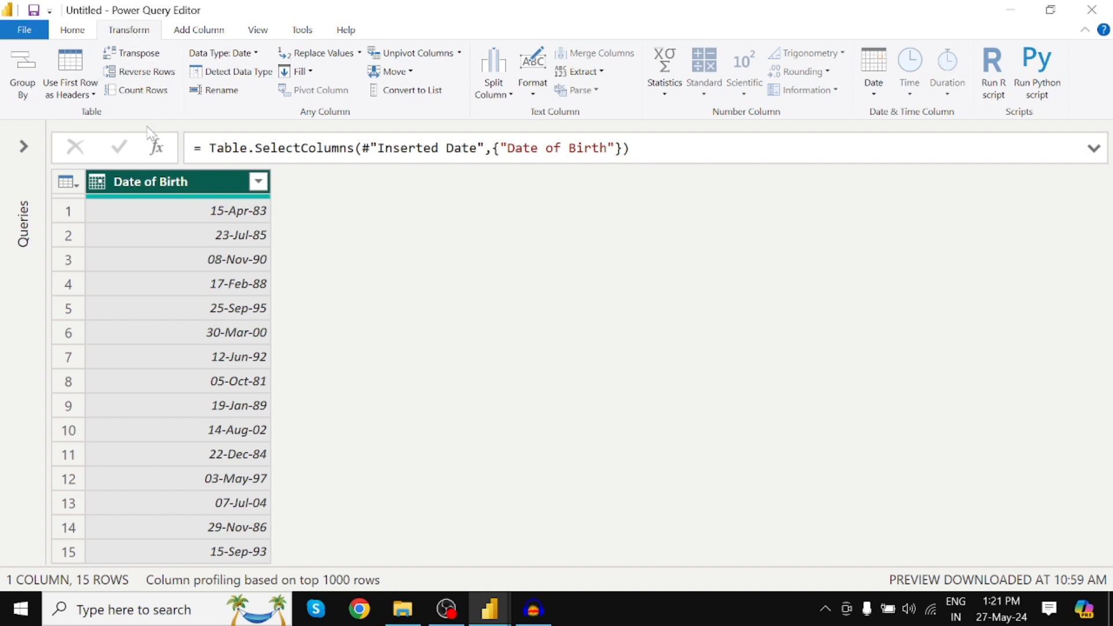
{"action": "left_click", "coordinate": [873, 81]}
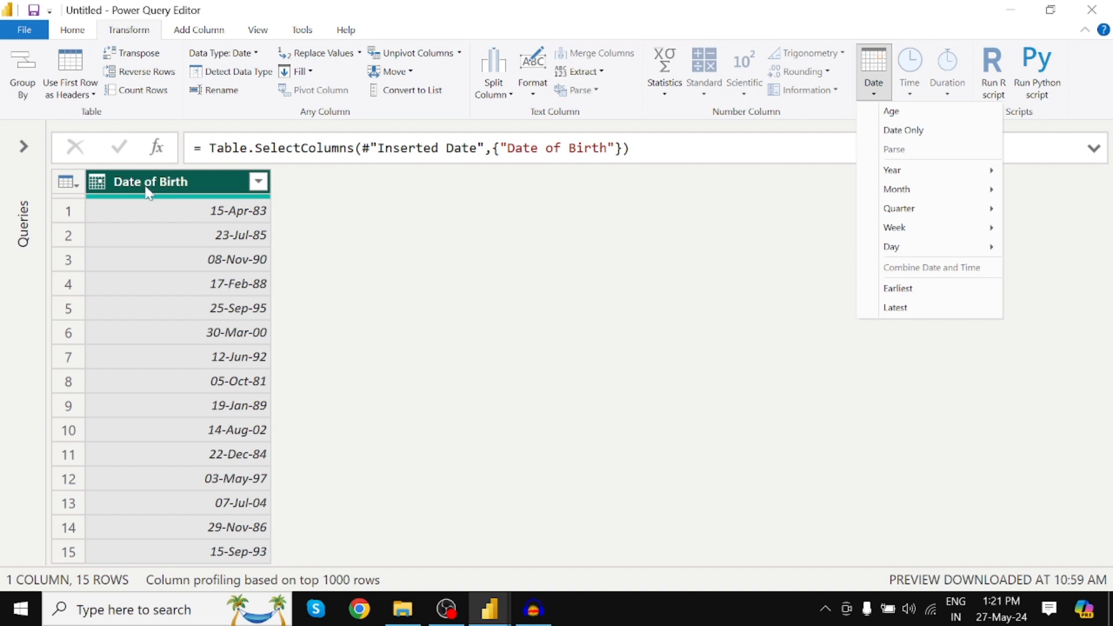
{"action": "mouse_move", "coordinate": [908, 172]}
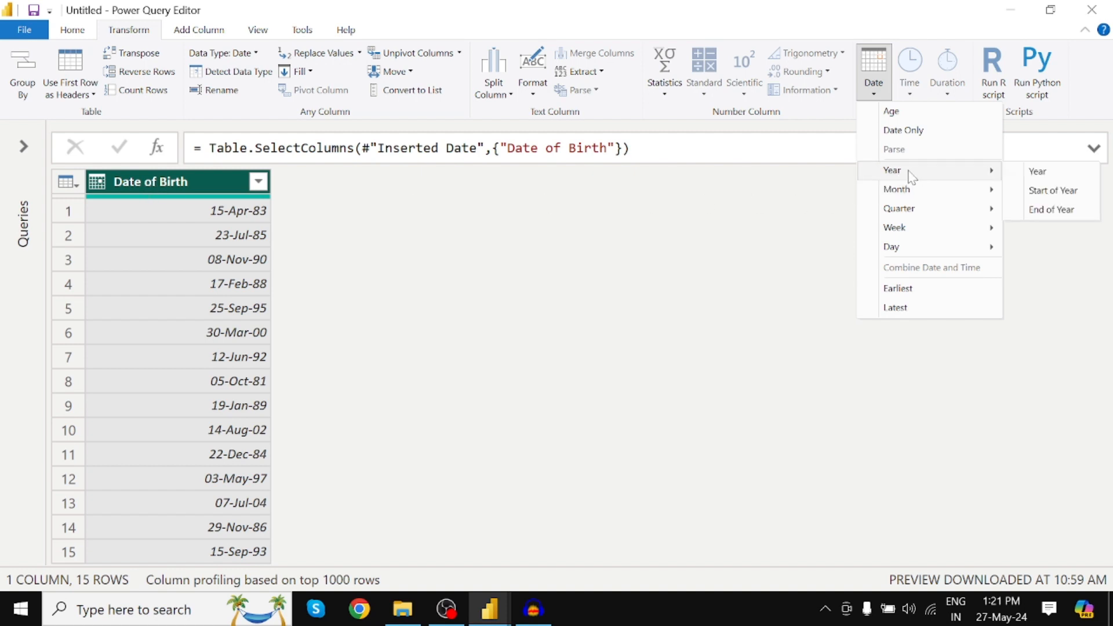
{"action": "left_click", "coordinate": [1047, 172]}
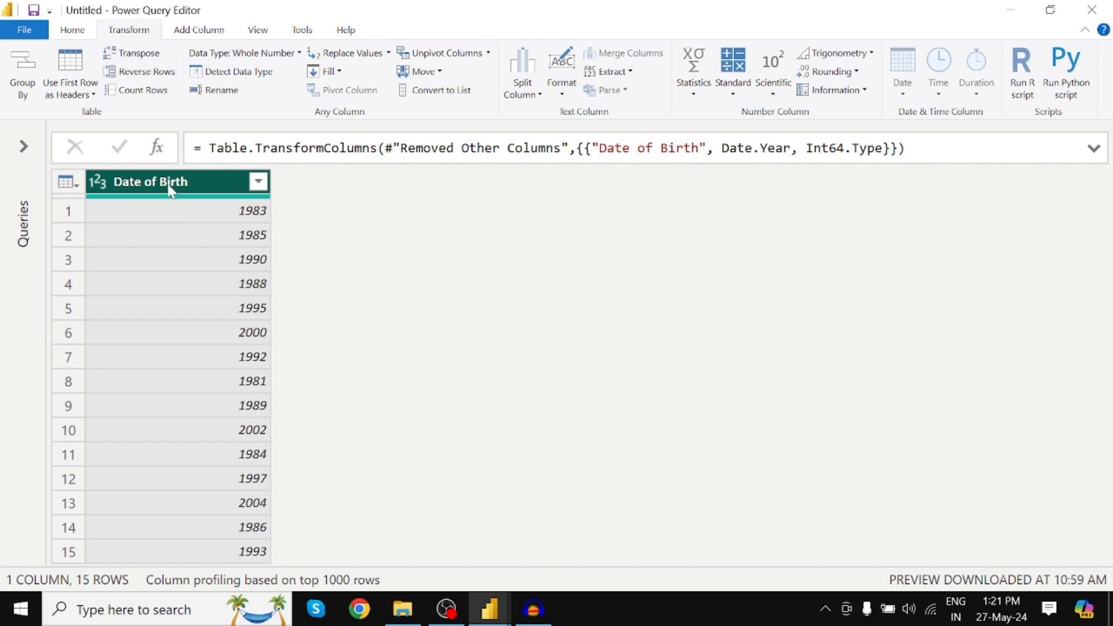
{"action": "left_click", "coordinate": [202, 30]}
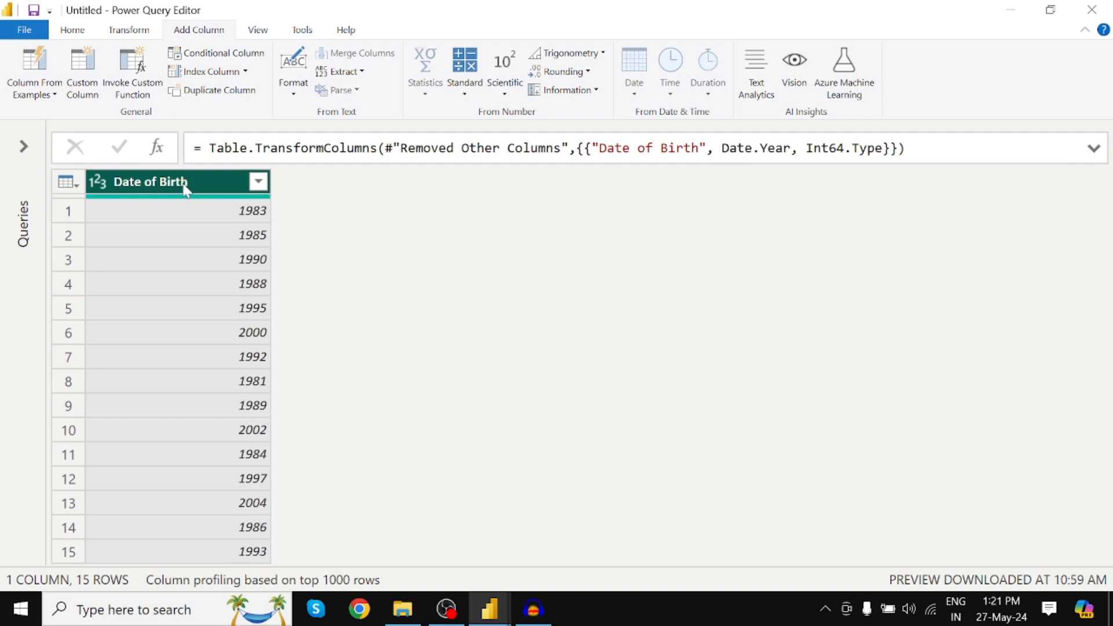
Show the Query Settings pane, delete the Extracted Year applied step from Date_Table, and close the pane.
{"action": "left_click", "coordinate": [266, 31]}
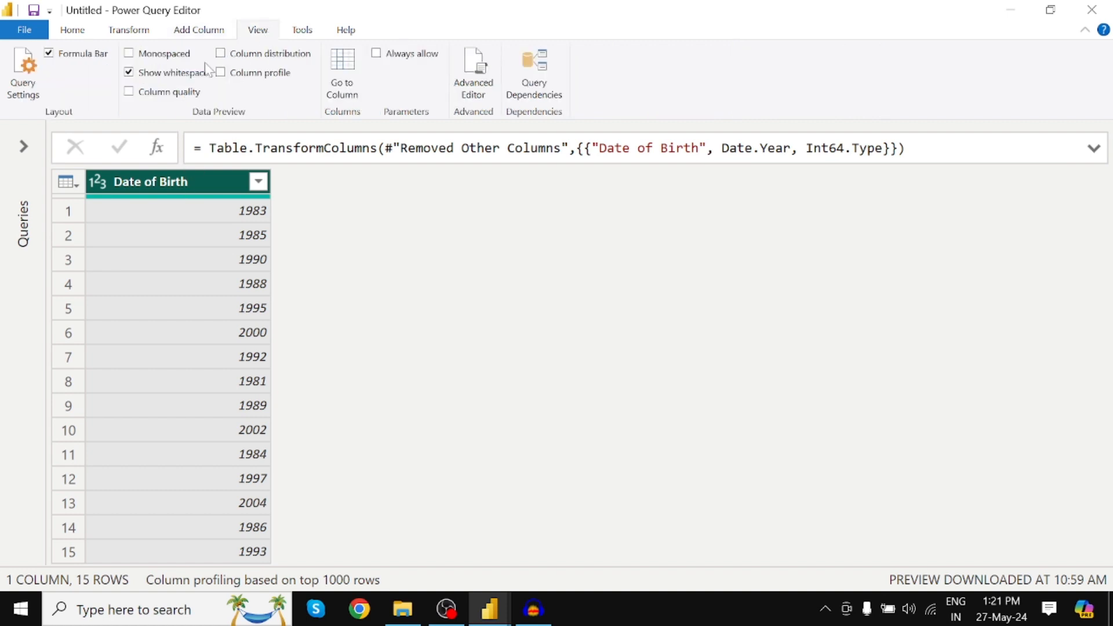
{"action": "left_click", "coordinate": [23, 73]}
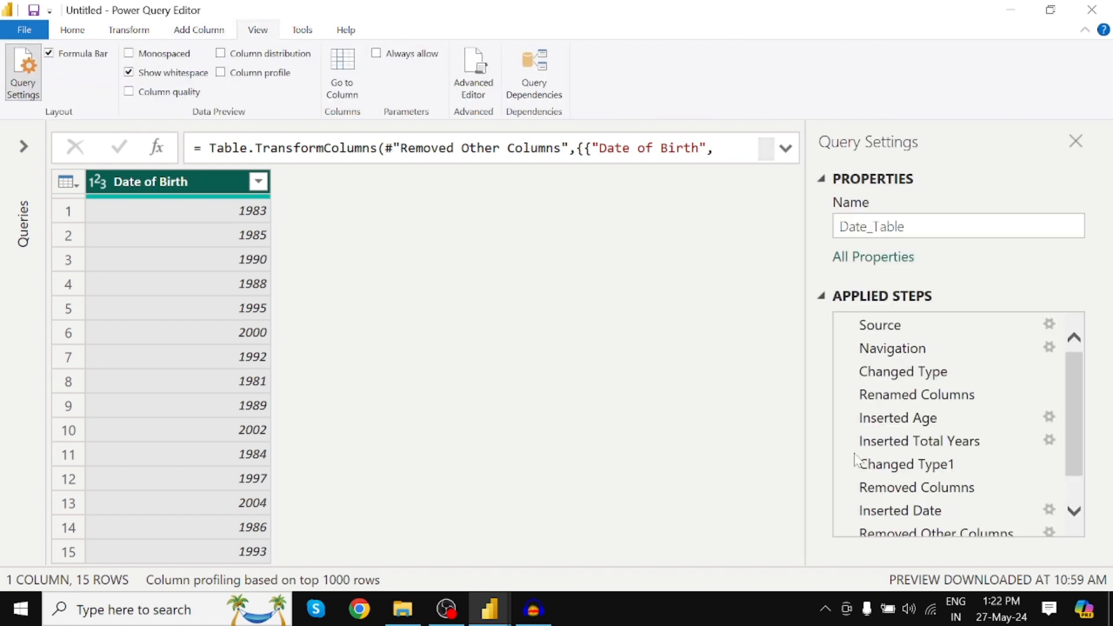
{"action": "scroll", "coordinate": [846, 498], "scroll_direction": "down", "scroll_amount": 2}
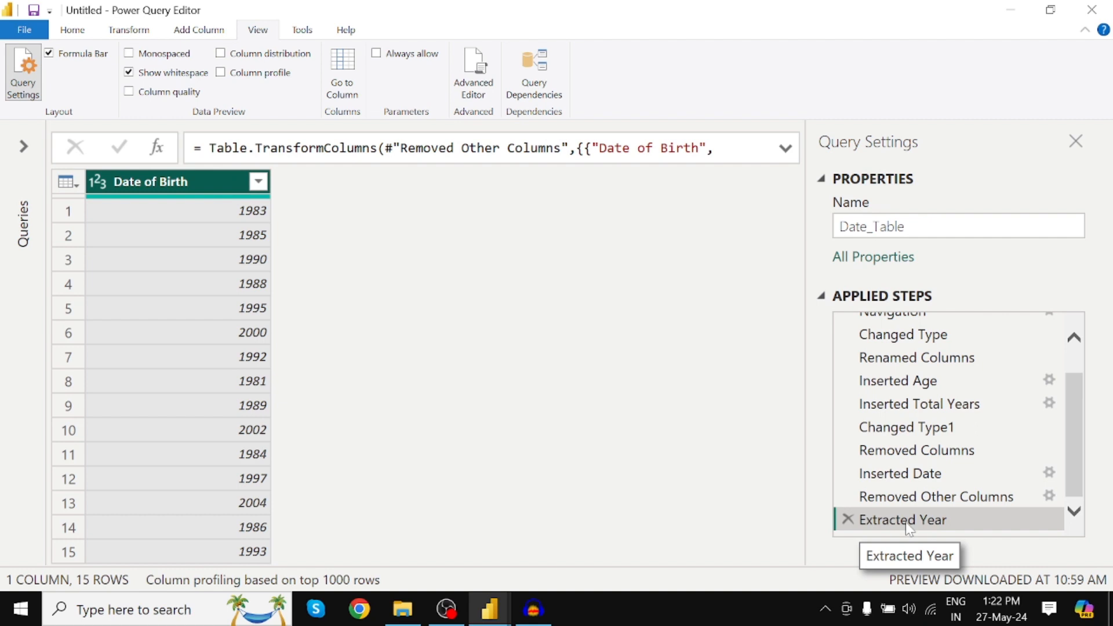
{"action": "left_click", "coordinate": [136, 31]}
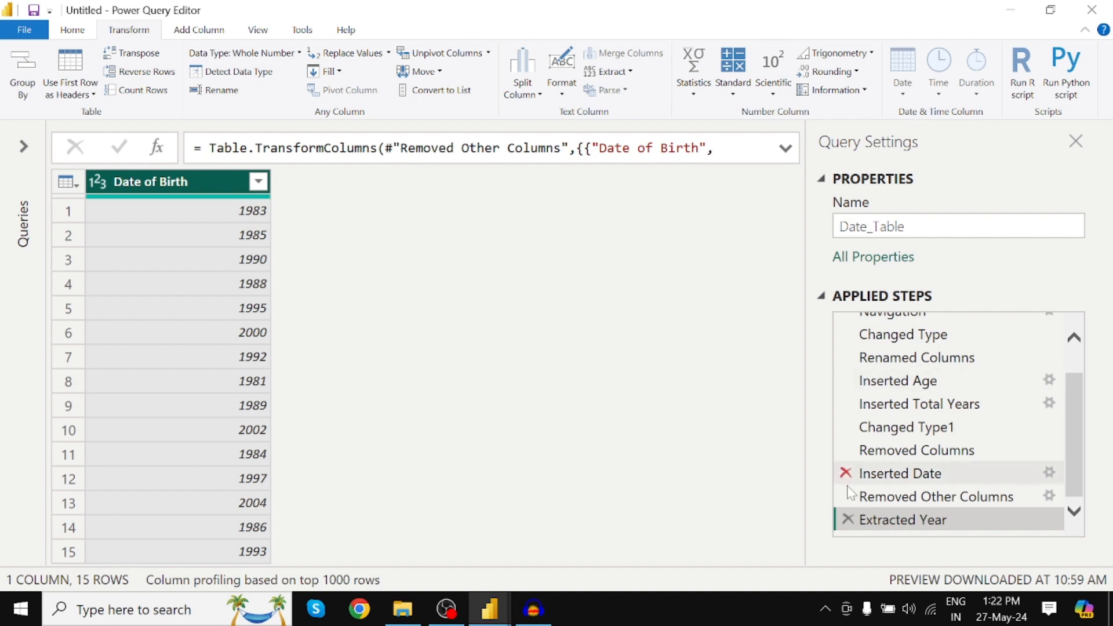
{"action": "left_click", "coordinate": [848, 519]}
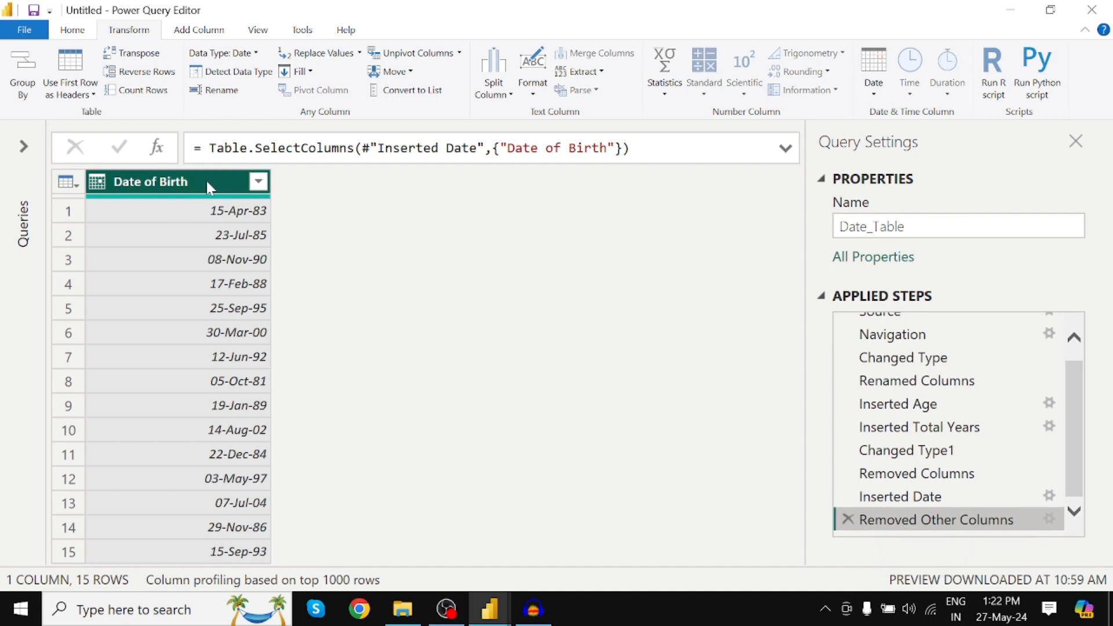
{"action": "left_click", "coordinate": [1076, 141]}
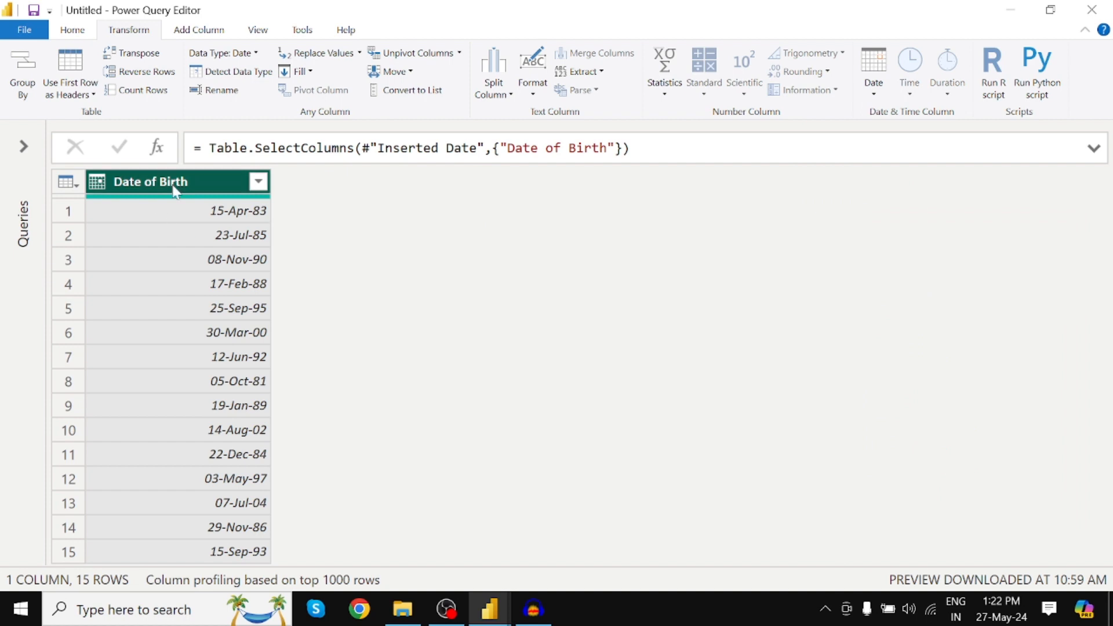
Add a Year column that extracts the year from the Date of Birth column.
{"action": "left_click", "coordinate": [199, 32]}
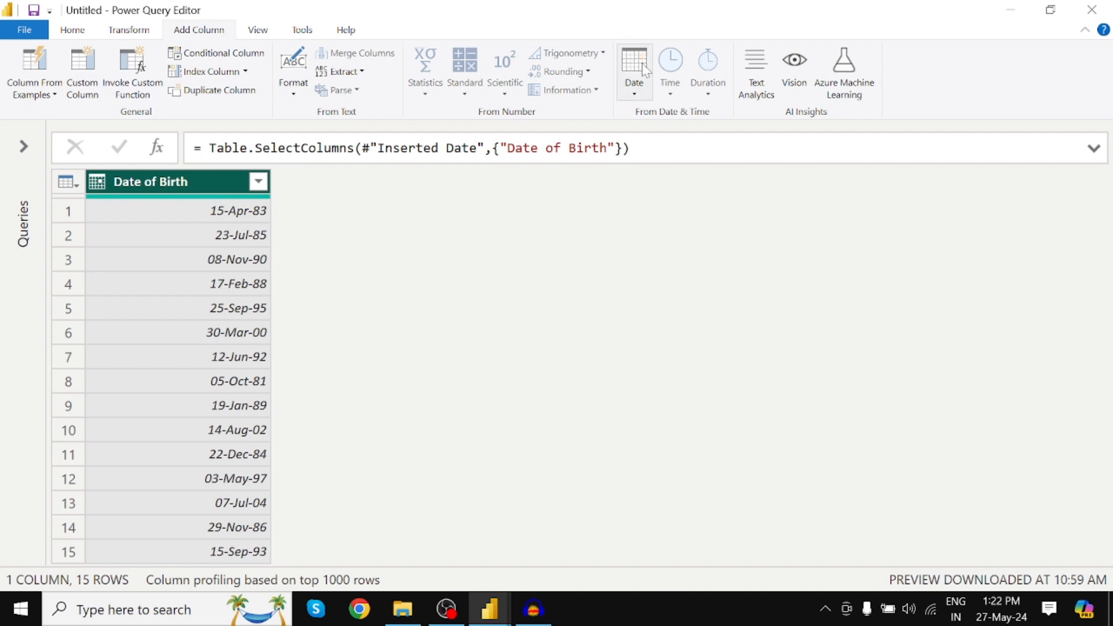
{"action": "left_click", "coordinate": [637, 100]}
{"action": "mouse_move", "coordinate": [684, 170]}
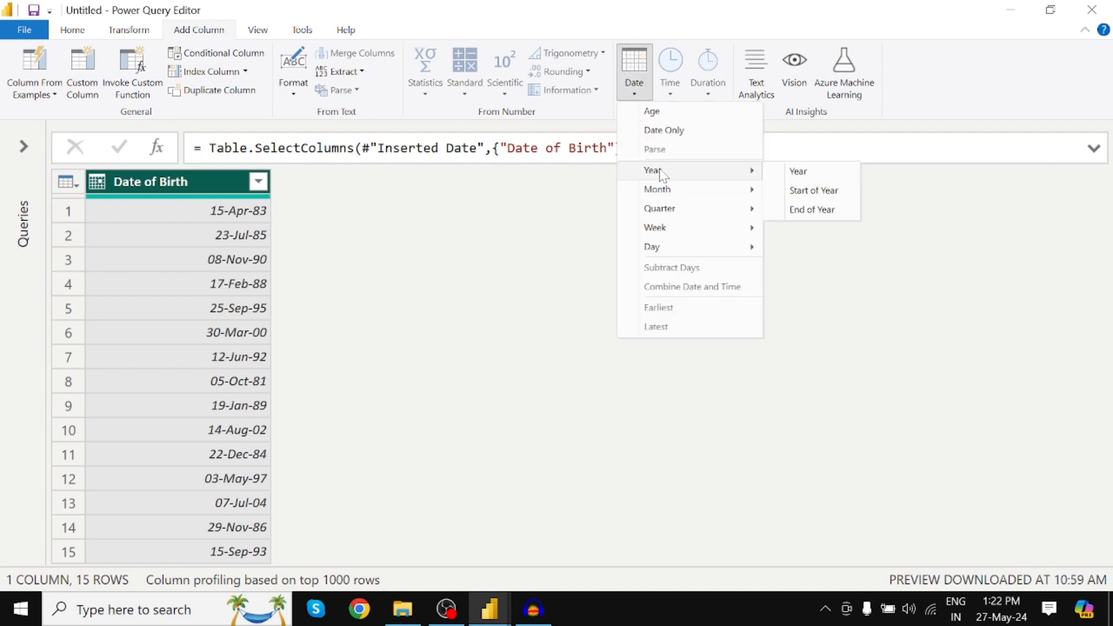
{"action": "left_click", "coordinate": [806, 172]}
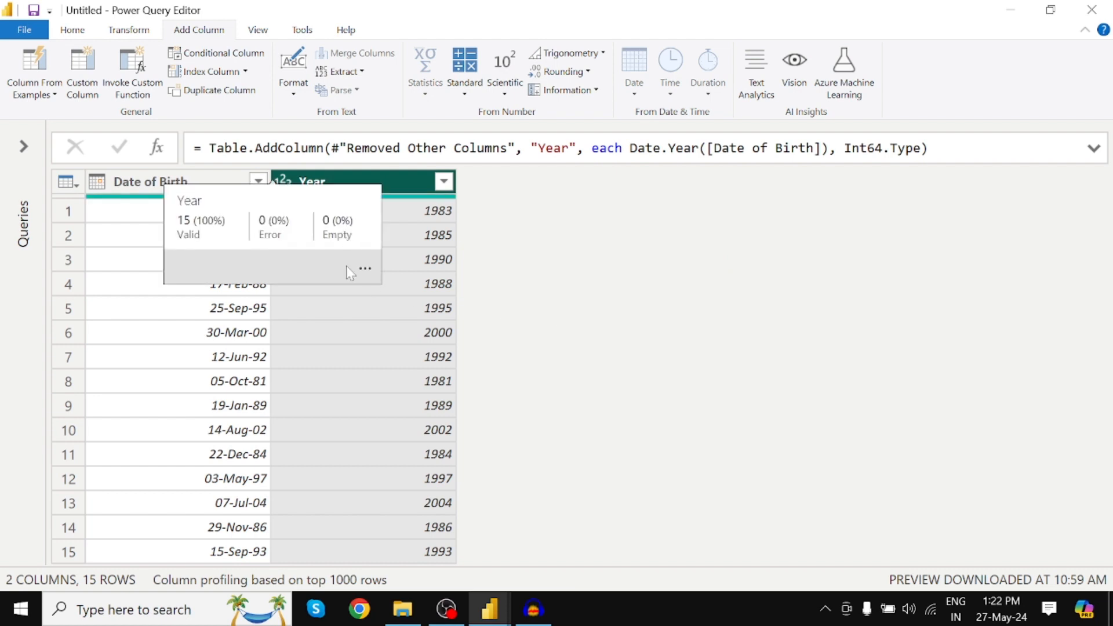
Add a Start of Year column calculated from the Date of Birth column.
{"action": "left_click", "coordinate": [153, 189]}
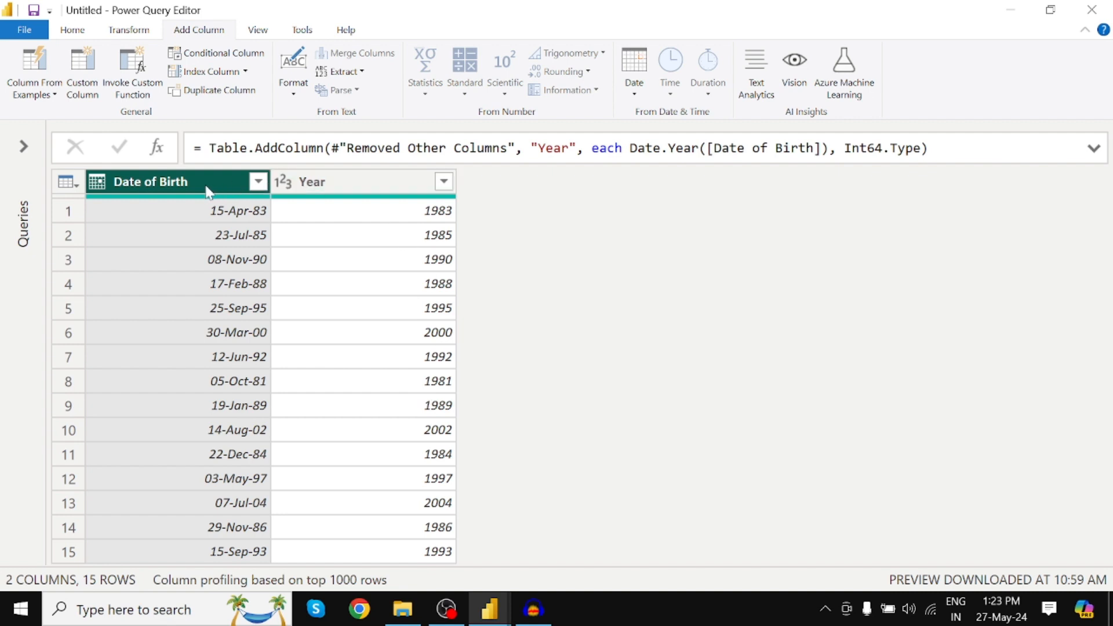
{"action": "left_click", "coordinate": [627, 96]}
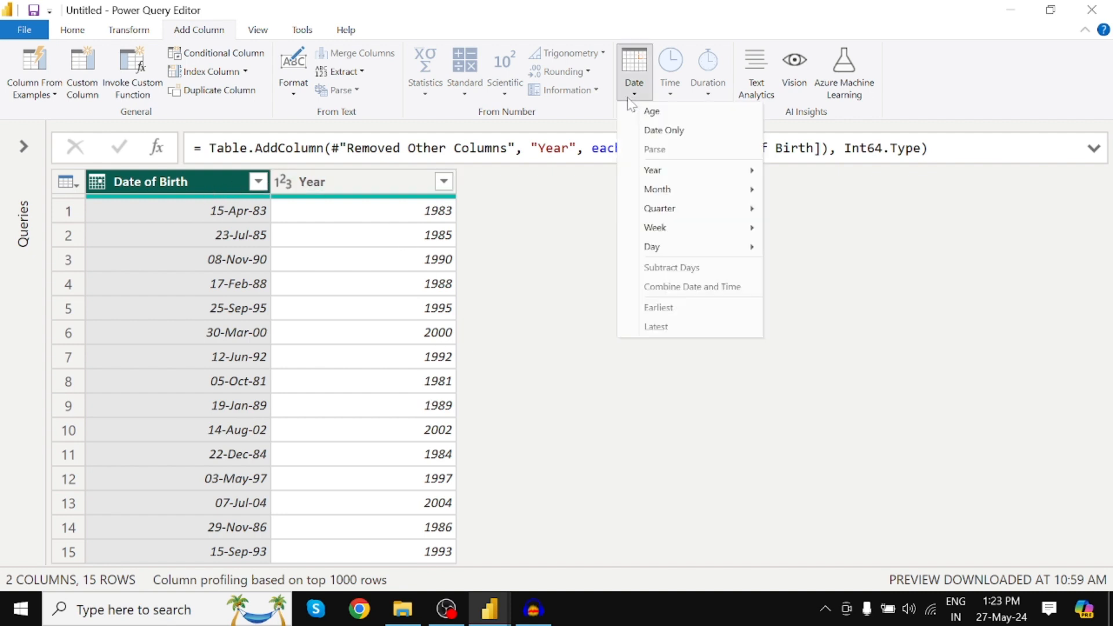
{"action": "mouse_move", "coordinate": [674, 173]}
{"action": "left_click", "coordinate": [222, 181]}
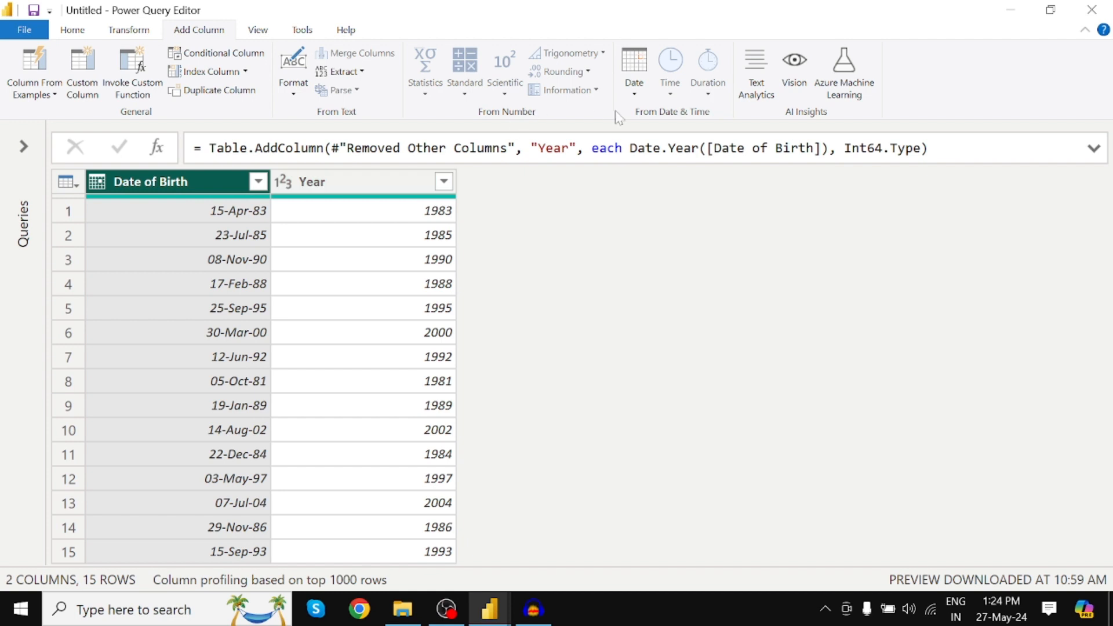
{"action": "left_click", "coordinate": [635, 87]}
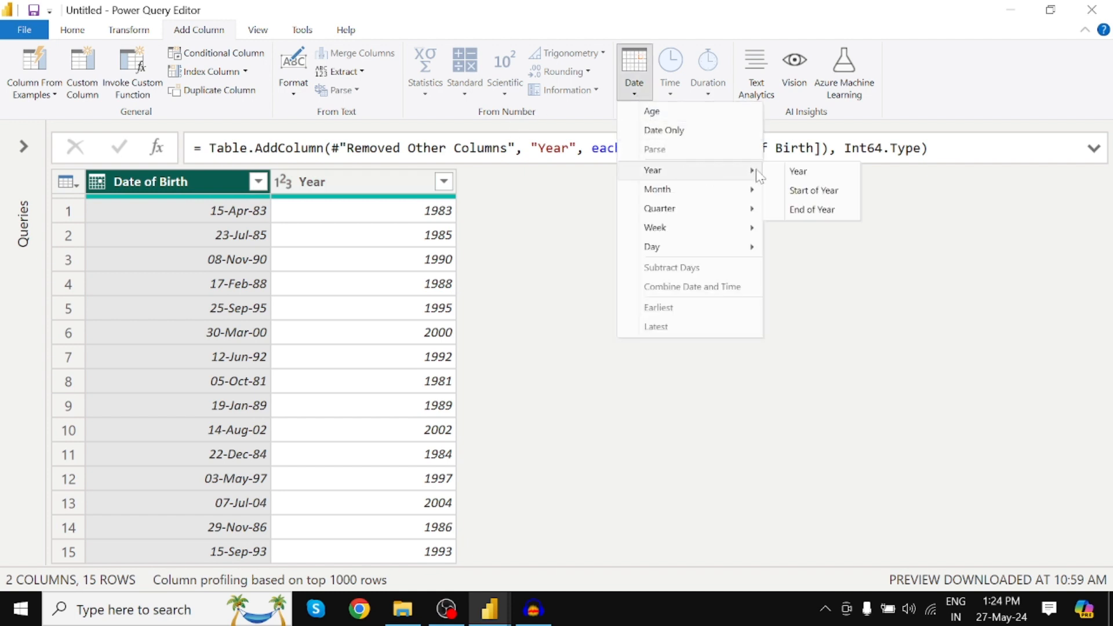
{"action": "left_click", "coordinate": [805, 192]}
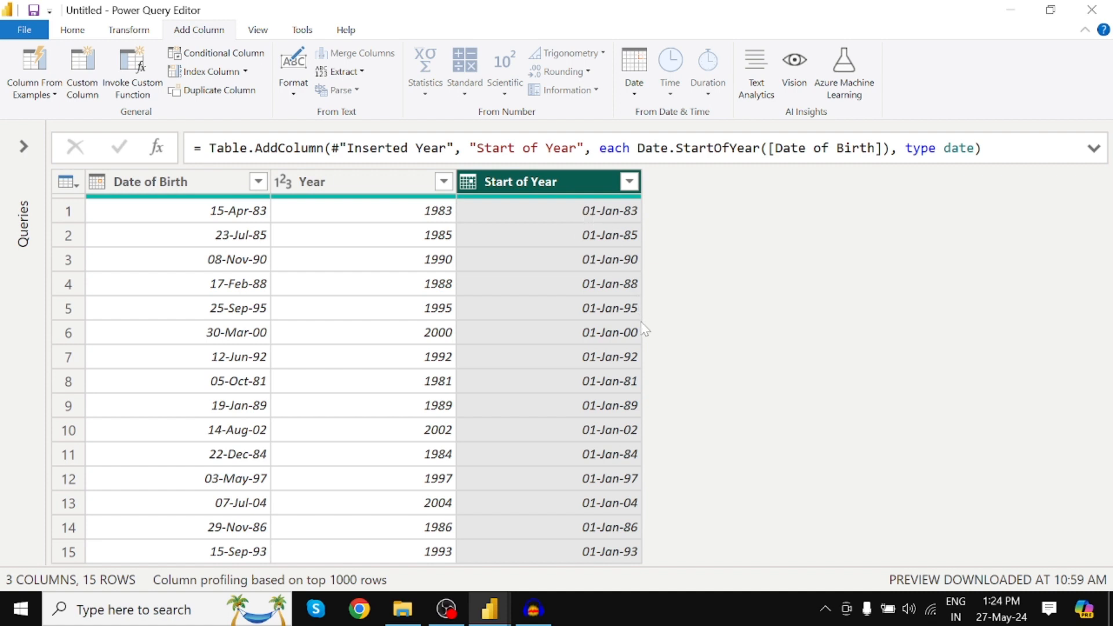
Add an End of Year column calculated from the Date of Birth column.
{"action": "left_click", "coordinate": [182, 183]}
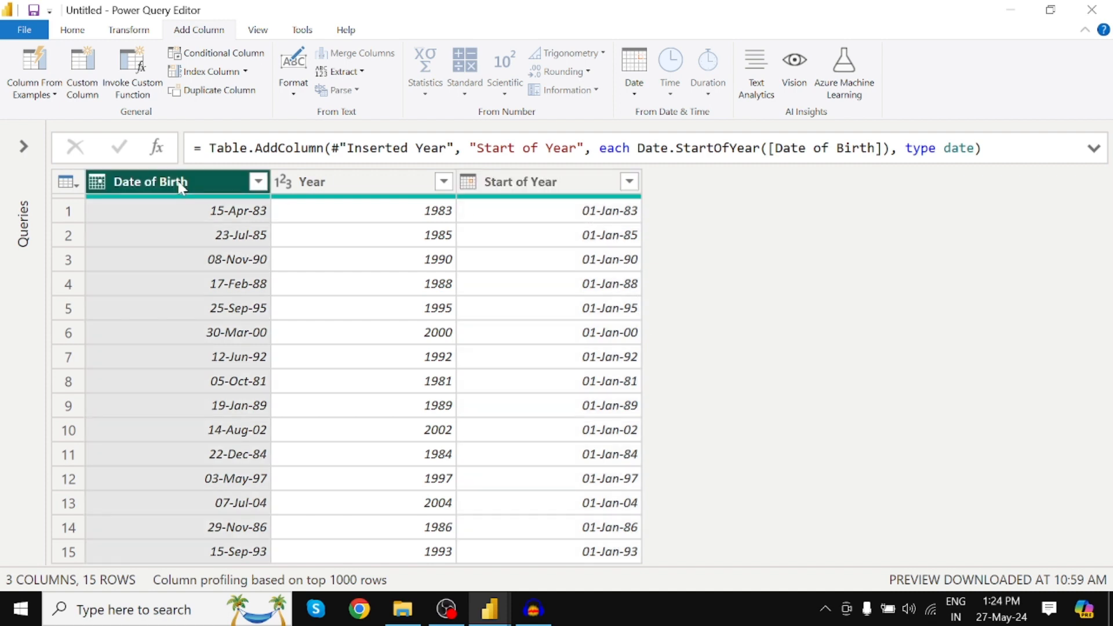
{"action": "left_click", "coordinate": [634, 86]}
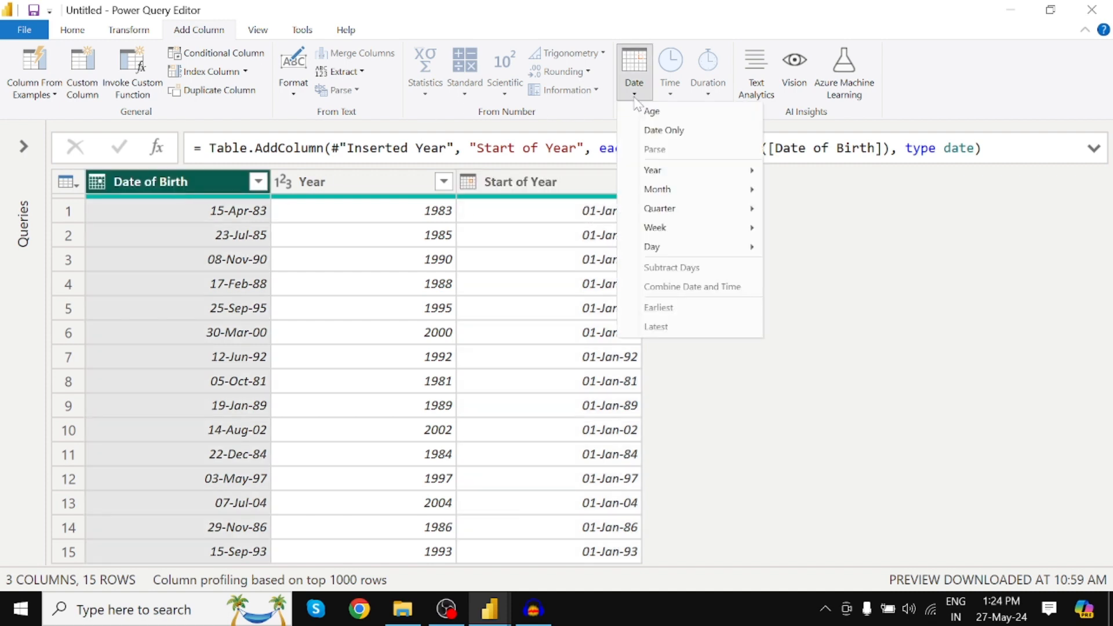
{"action": "mouse_move", "coordinate": [732, 171]}
{"action": "left_click", "coordinate": [810, 210]}
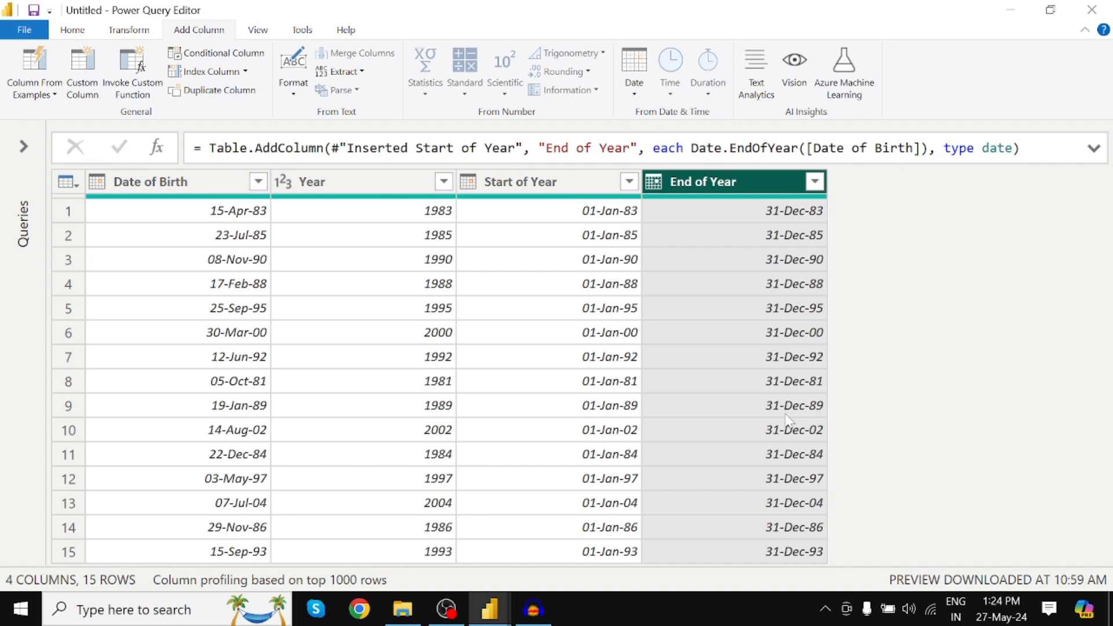
Add a Month column that extracts the month number from the Date of Birth column.
{"action": "left_click", "coordinate": [199, 191]}
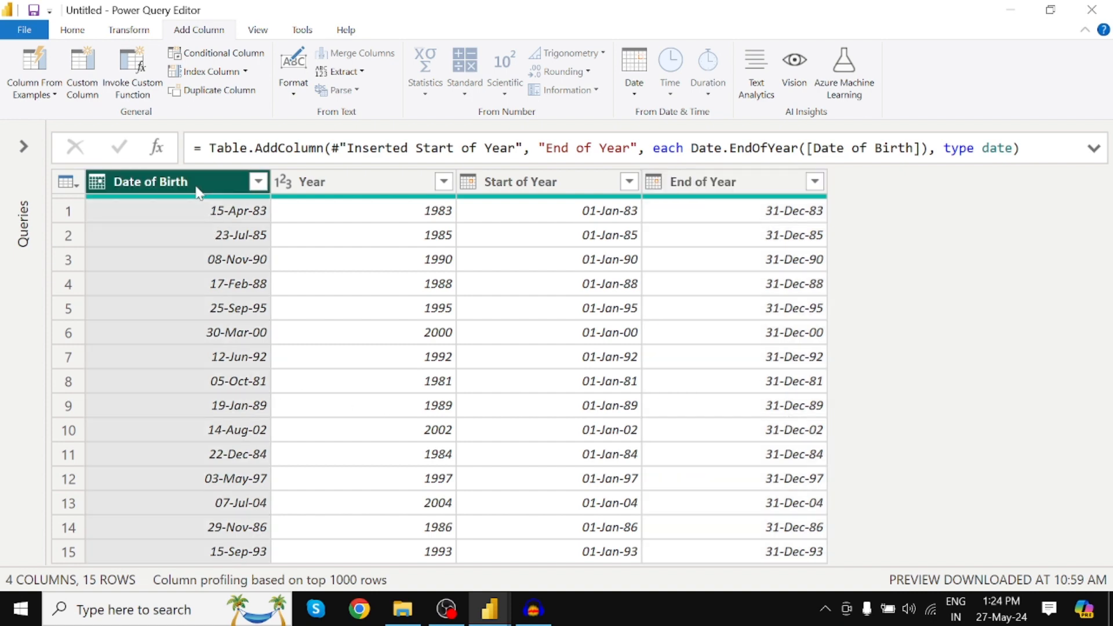
{"action": "left_click", "coordinate": [643, 89]}
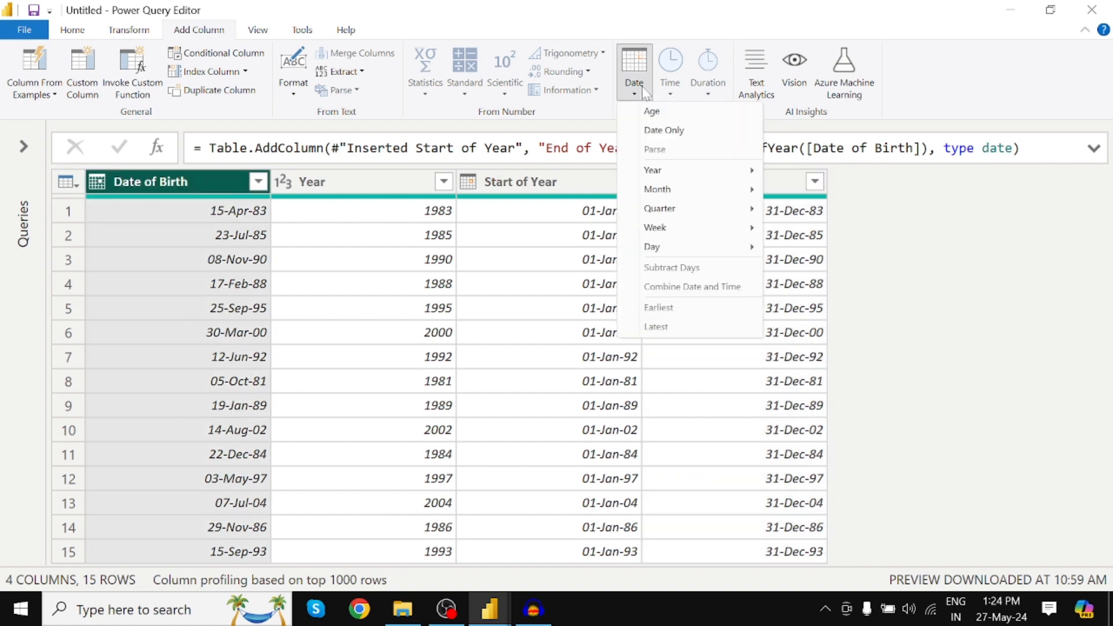
{"action": "mouse_move", "coordinate": [663, 193]}
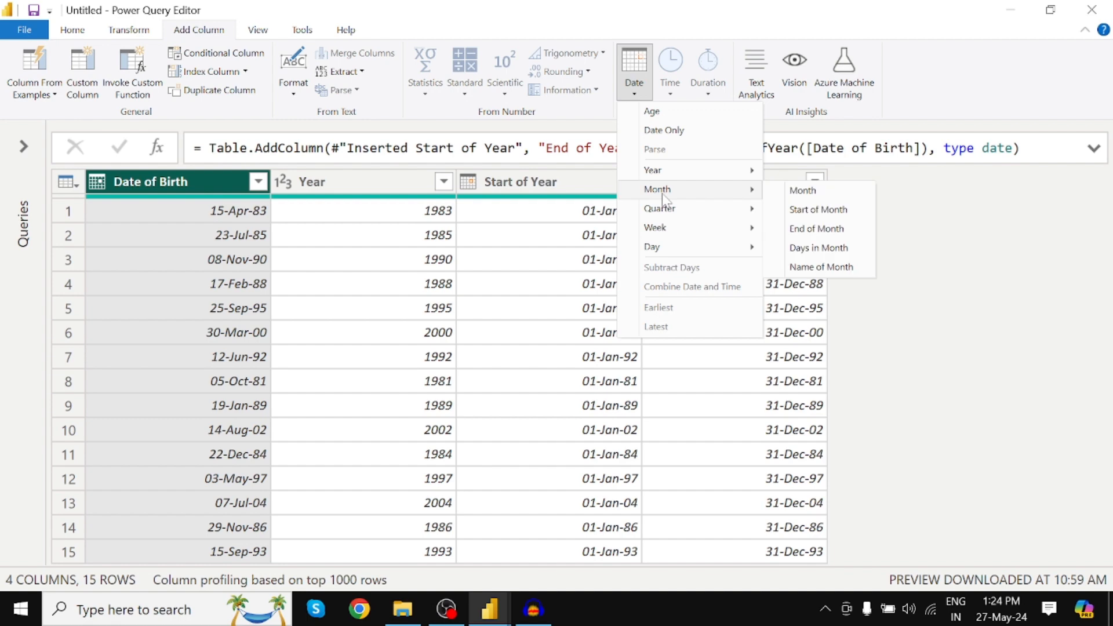
{"action": "left_click", "coordinate": [812, 193]}
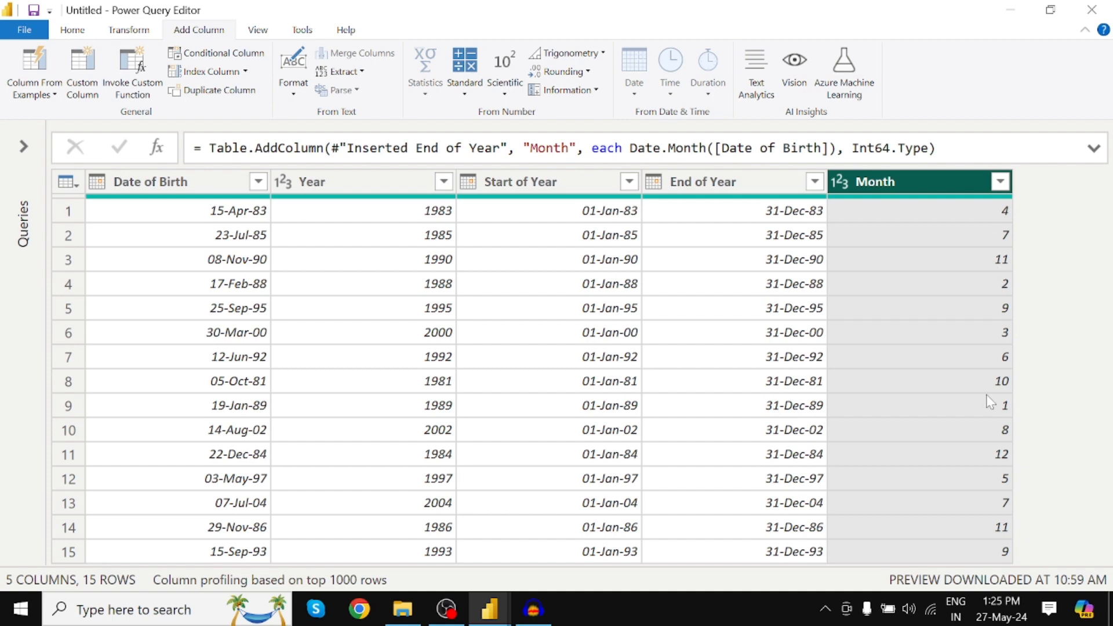
Add a Start of Month column calculated from the Date of Birth column.
{"action": "left_click", "coordinate": [165, 192]}
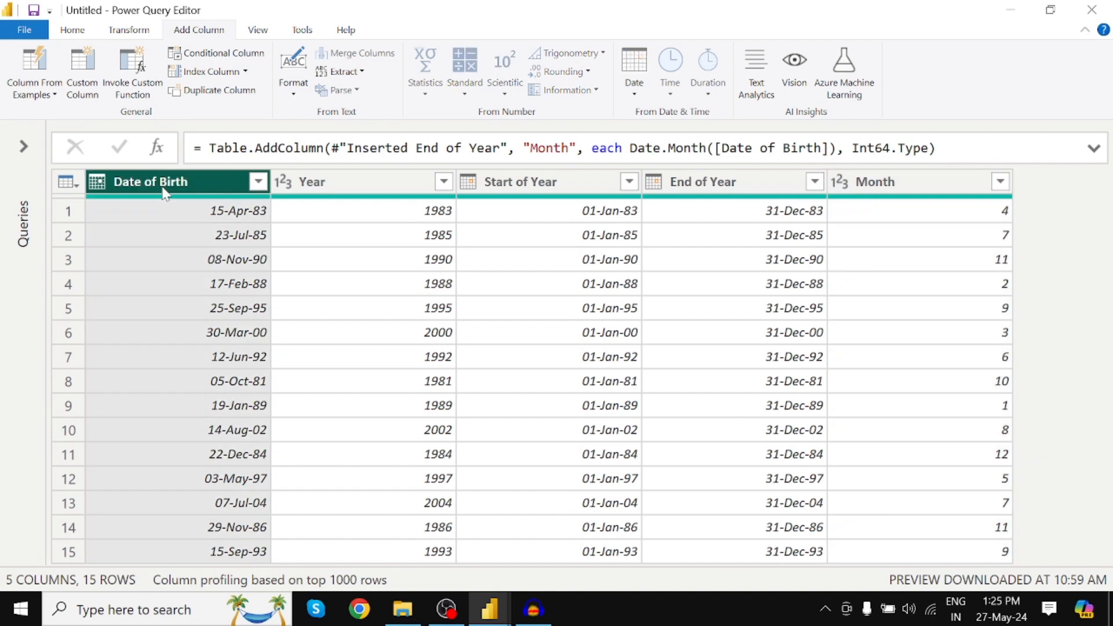
{"action": "left_click", "coordinate": [637, 94]}
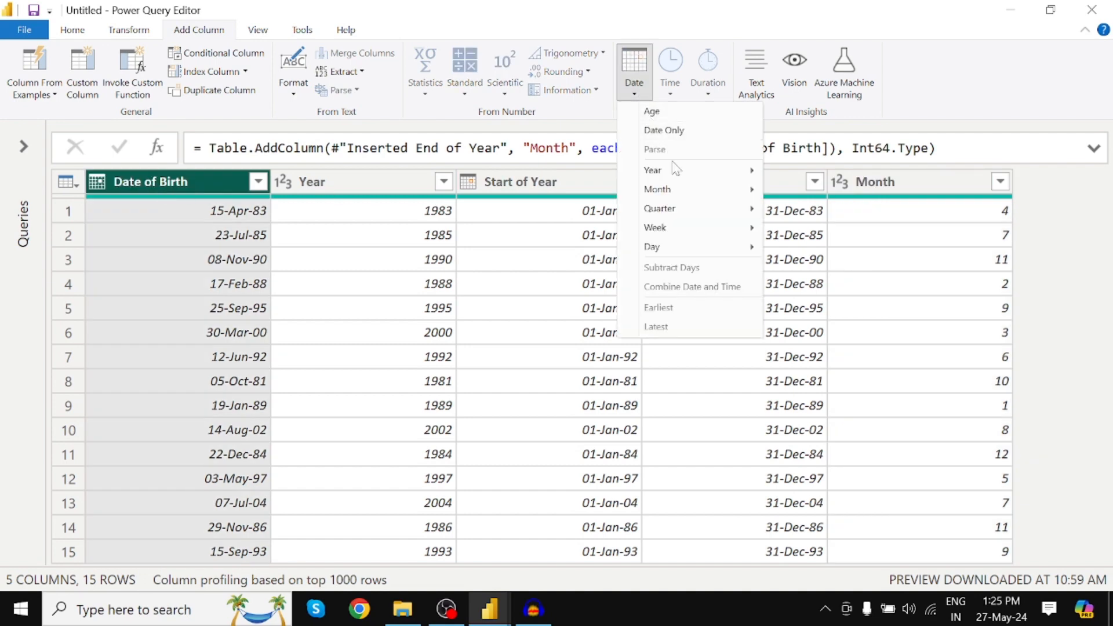
{"action": "mouse_move", "coordinate": [673, 190]}
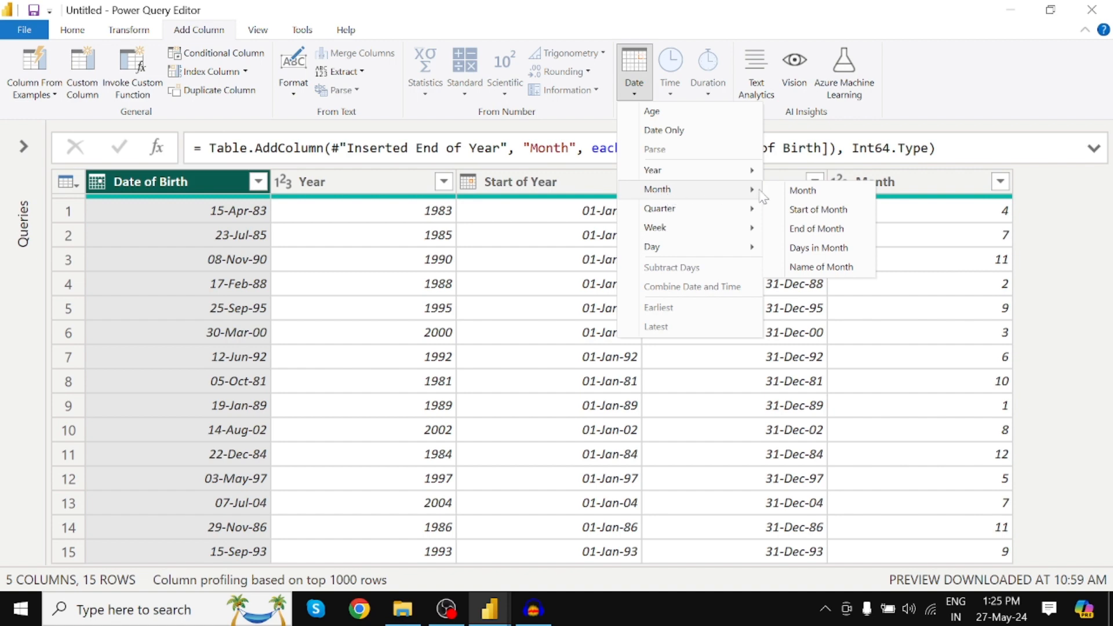
{"action": "left_click", "coordinate": [806, 209]}
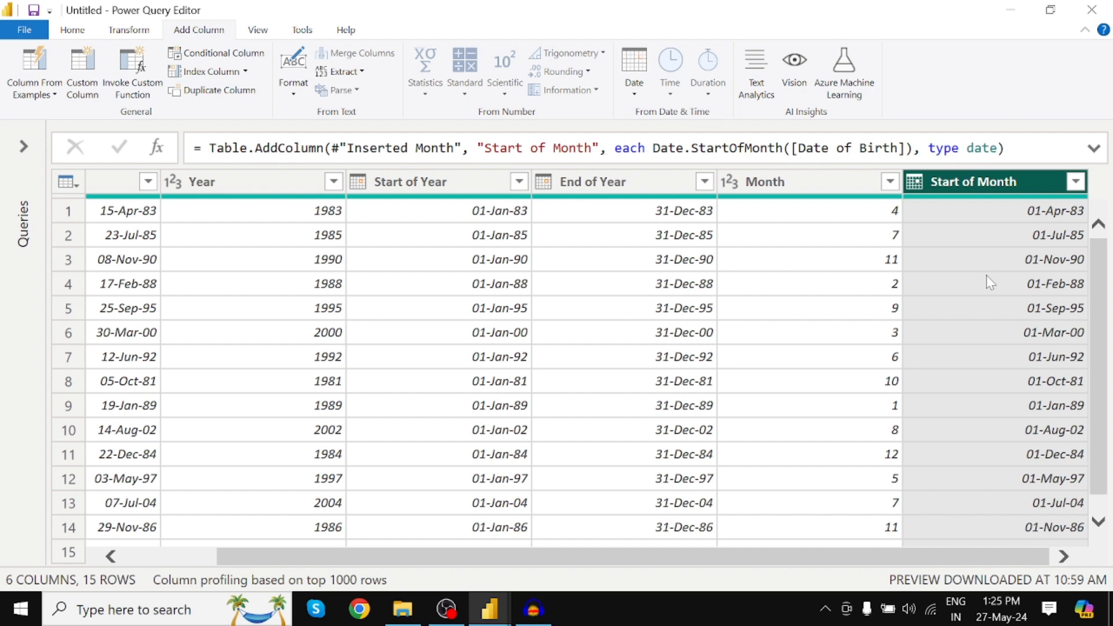
Remove every column except Date of Birth and Start of Month from the table.
{"action": "left_click_drag", "start_coordinate": [562, 566], "coordinate": [398, 565]}
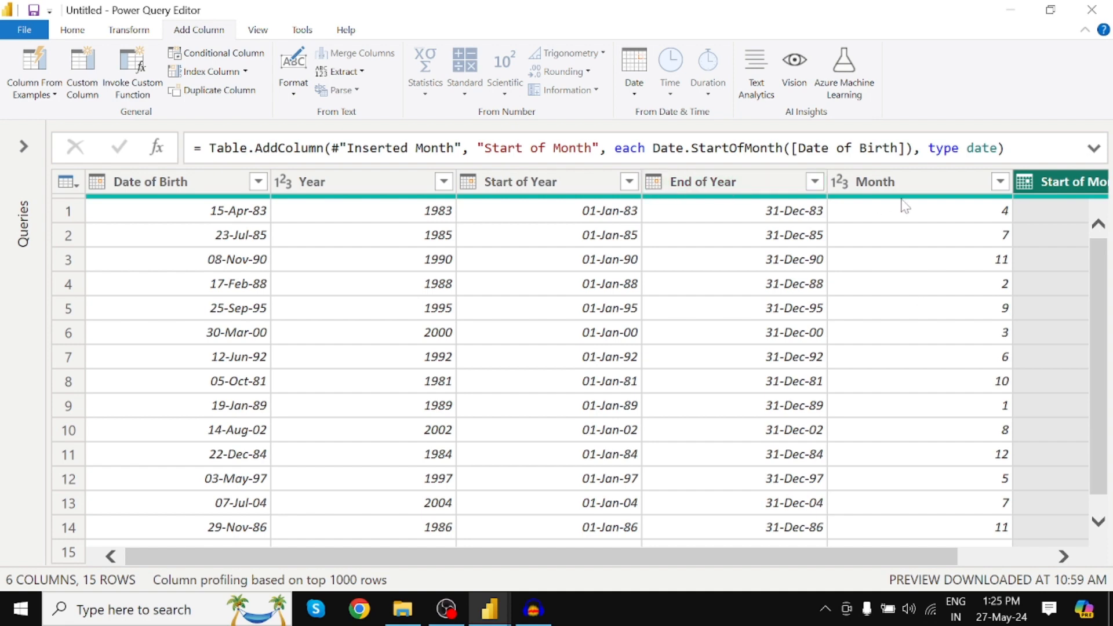
{"action": "mouse_move", "coordinate": [872, 203]}
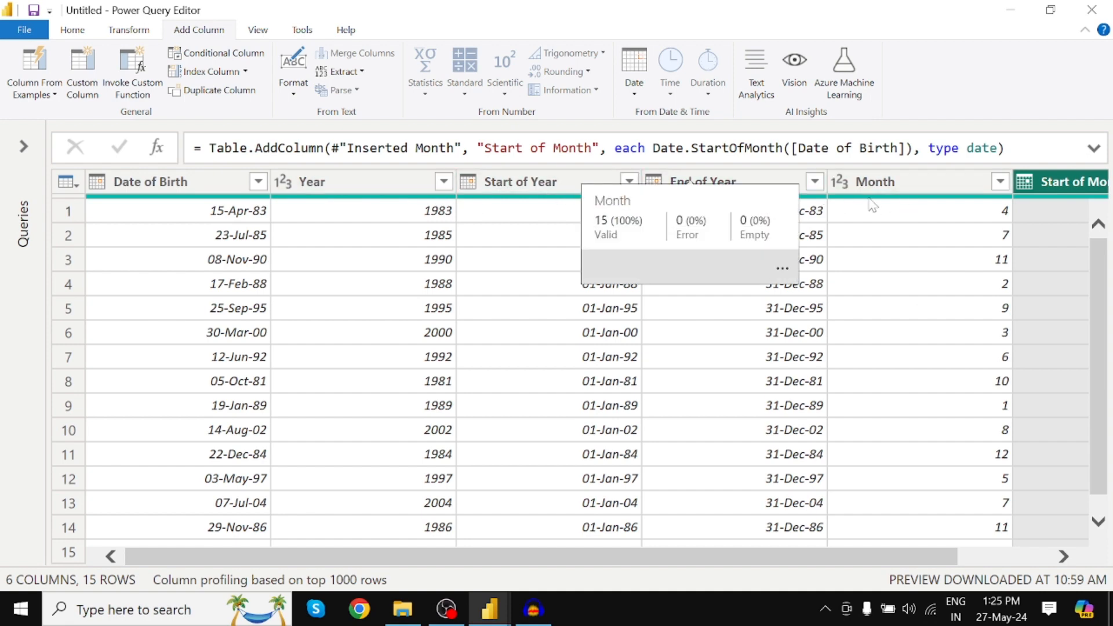
{"action": "left_click", "coordinate": [191, 184]}
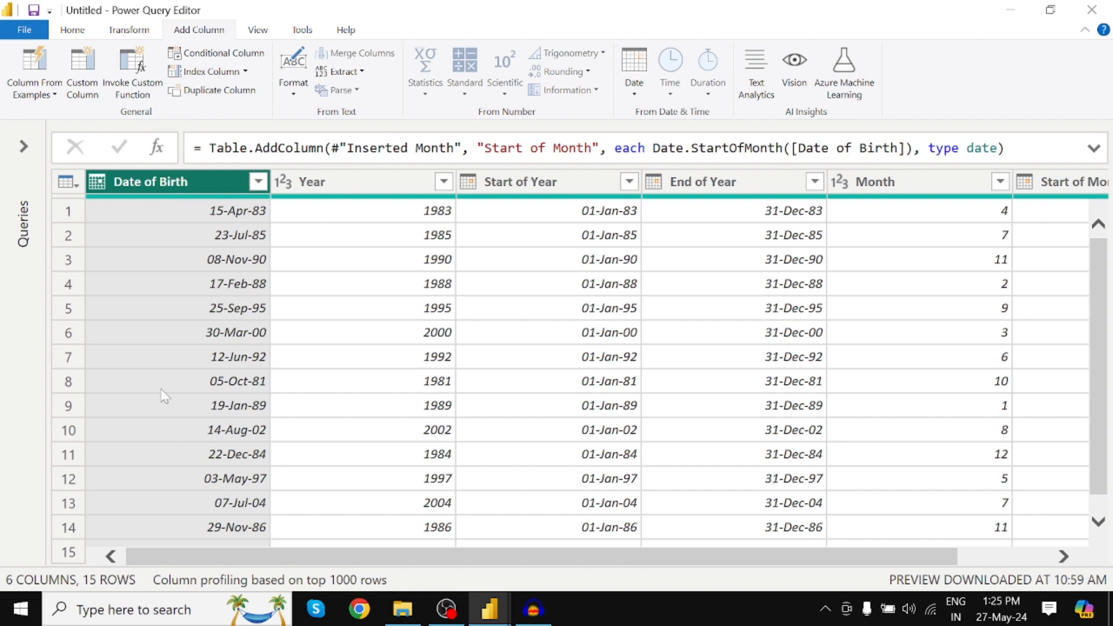
{"action": "left_click_drag", "start_coordinate": [409, 560], "coordinate": [499, 559]}
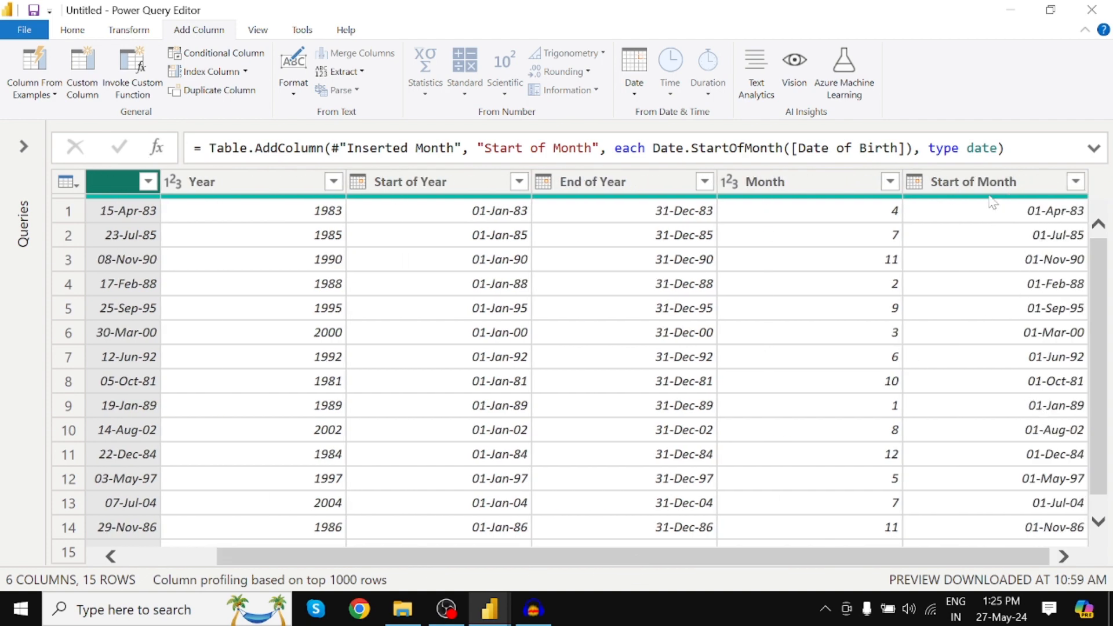
{"action": "left_click", "coordinate": [960, 183]}
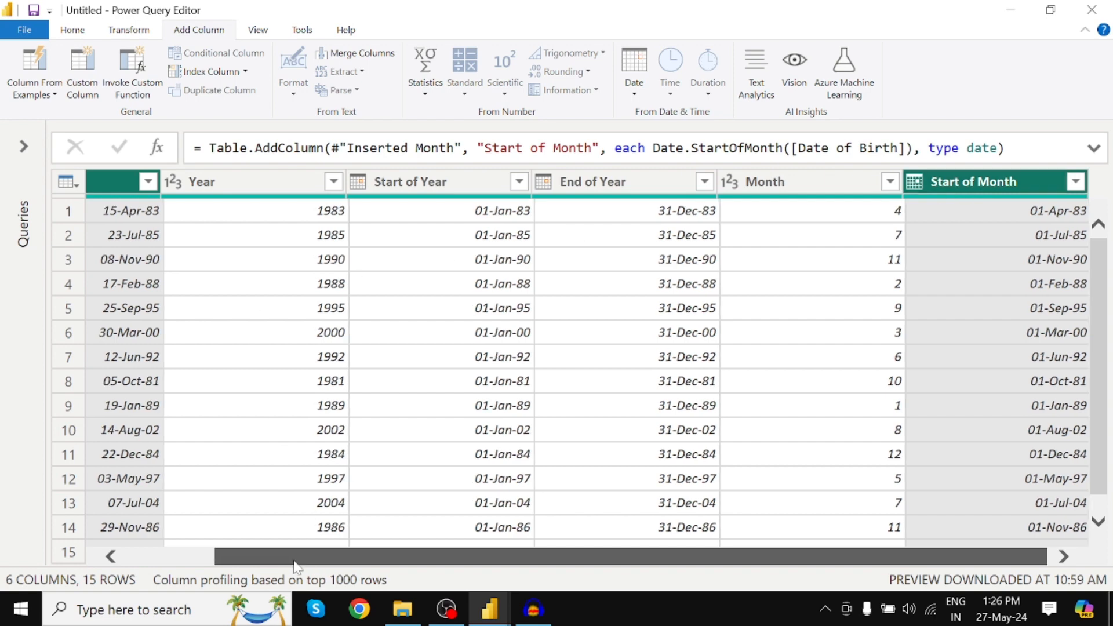
{"action": "left_click_drag", "start_coordinate": [315, 556], "coordinate": [239, 568]}
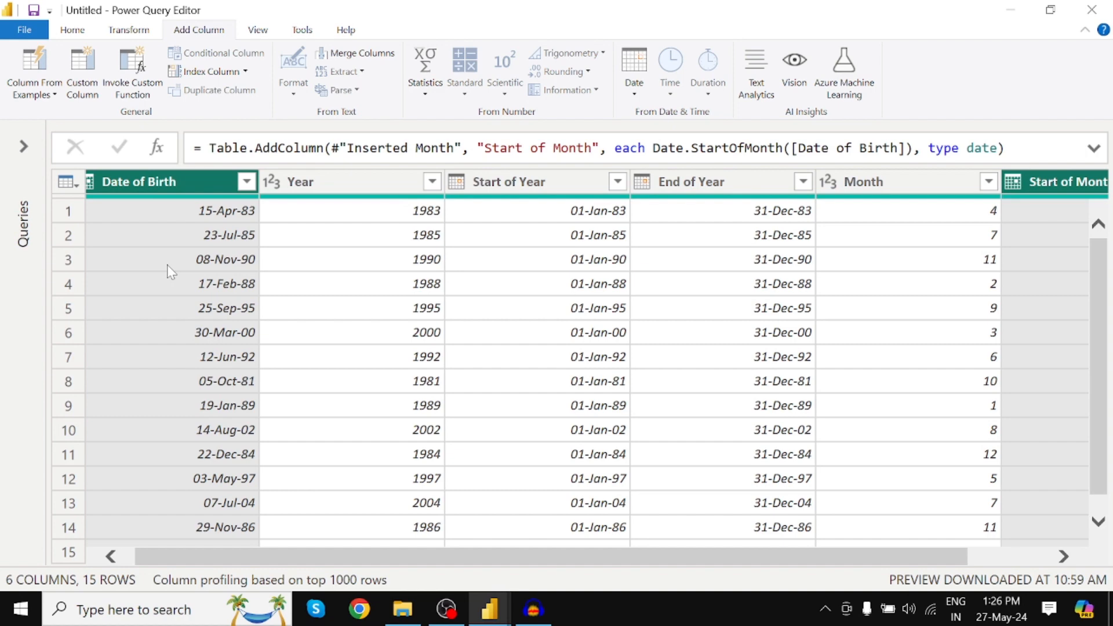
{"action": "left_click", "coordinate": [173, 188]}
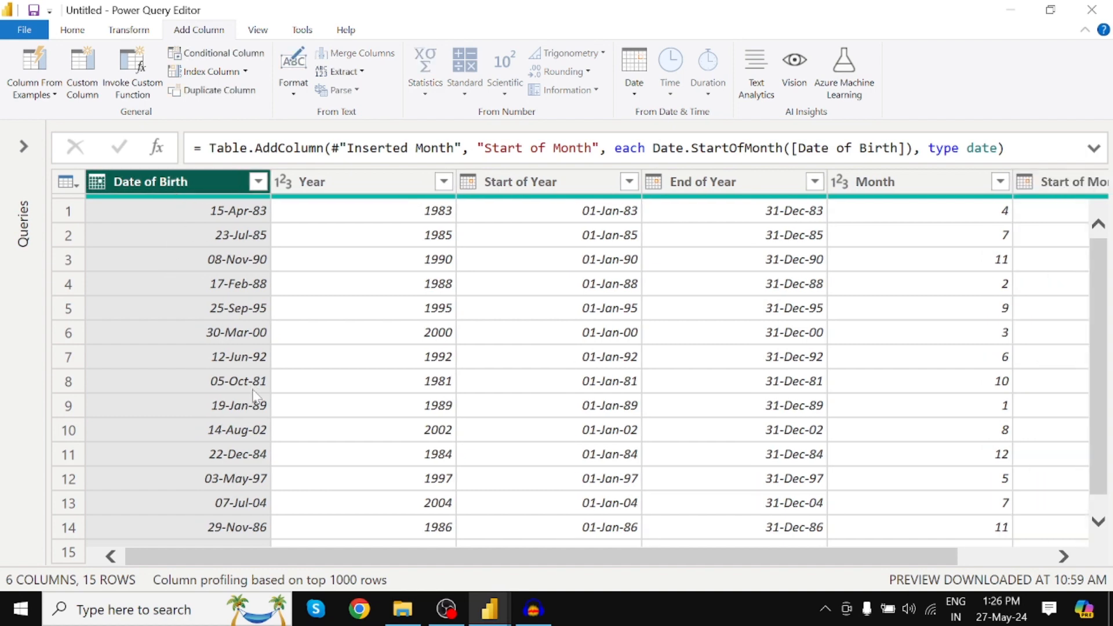
{"action": "left_click_drag", "start_coordinate": [278, 552], "coordinate": [472, 572]}
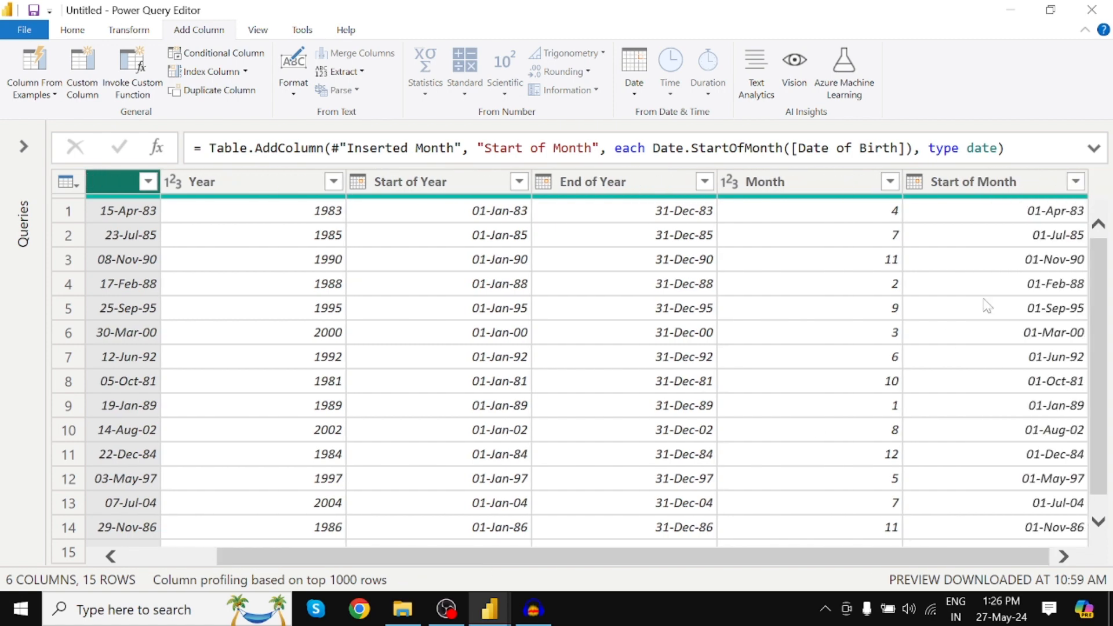
{"action": "left_click", "coordinate": [975, 187]}
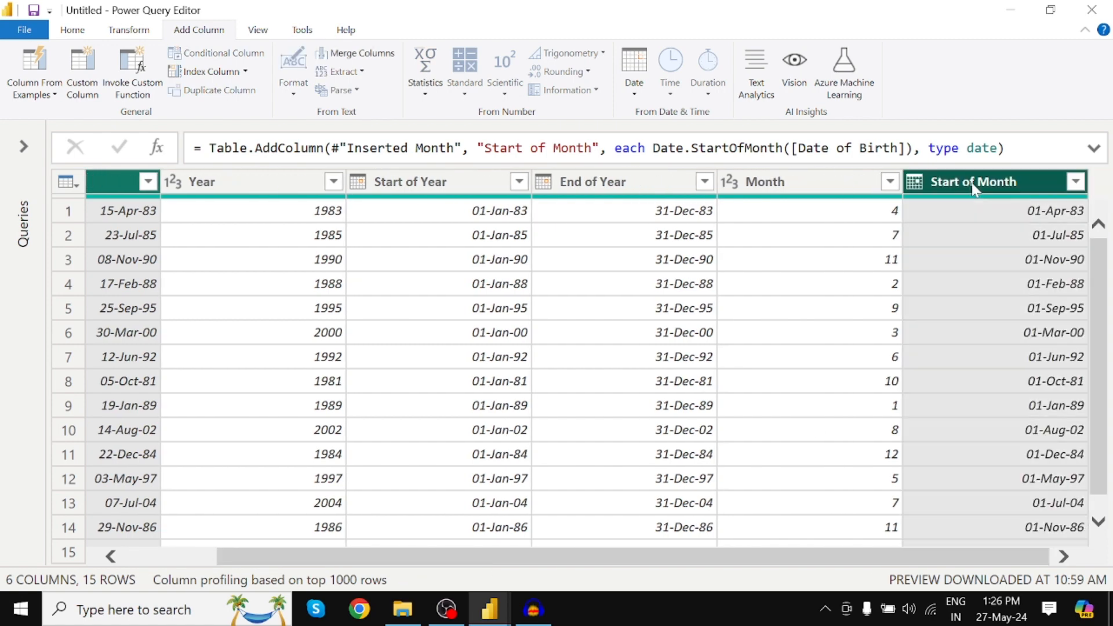
{"action": "right_click", "coordinate": [976, 187]}
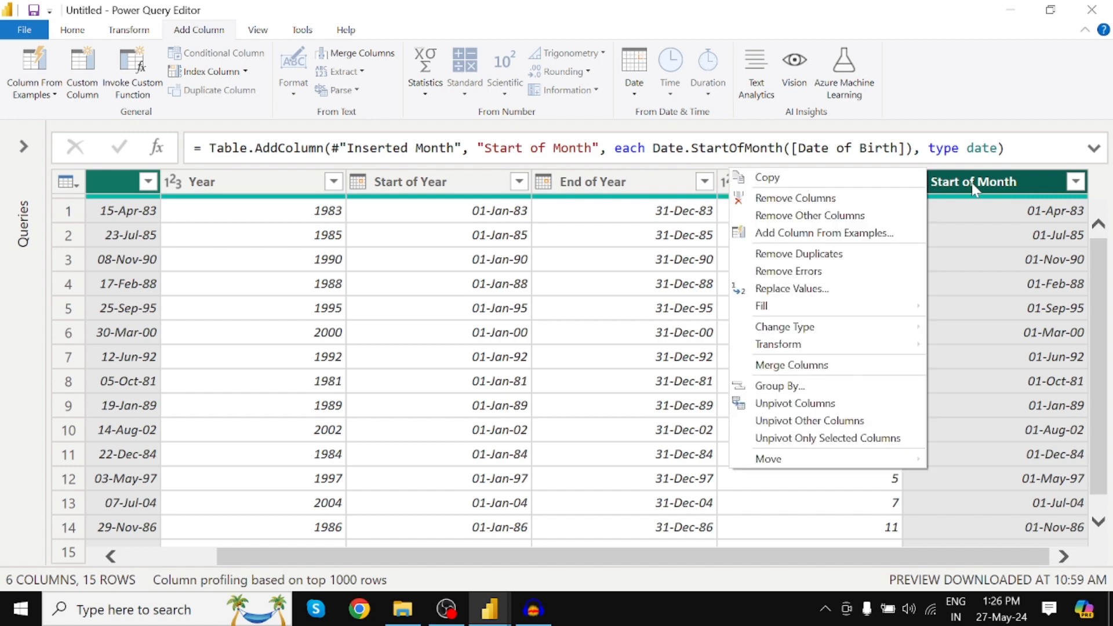
{"action": "left_click", "coordinate": [816, 216]}
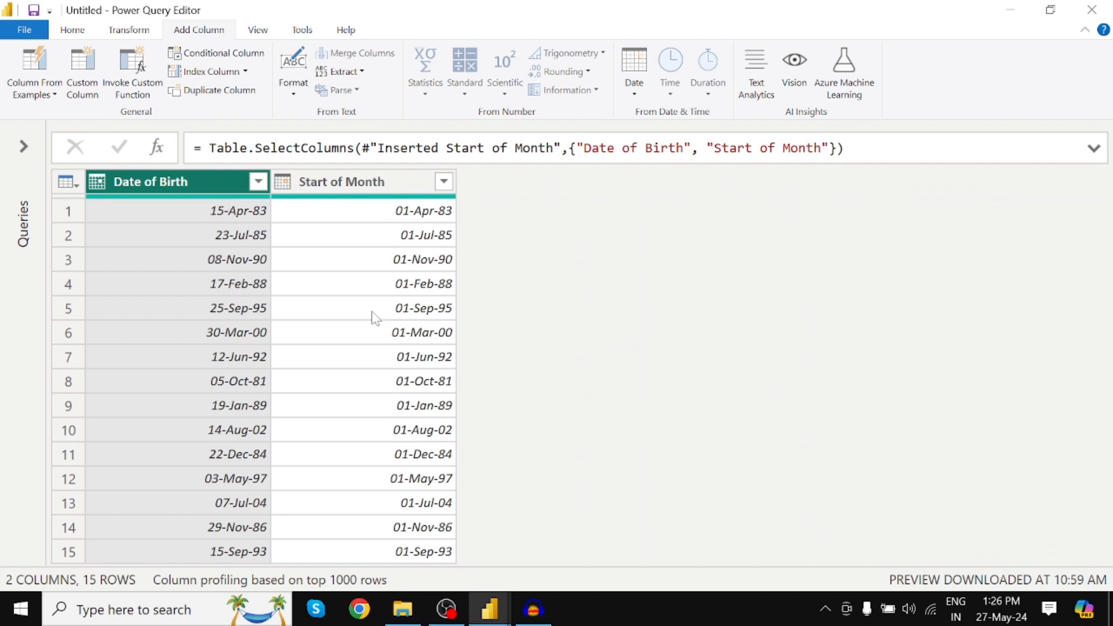
Add an End of Month column calculated from the Date of Birth column.
{"action": "left_click", "coordinate": [350, 182]}
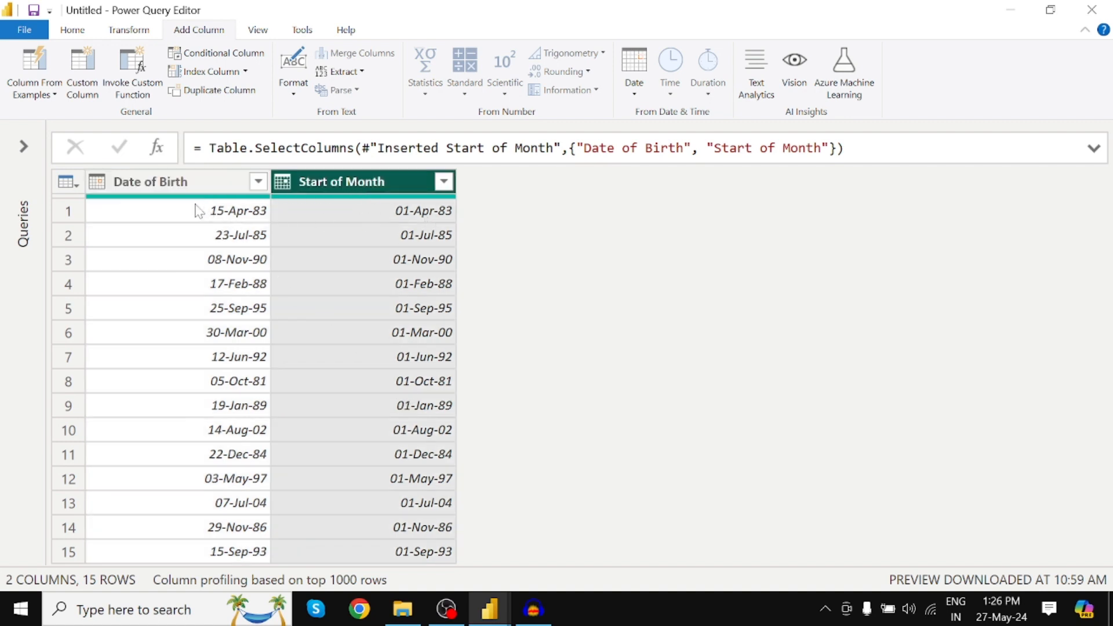
{"action": "left_click", "coordinate": [169, 185]}
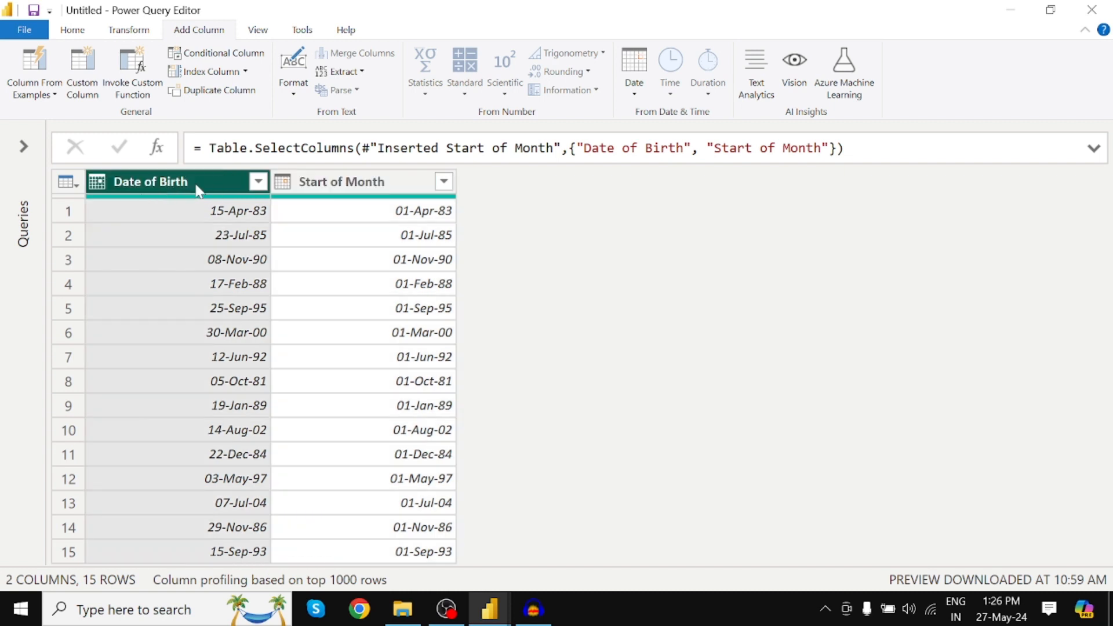
{"action": "left_click", "coordinate": [634, 93]}
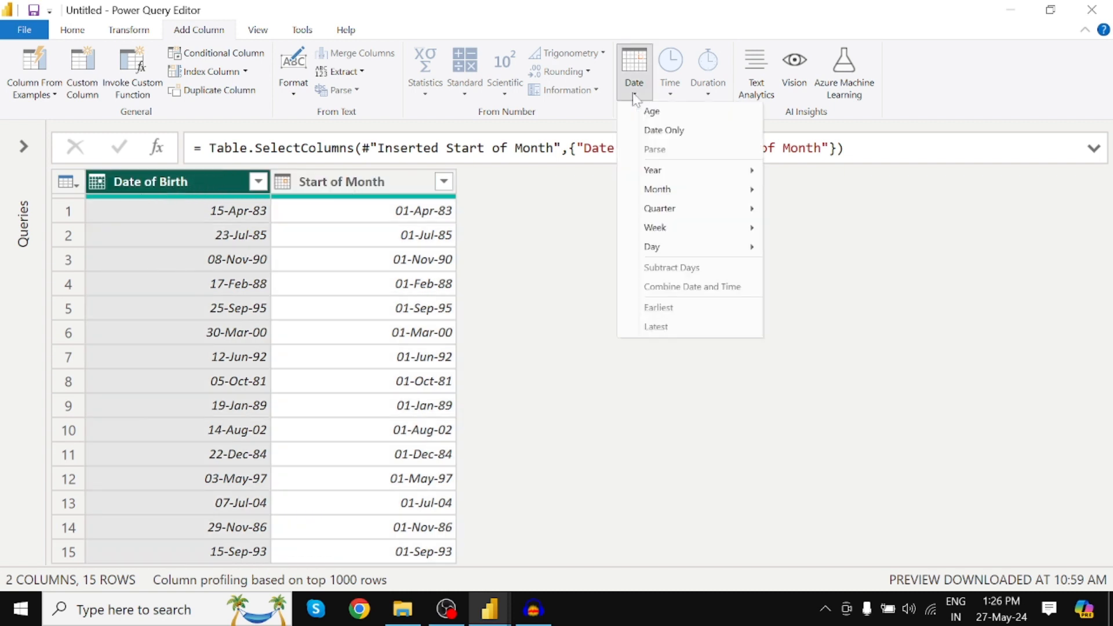
{"action": "mouse_move", "coordinate": [668, 196]}
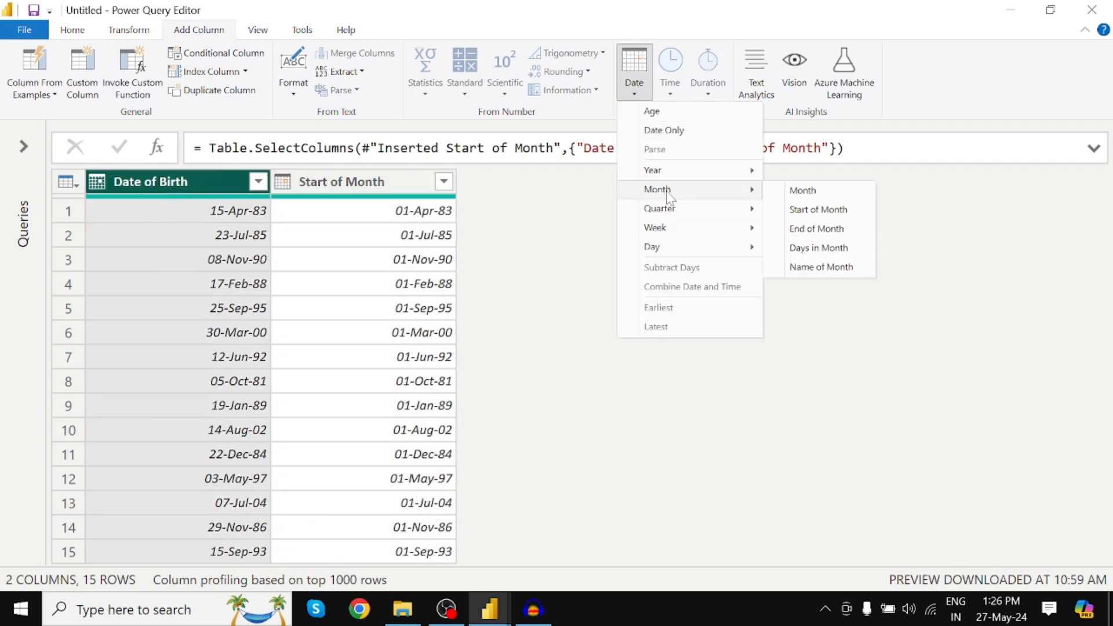
{"action": "left_click", "coordinate": [818, 229]}
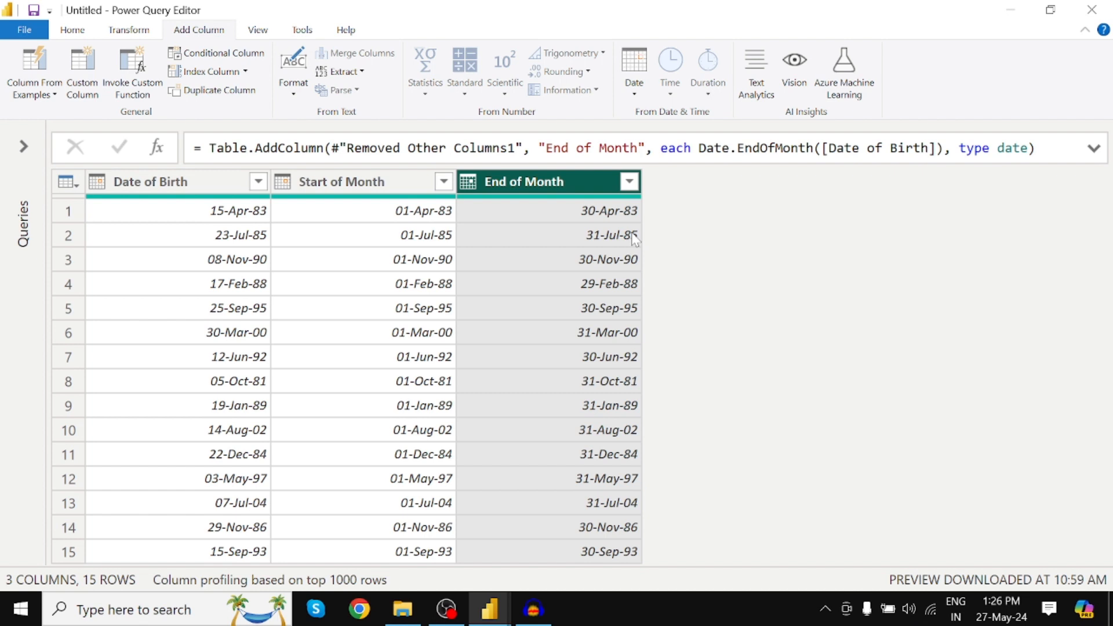
Add a Days in Month column calculated from the Date of Birth column.
{"action": "left_click", "coordinate": [174, 182]}
{"action": "left_click", "coordinate": [634, 94]}
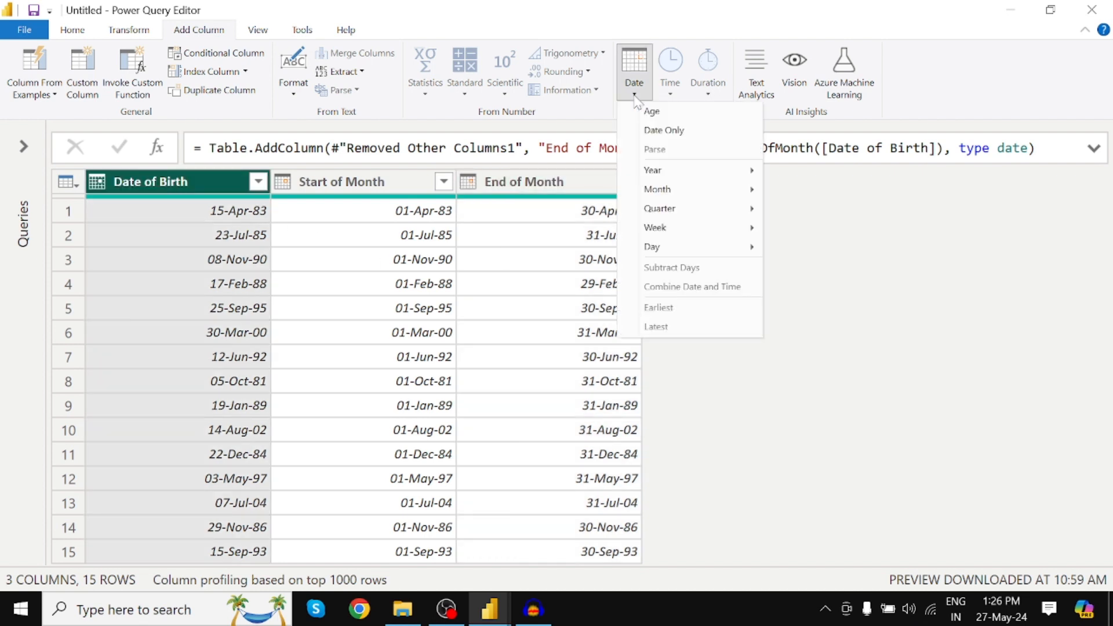
{"action": "mouse_move", "coordinate": [668, 197]}
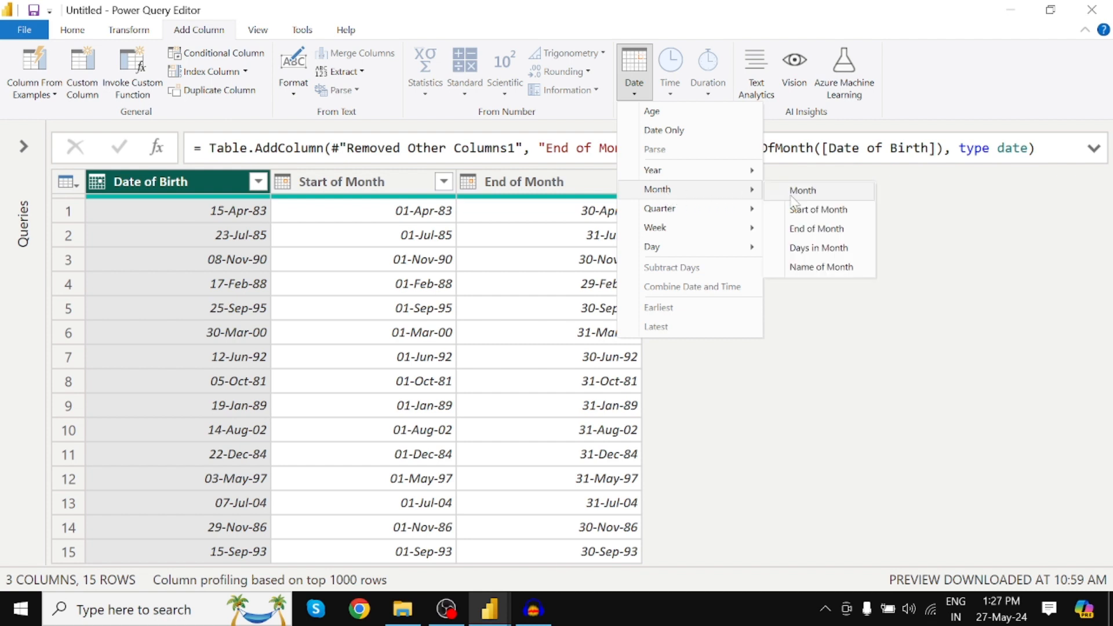
{"action": "left_click", "coordinate": [813, 249]}
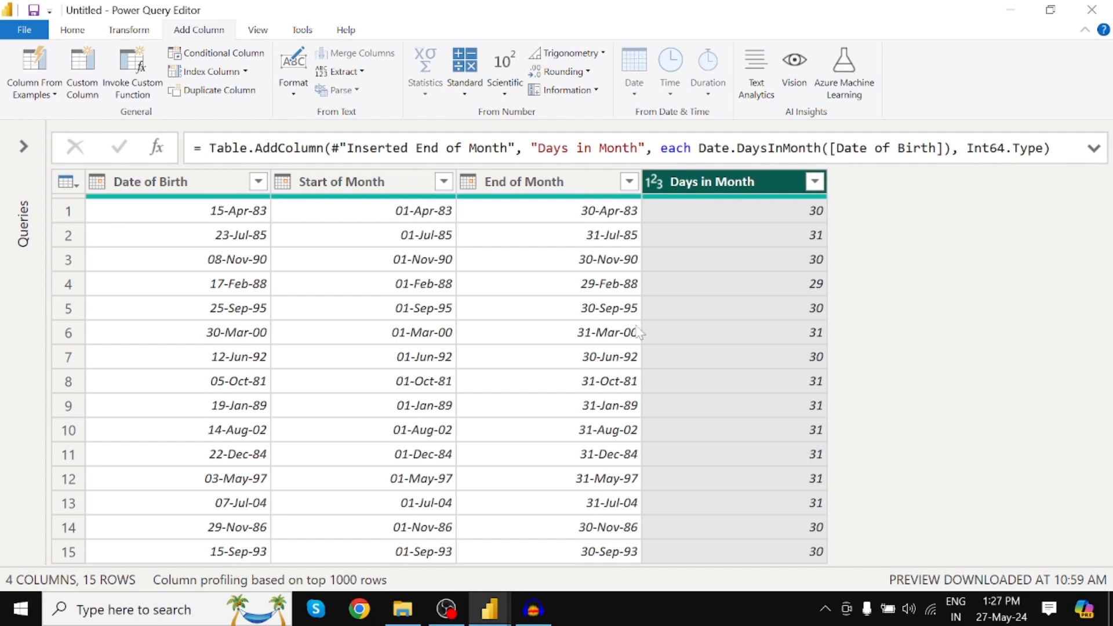
Add a column with the name of the month taken from the Date of Birth column.
{"action": "left_click", "coordinate": [181, 196]}
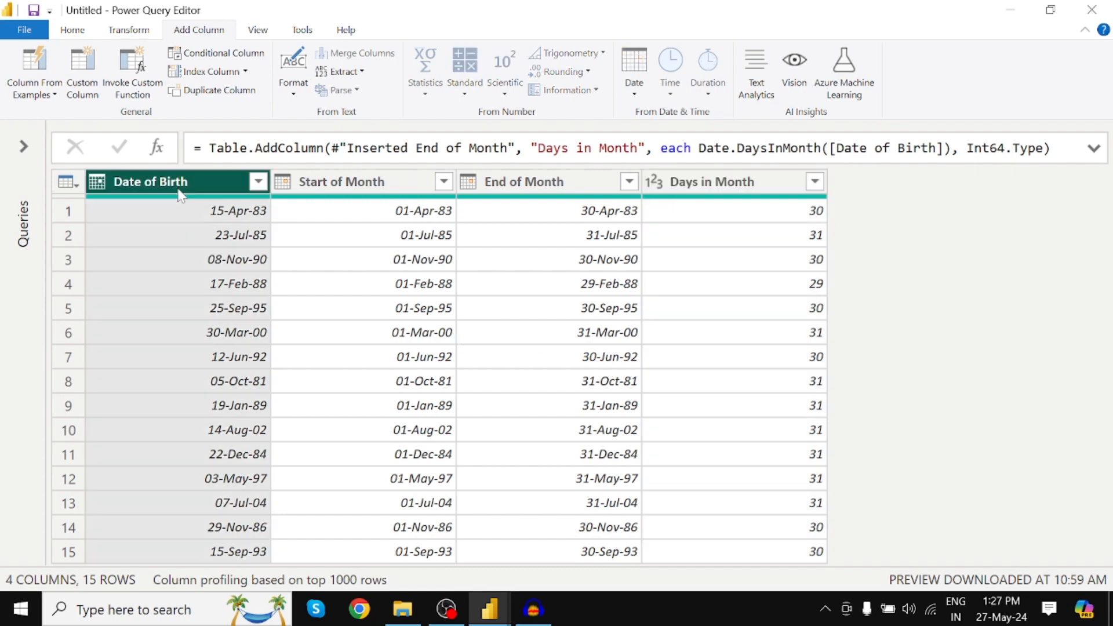
{"action": "left_click", "coordinate": [642, 97]}
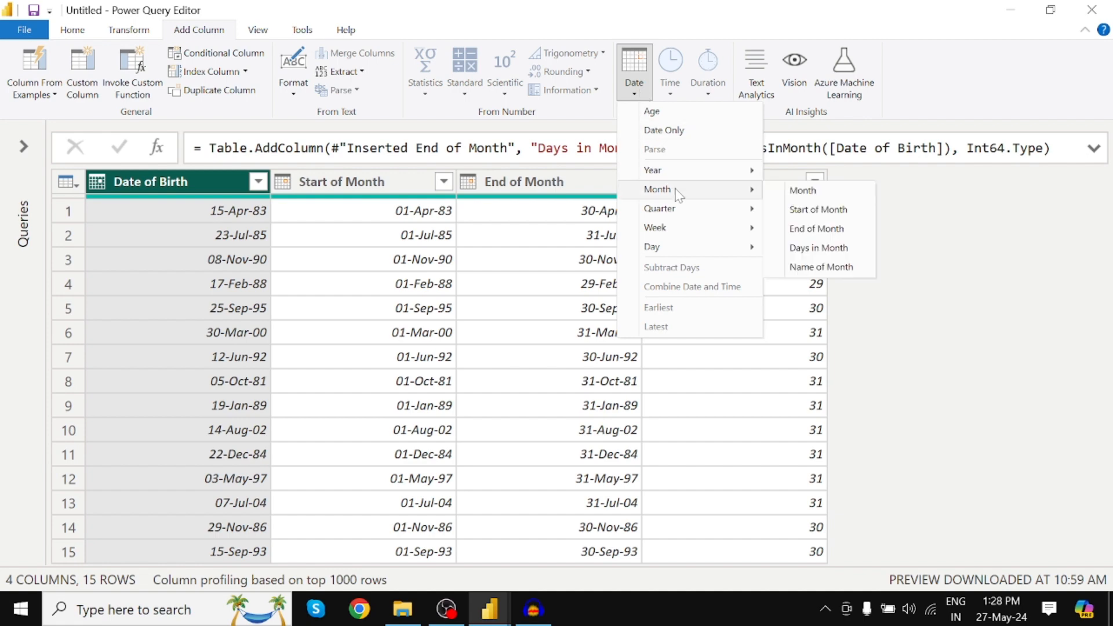
{"action": "left_click", "coordinate": [832, 270]}
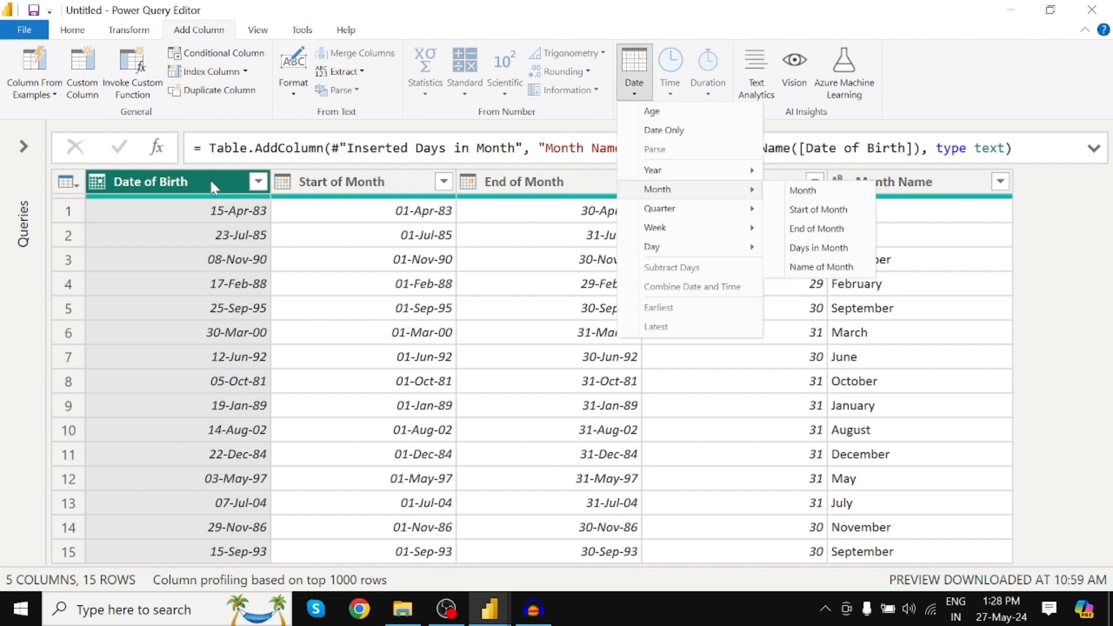
Add a Month column with the month number of each Date of Birth alongside the month names.
{"action": "left_click", "coordinate": [179, 180]}
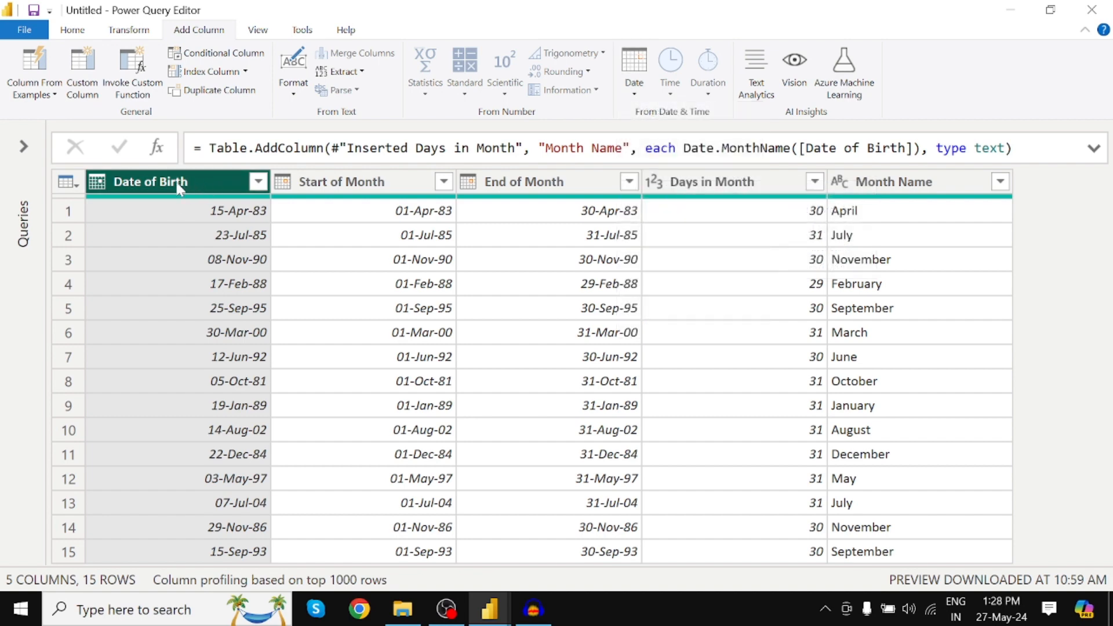
{"action": "left_click", "coordinate": [635, 92]}
{"action": "mouse_move", "coordinate": [672, 188]}
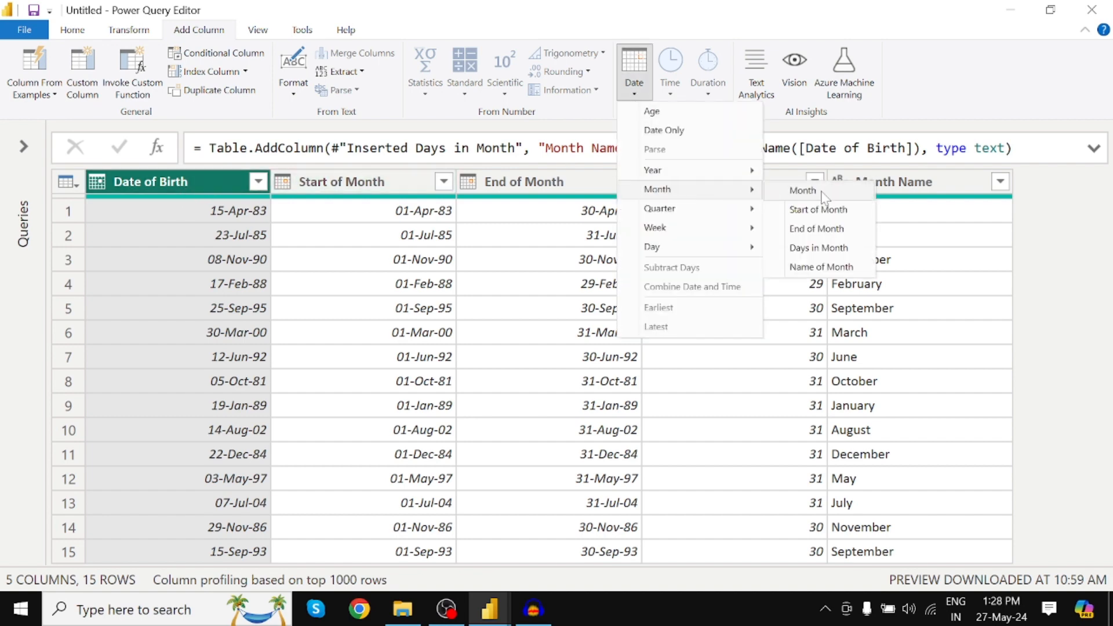
{"action": "left_click", "coordinate": [808, 191]}
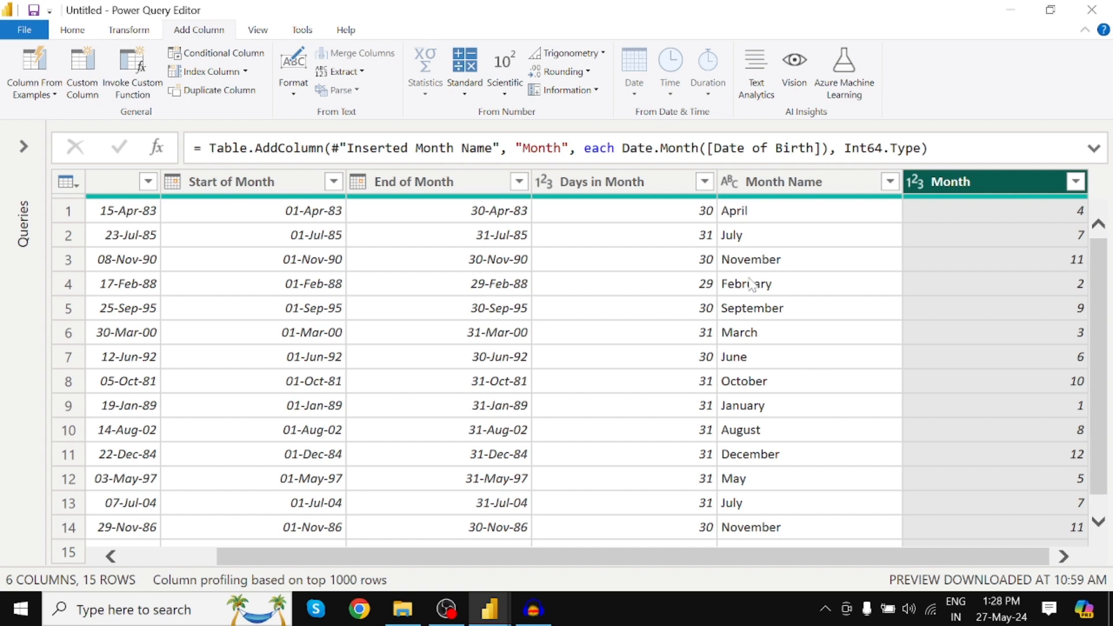
Remove all columns other than Date of Birth from the table.
{"action": "left_click", "coordinate": [116, 182]}
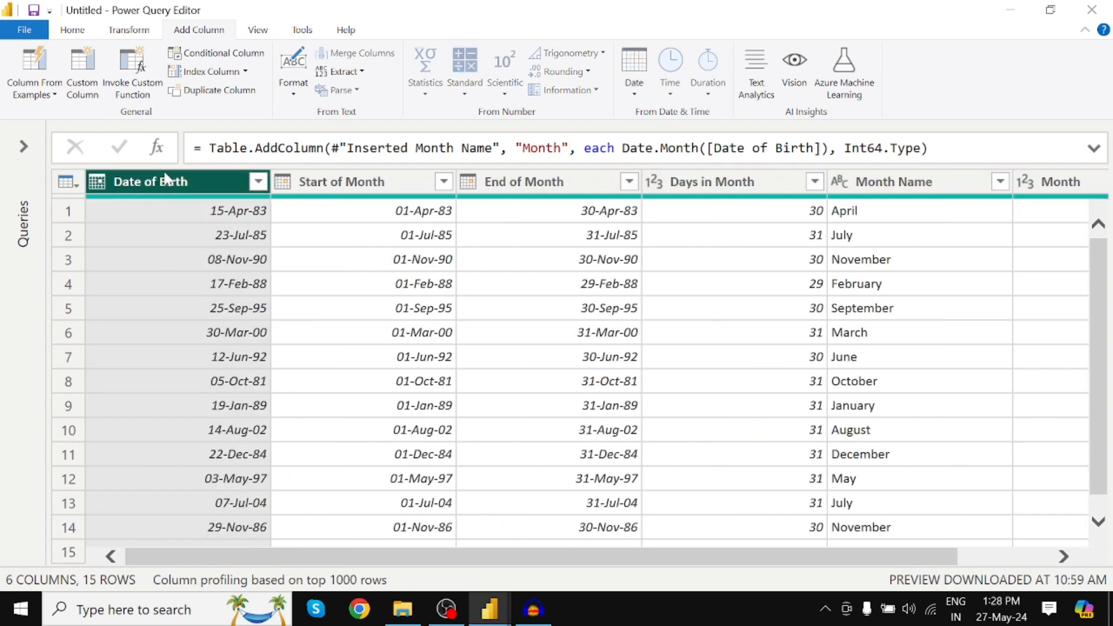
{"action": "right_click", "coordinate": [194, 182]}
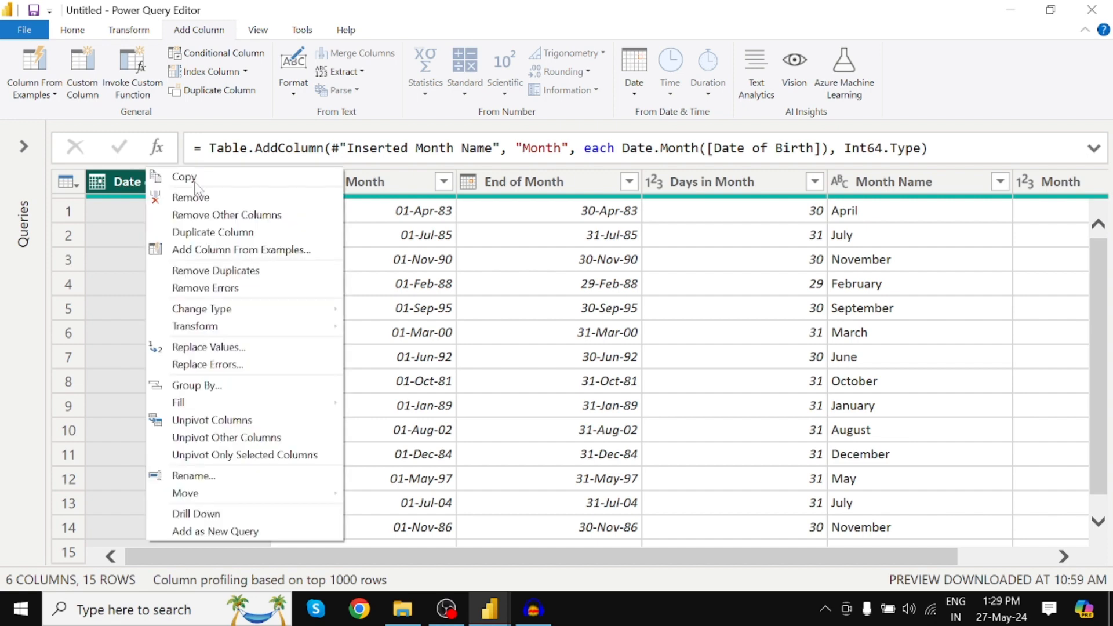
{"action": "left_click", "coordinate": [214, 220]}
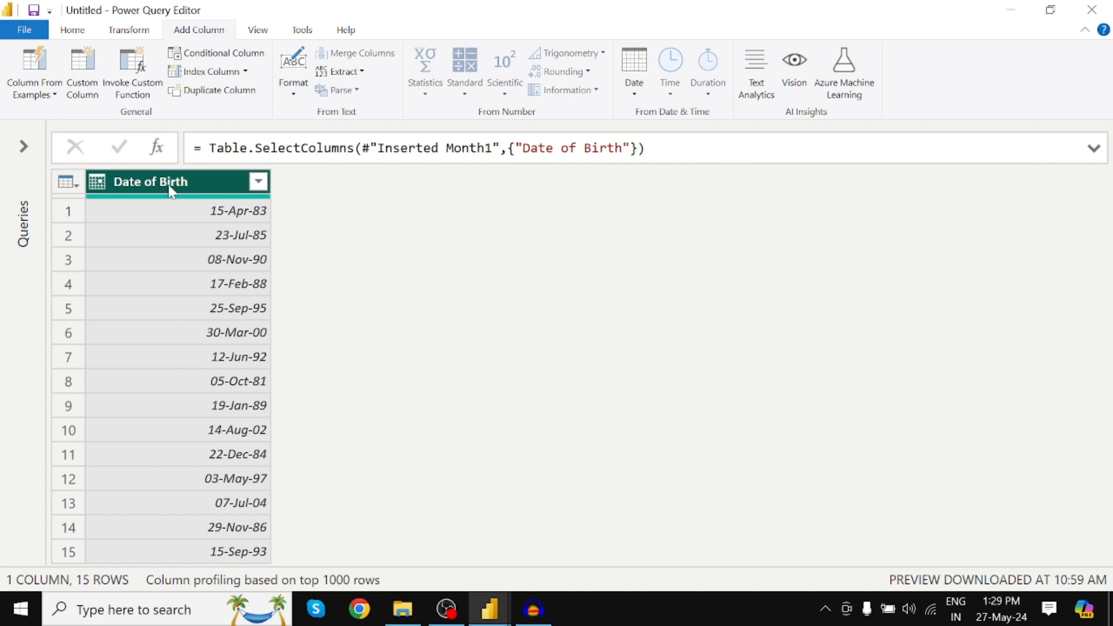
Add a Quarter of Year column calculated from the Date of Birth column.
{"action": "left_click", "coordinate": [628, 97]}
{"action": "mouse_move", "coordinate": [678, 211]}
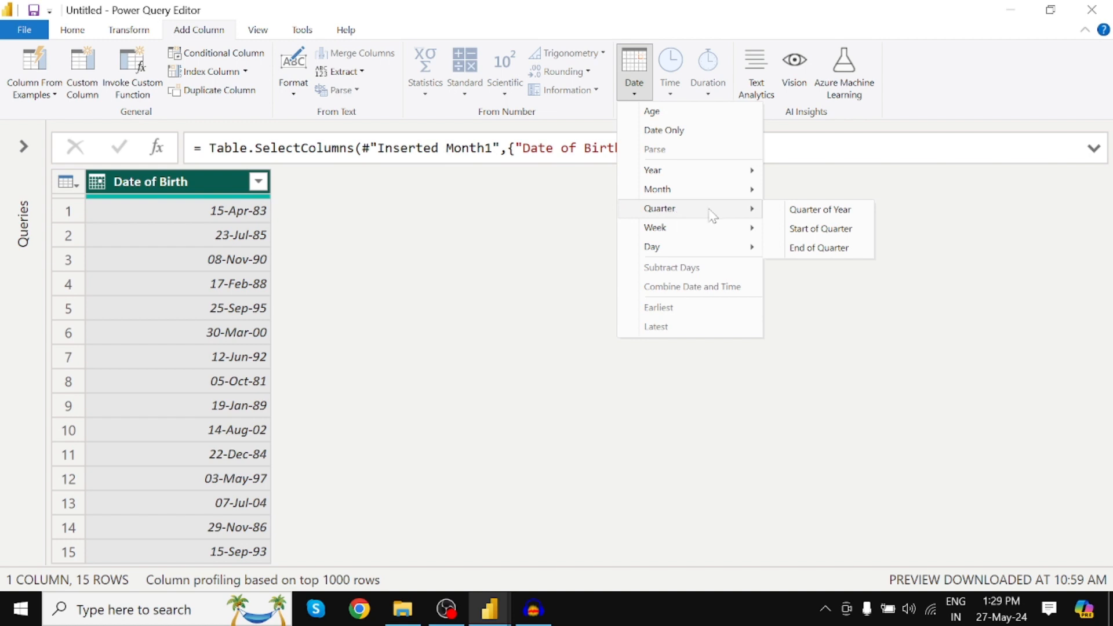
{"action": "left_click", "coordinate": [832, 209]}
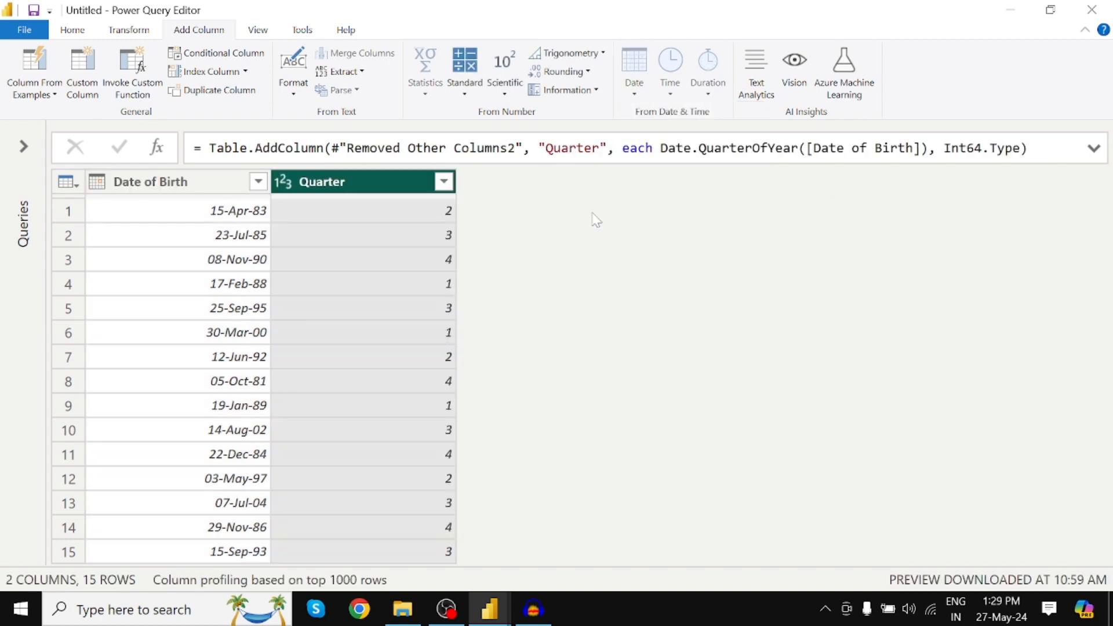
Add a Start of Quarter column calculated from the Date of Birth column.
{"action": "left_click", "coordinate": [199, 182]}
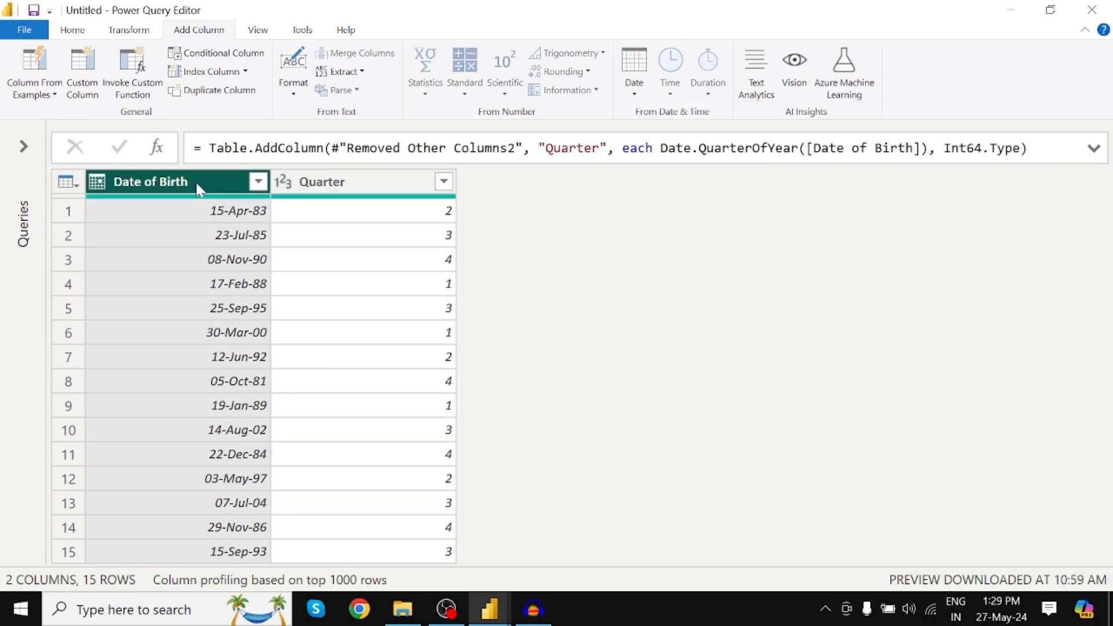
{"action": "left_click", "coordinate": [636, 98]}
{"action": "mouse_move", "coordinate": [684, 210]}
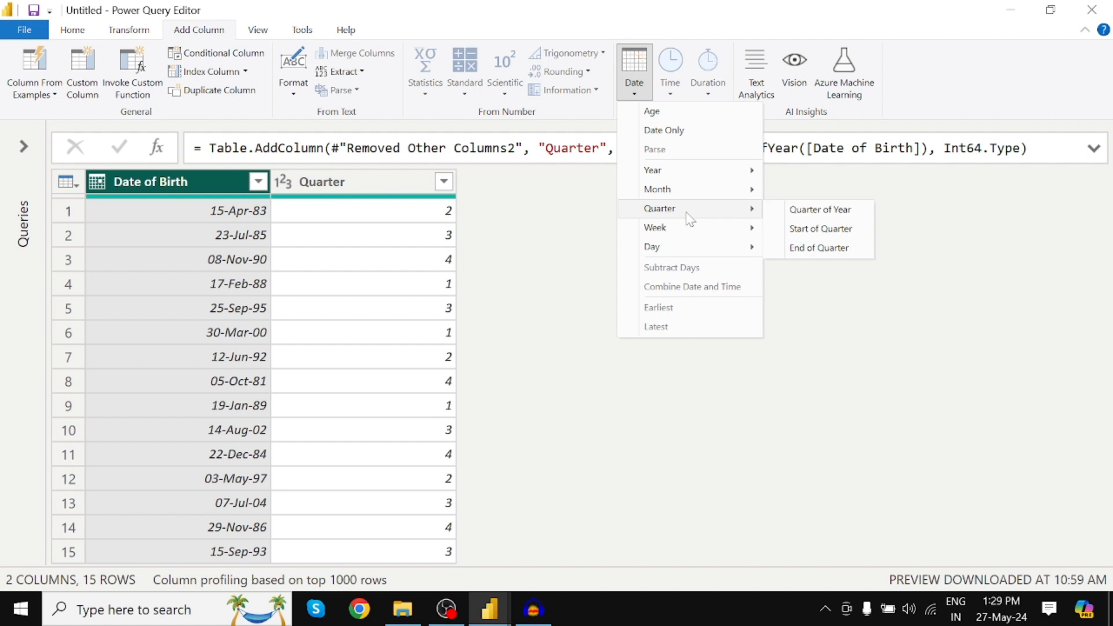
{"action": "left_click", "coordinate": [820, 231]}
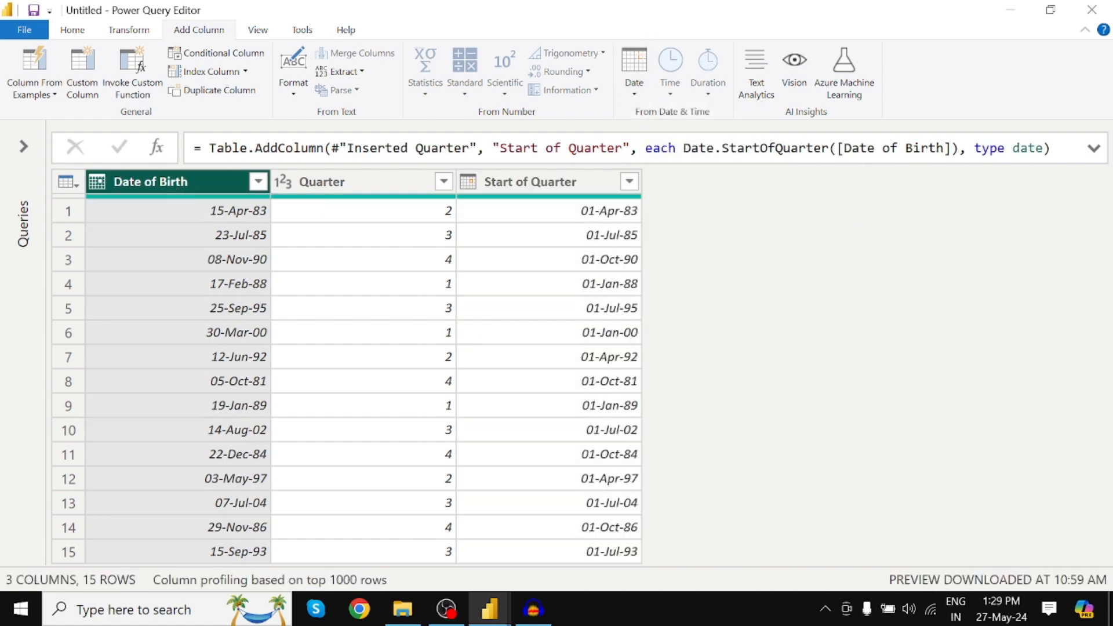
Add an End of Quarter column calculated from the Date of Birth column.
{"action": "left_click", "coordinate": [633, 86]}
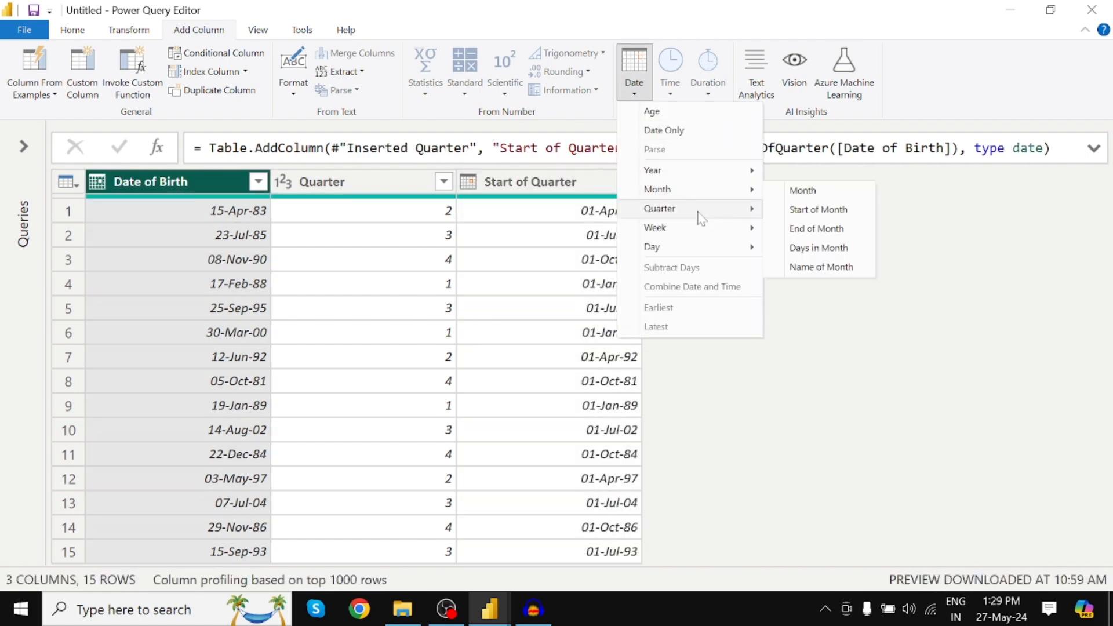
{"action": "mouse_move", "coordinate": [713, 208]}
{"action": "left_click", "coordinate": [817, 250]}
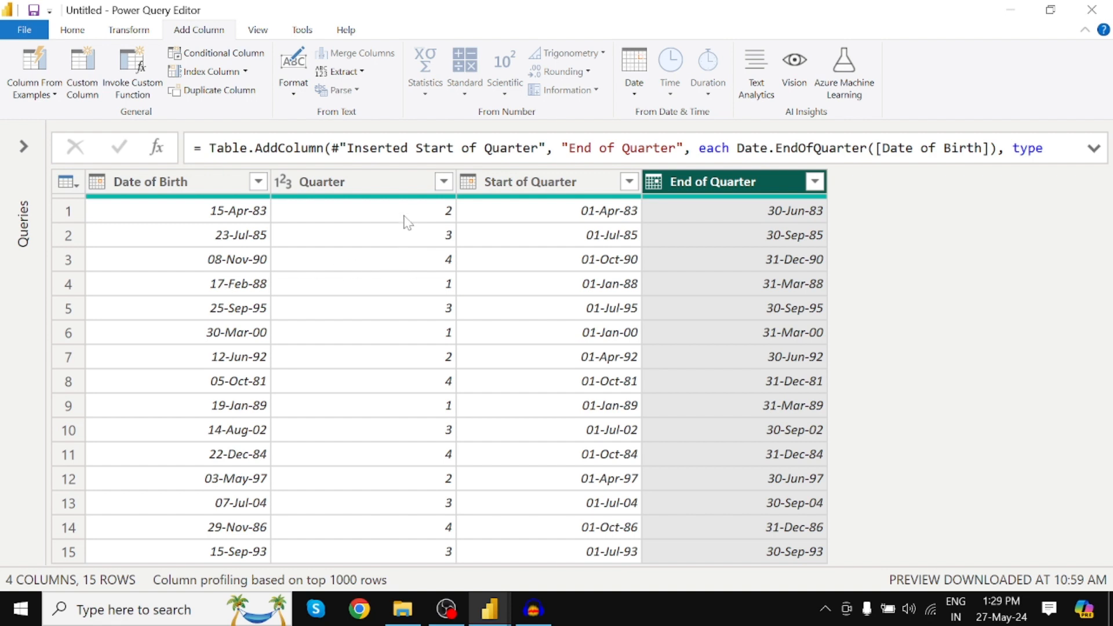
{"action": "left_click", "coordinate": [396, 451]}
{"action": "left_click", "coordinate": [184, 182]}
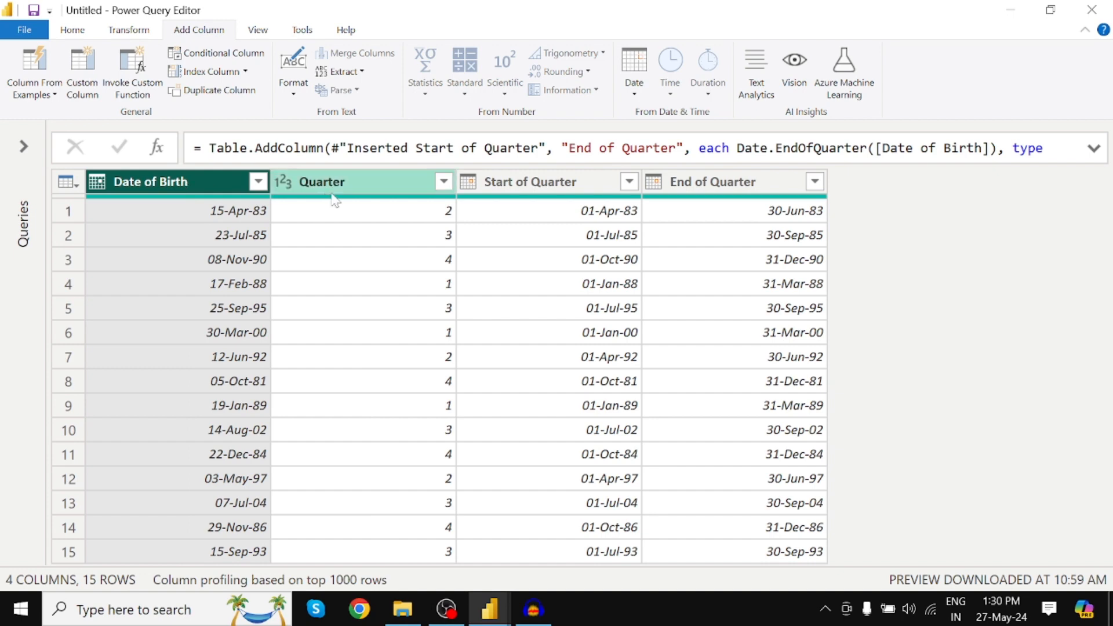
{"action": "left_click", "coordinate": [530, 183]}
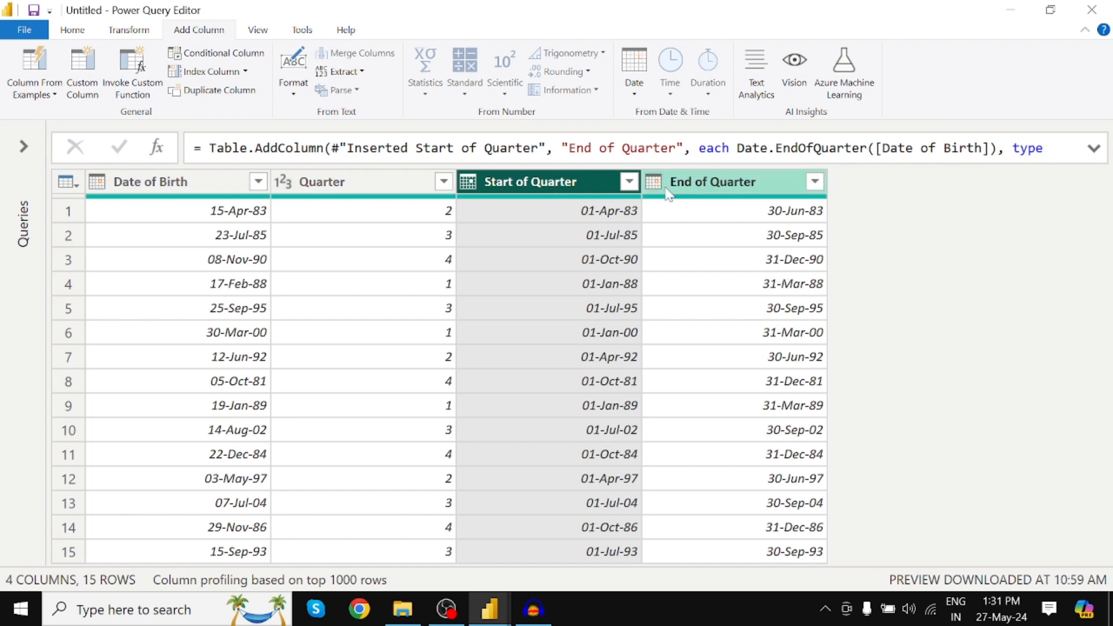
Remove the quarter columns from the table, keeping only the Date of Birth column.
{"action": "left_click", "coordinate": [180, 184]}
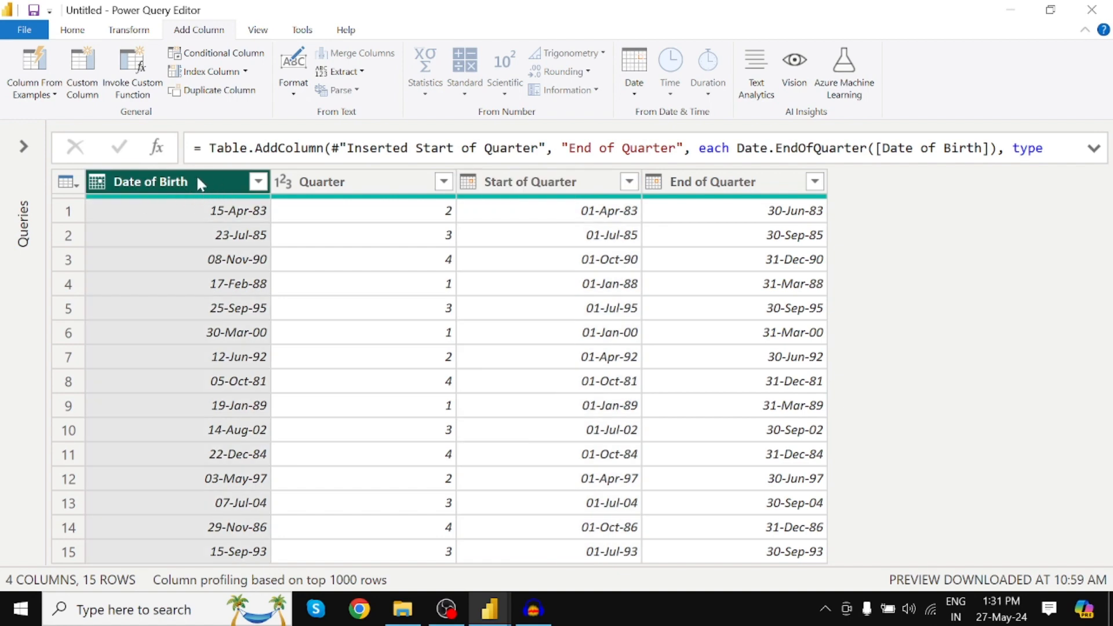
{"action": "right_click", "coordinate": [185, 184]}
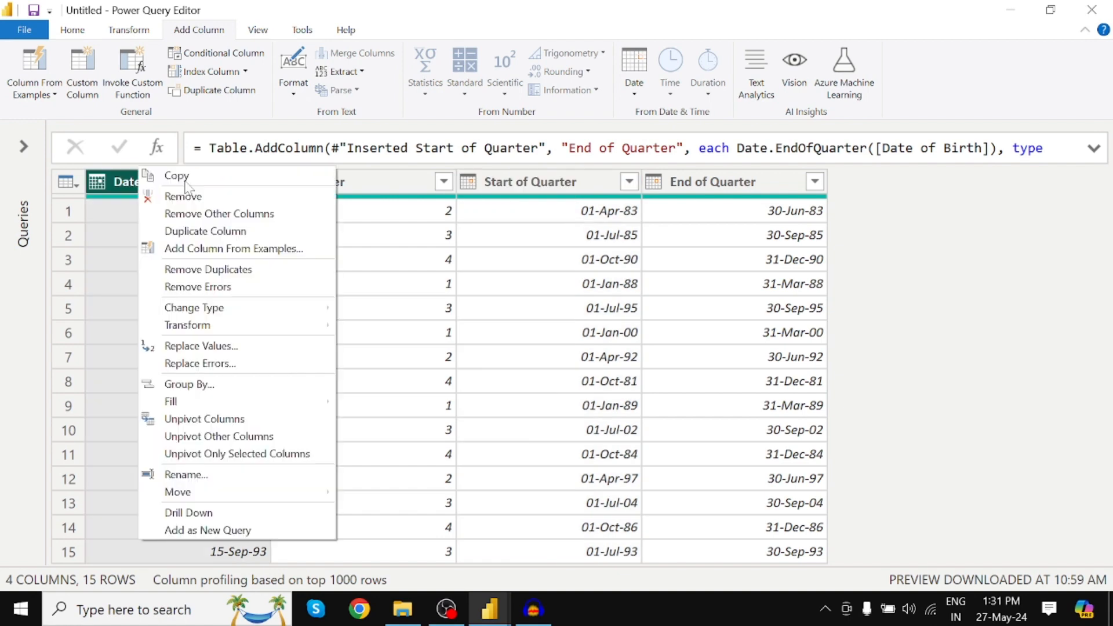
{"action": "left_click", "coordinate": [208, 214]}
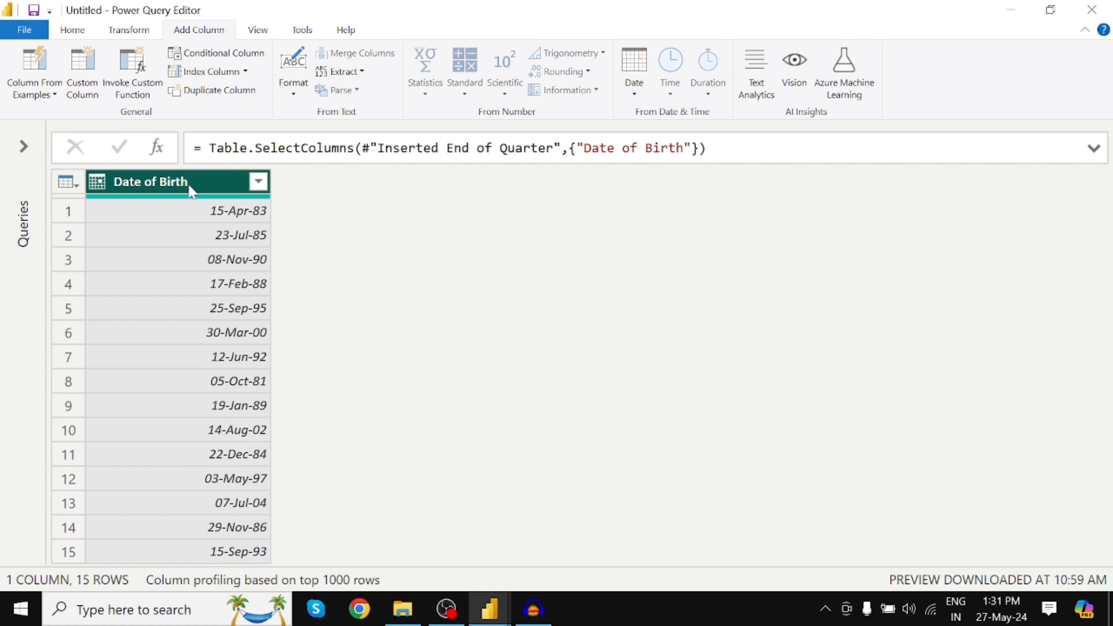
Add a Week of Year column calculated from the Date of Birth column.
{"action": "left_click", "coordinate": [634, 90]}
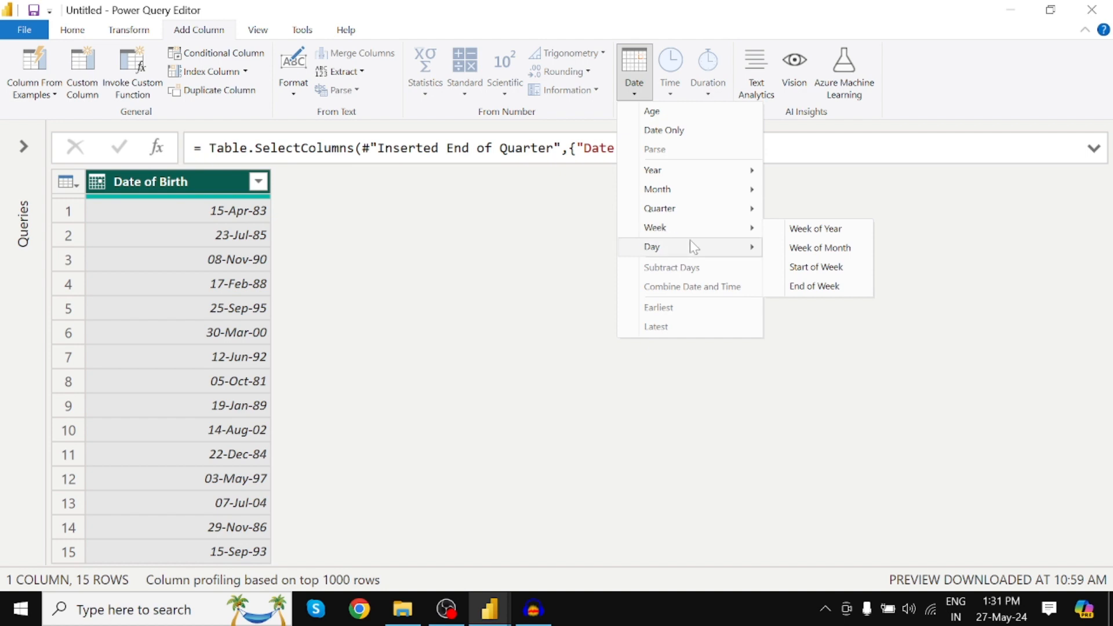
{"action": "mouse_move", "coordinate": [740, 230]}
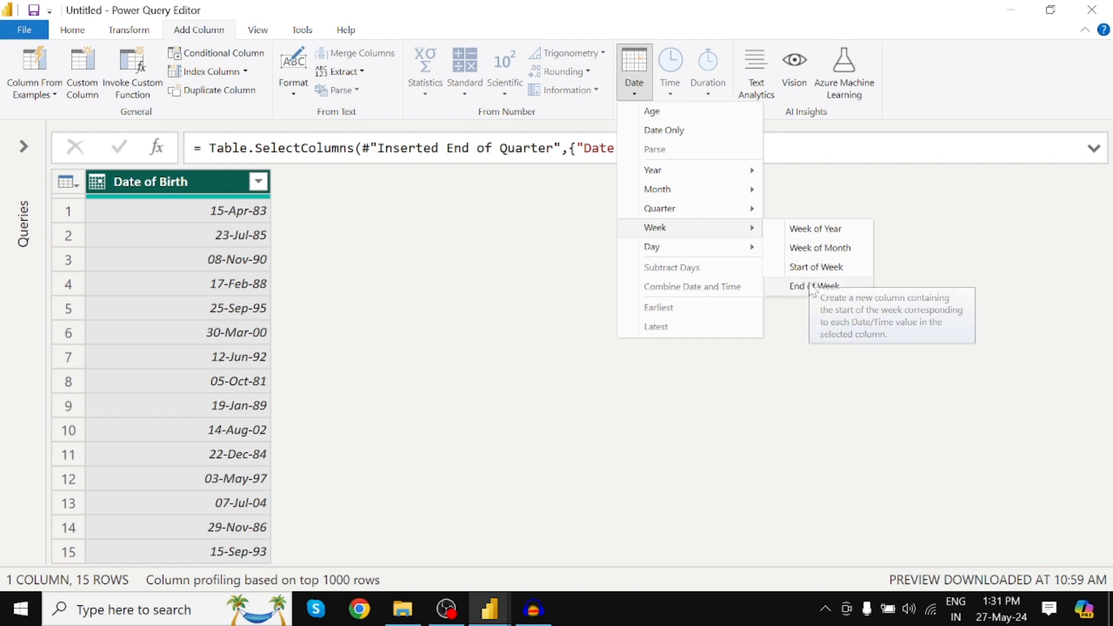
{"action": "left_click", "coordinate": [805, 228]}
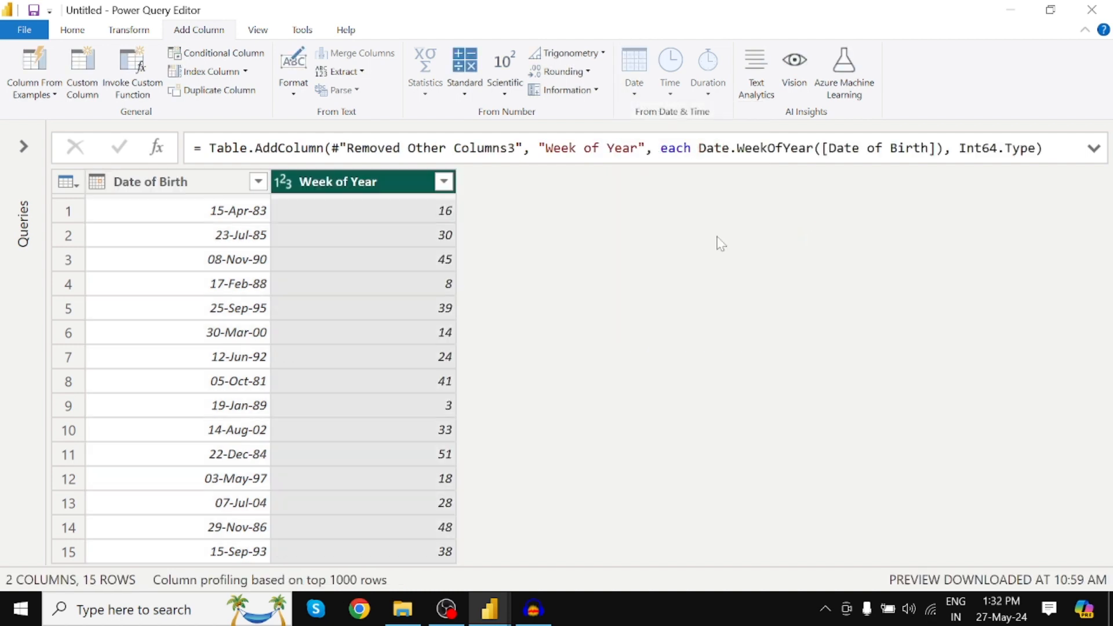
Add a Week of Month column calculated from the Date of Birth column.
{"action": "left_click", "coordinate": [202, 180]}
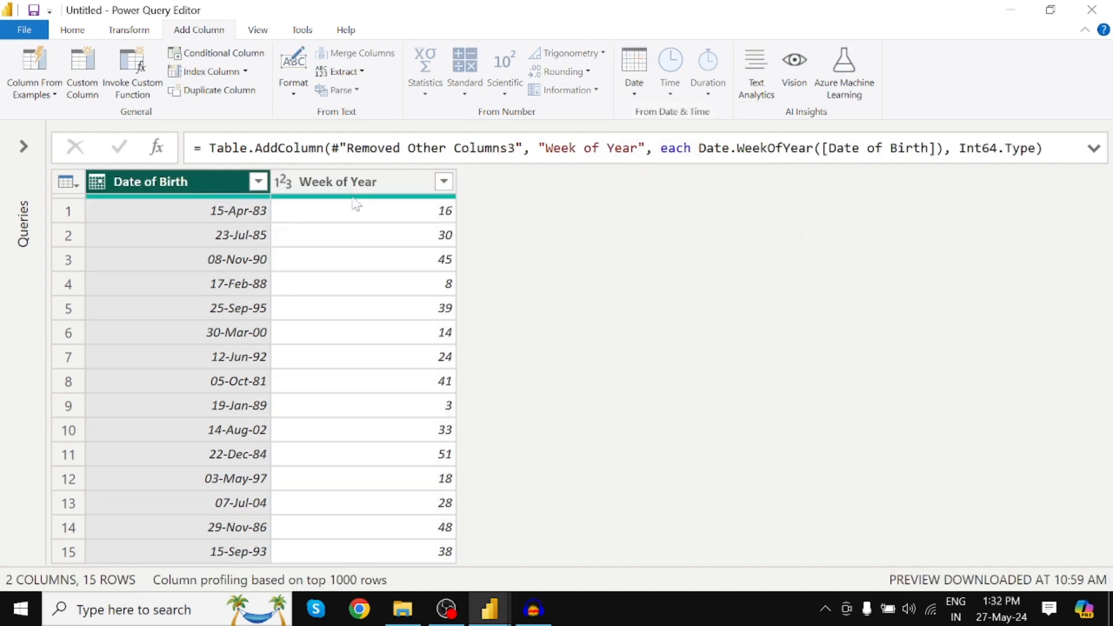
{"action": "left_click", "coordinate": [642, 100]}
{"action": "mouse_move", "coordinate": [680, 229]}
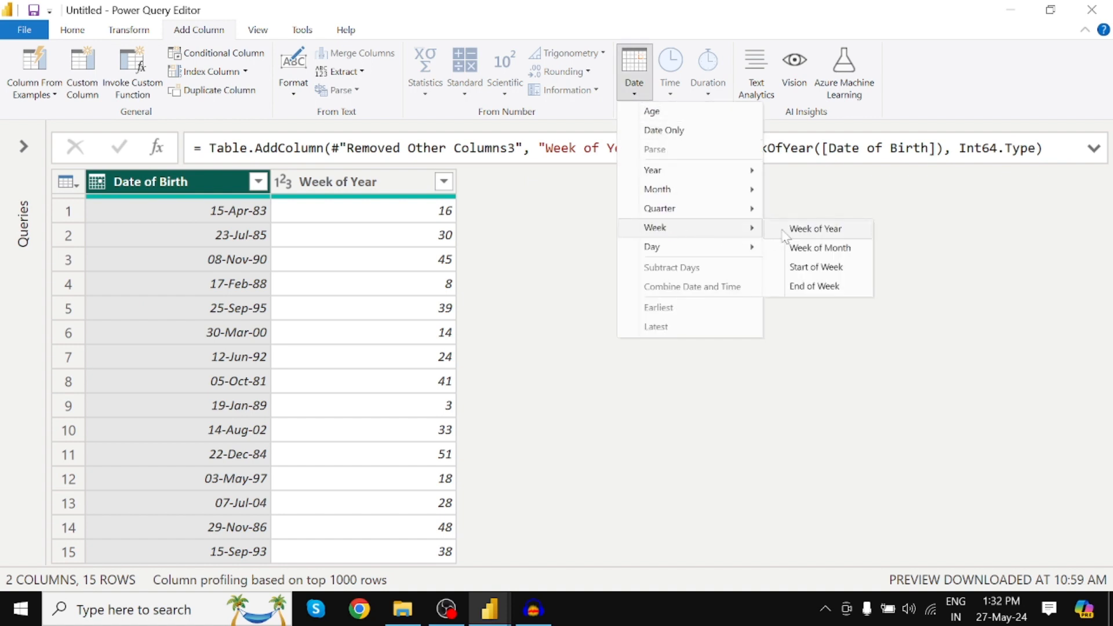
{"action": "left_click", "coordinate": [818, 248]}
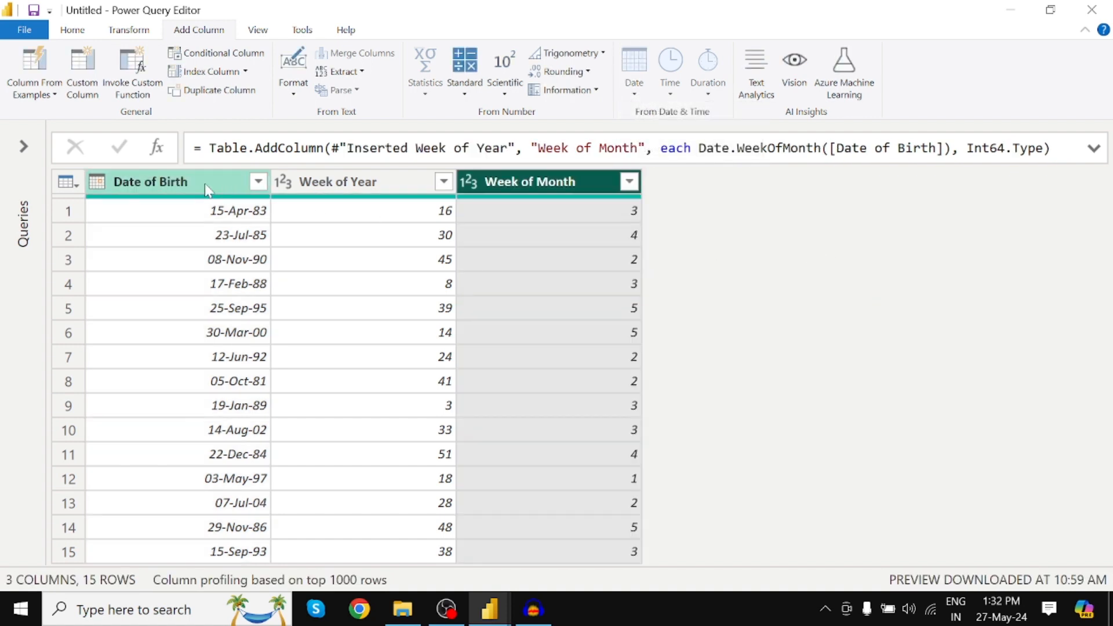
Add a Start of Week column calculated from the Date of Birth column.
{"action": "left_click", "coordinate": [208, 182]}
{"action": "left_click", "coordinate": [634, 92]}
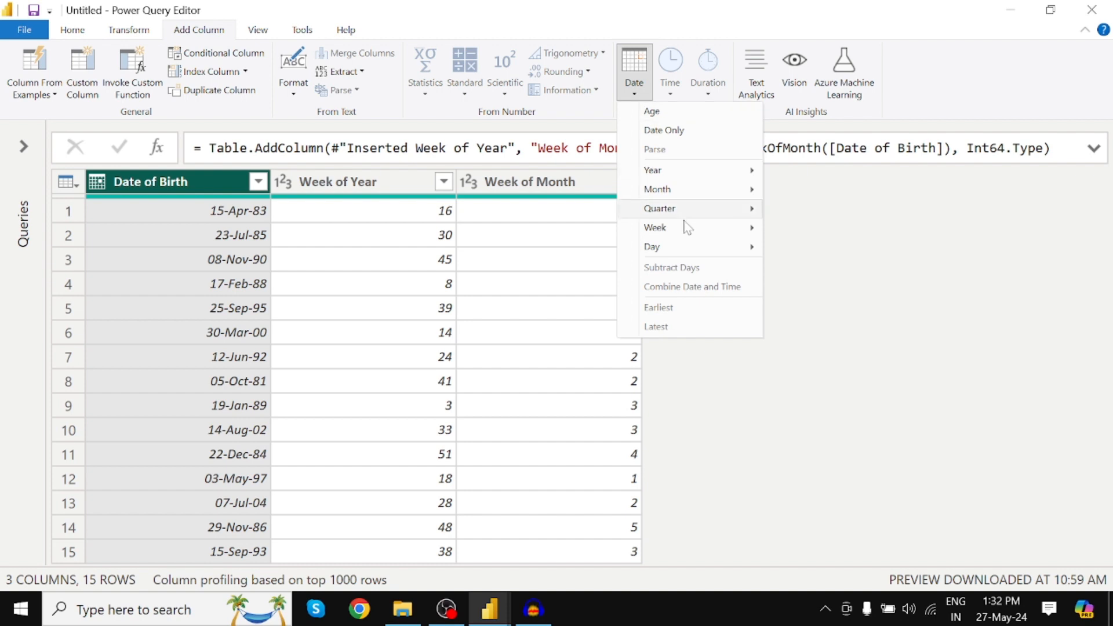
{"action": "mouse_move", "coordinate": [684, 228]}
{"action": "left_click", "coordinate": [801, 266]}
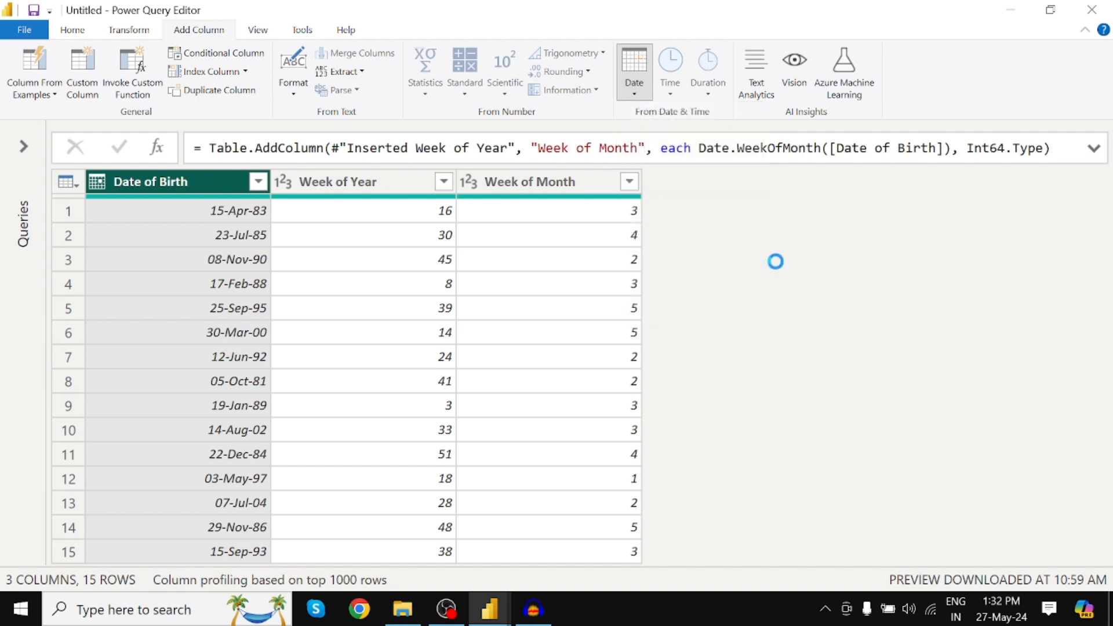
Add an End of Week column calculated from the Date of Birth column.
{"action": "left_click", "coordinate": [634, 81]}
{"action": "mouse_move", "coordinate": [691, 234]}
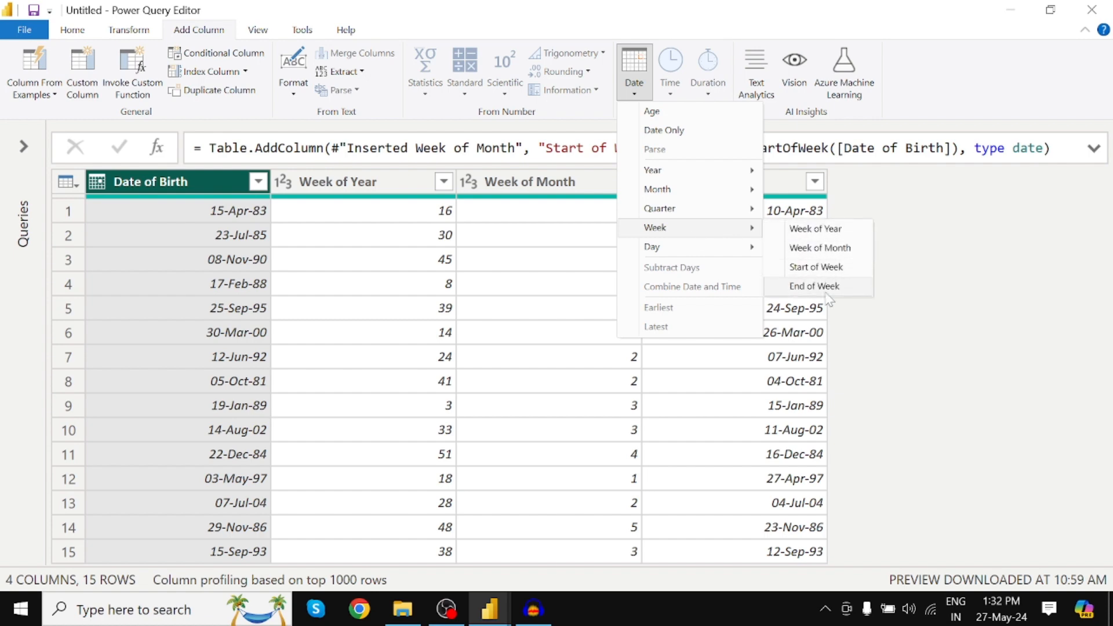
{"action": "left_click", "coordinate": [801, 287]}
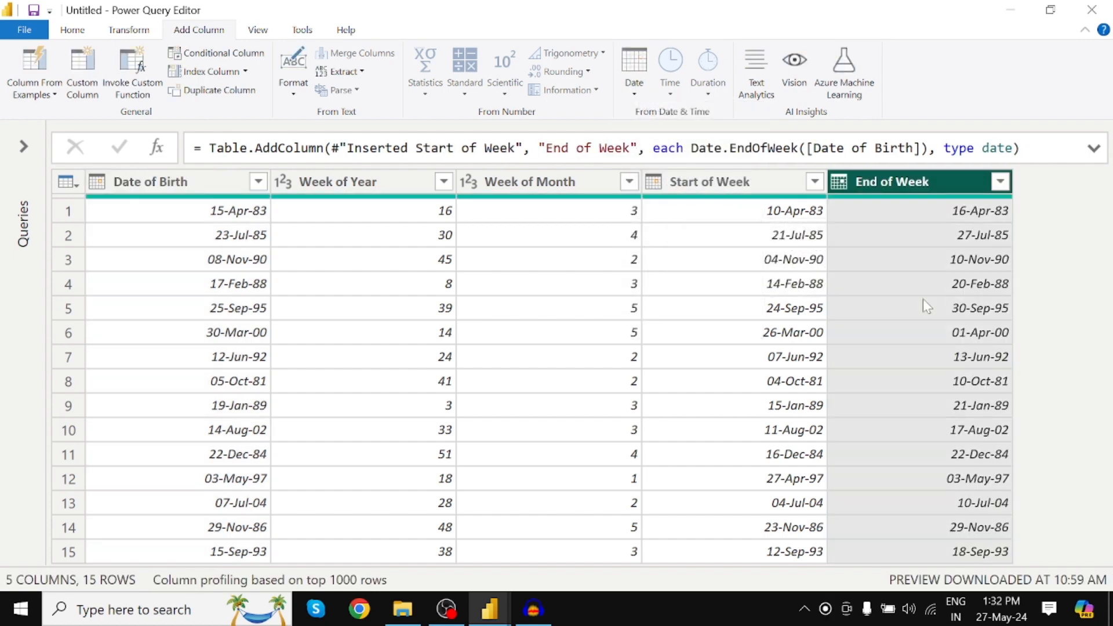
Look up April 1983 in the system calendar to check the first row's week start and end dates.
{"action": "left_click", "coordinate": [201, 182]}
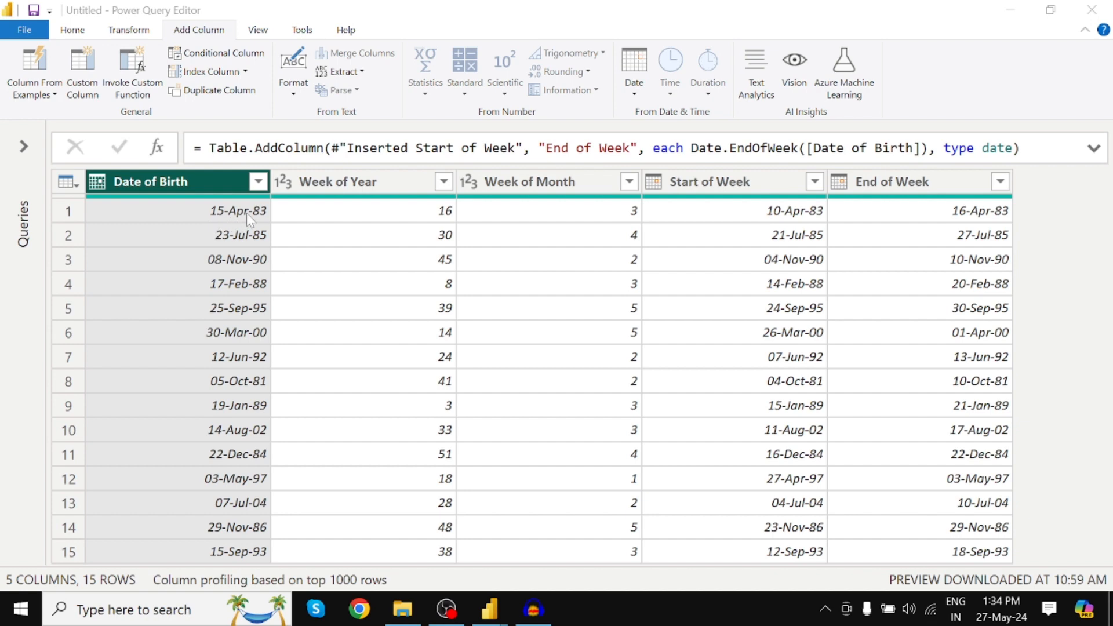
{"action": "left_click", "coordinate": [995, 615]}
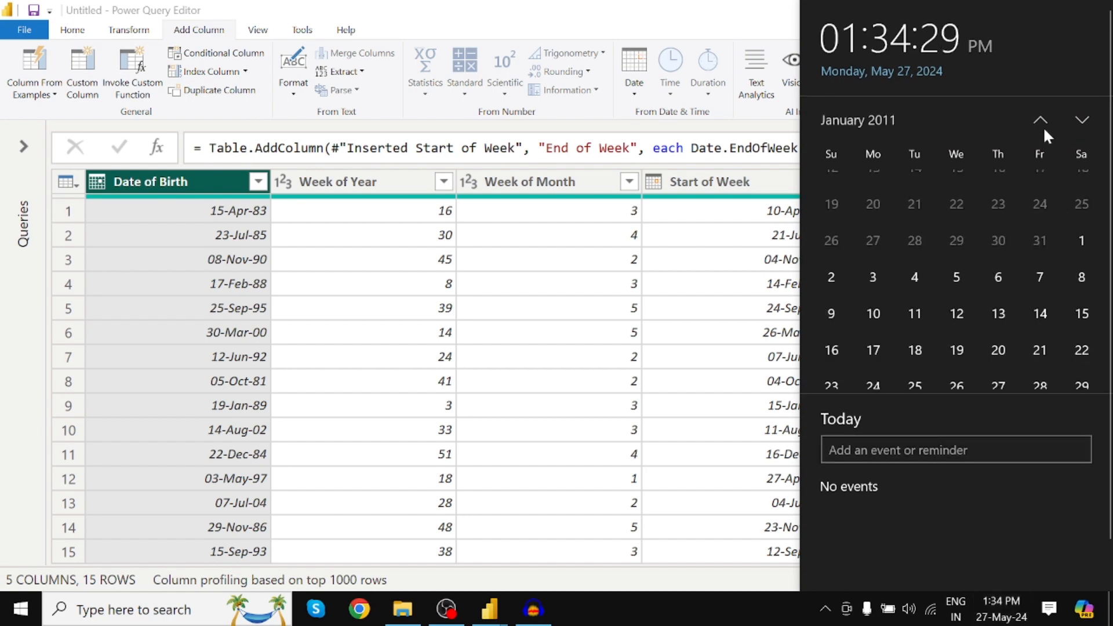
{"action": "left_click", "coordinate": [850, 121]}
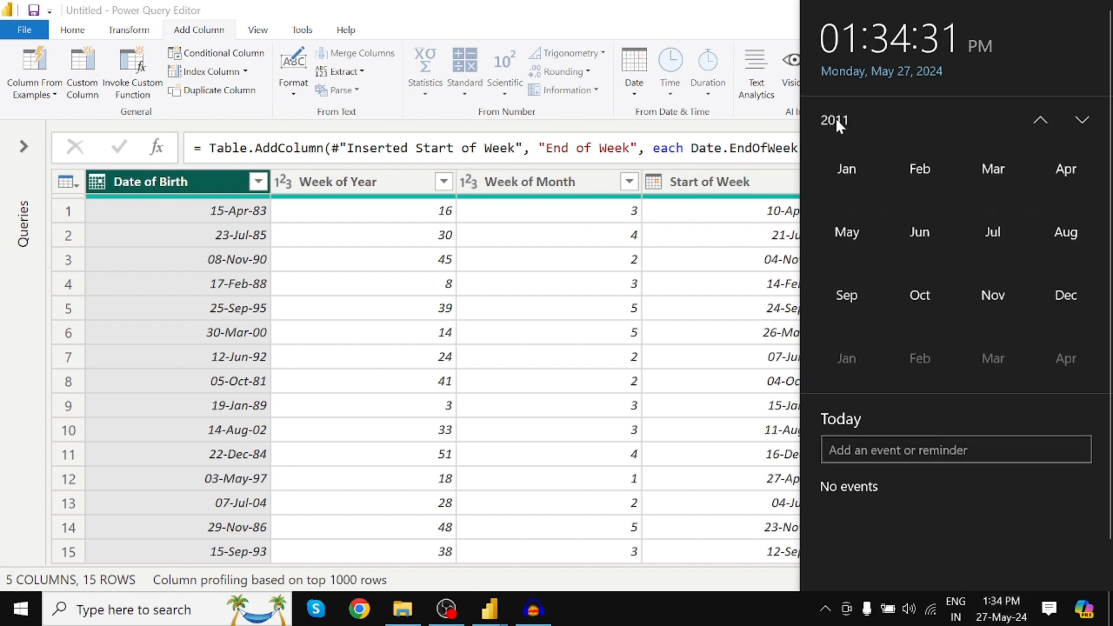
{"action": "left_click", "coordinate": [836, 119]}
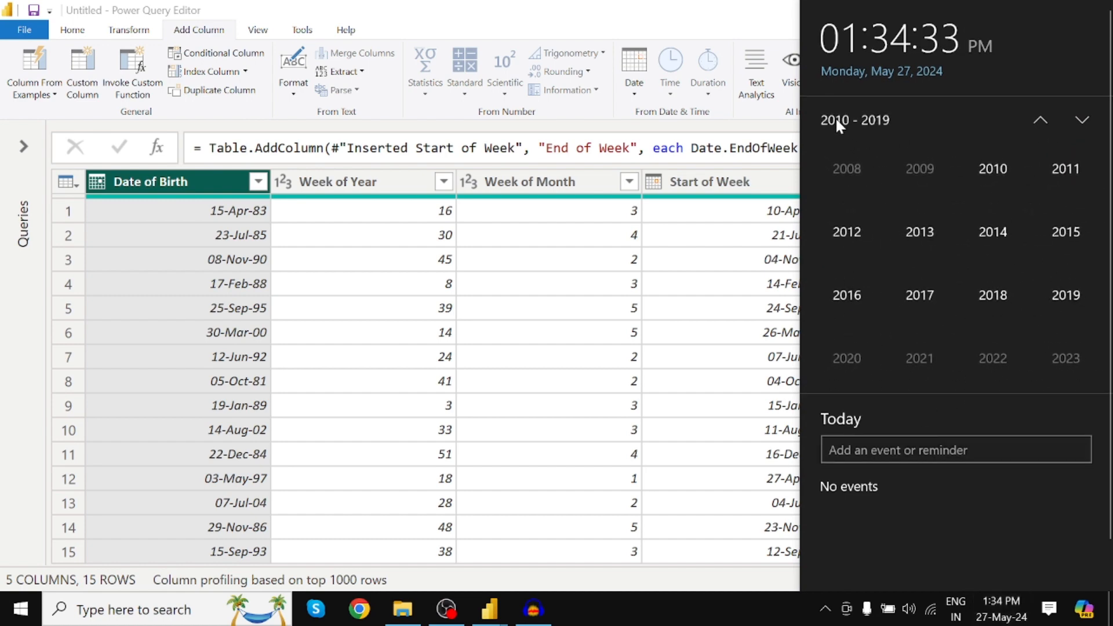
{"action": "scroll", "coordinate": [1017, 259], "scroll_direction": "up", "scroll_amount": 1}
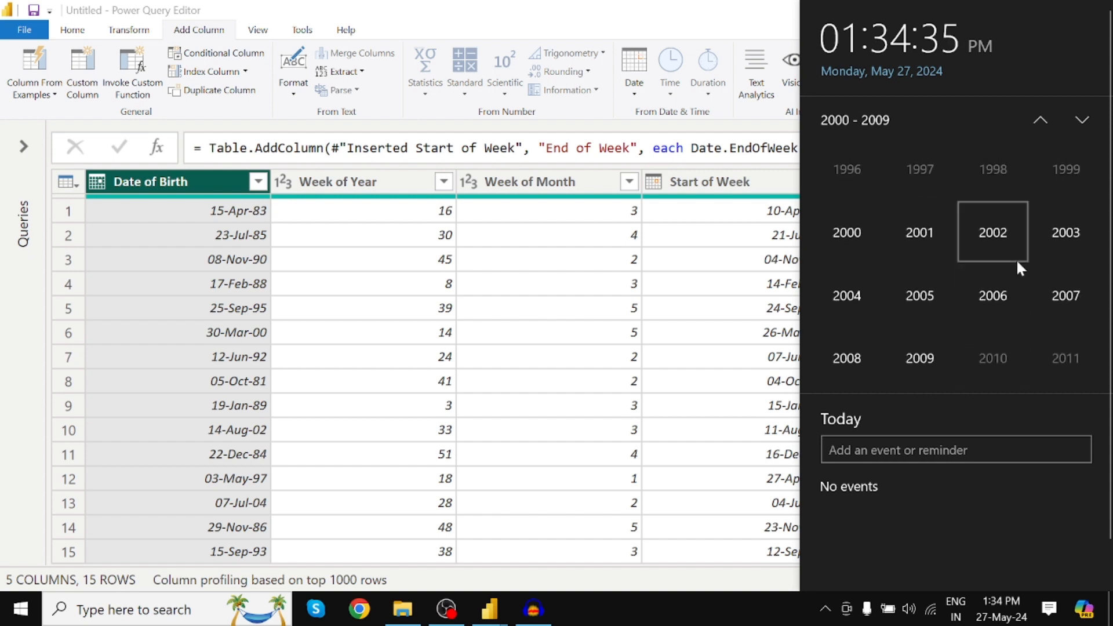
{"action": "scroll", "coordinate": [1017, 262], "scroll_direction": "up", "scroll_amount": 1}
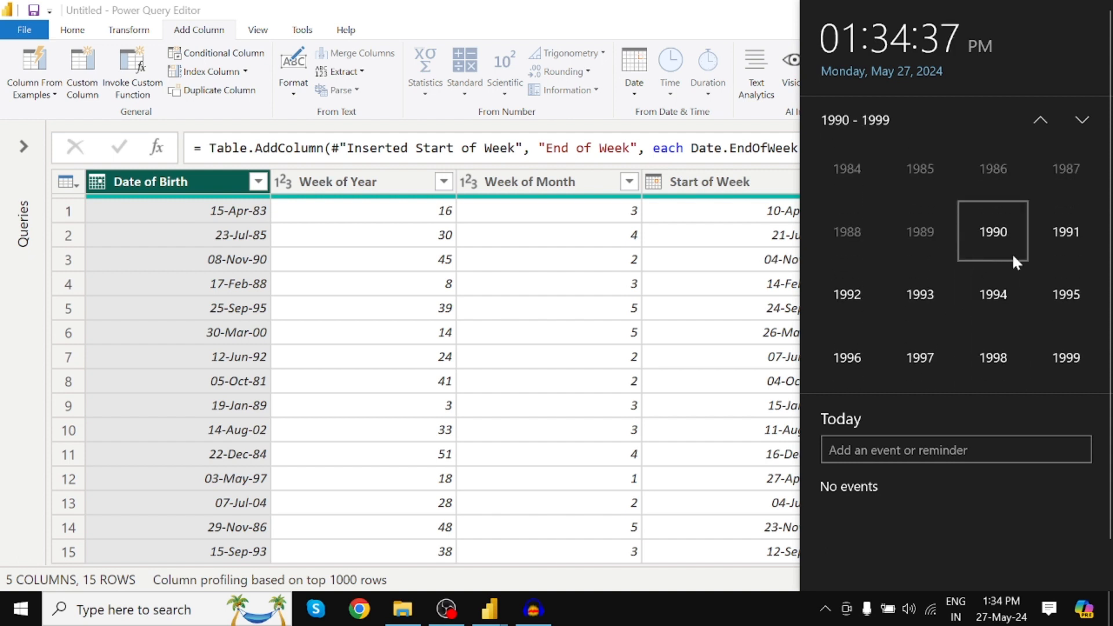
{"action": "scroll", "coordinate": [1023, 267], "scroll_direction": "up", "scroll_amount": 1}
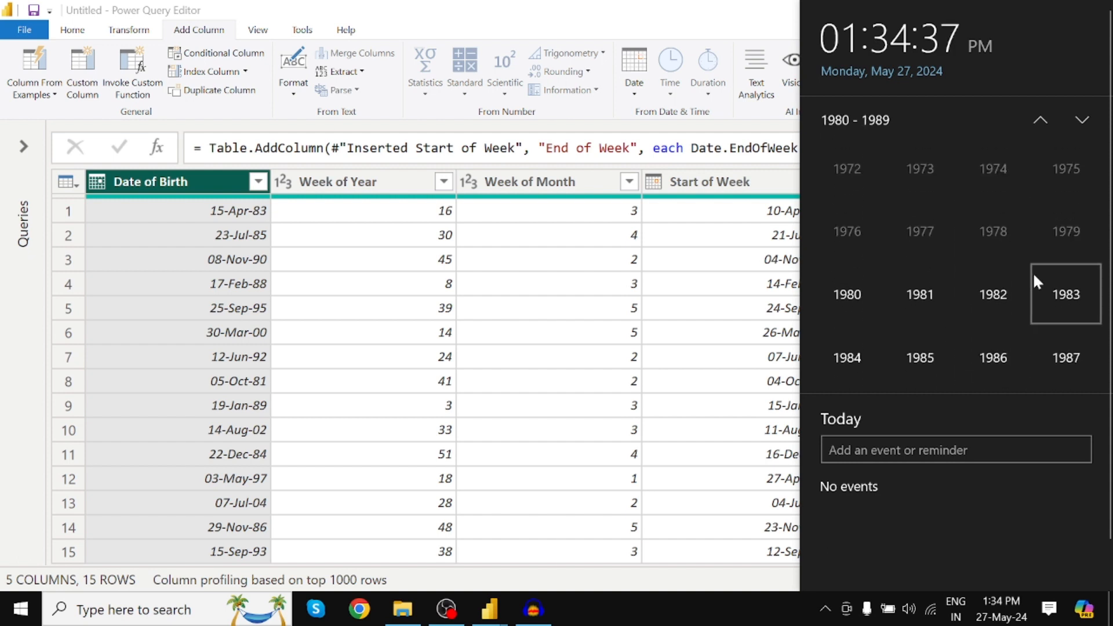
{"action": "left_click", "coordinate": [1068, 296]}
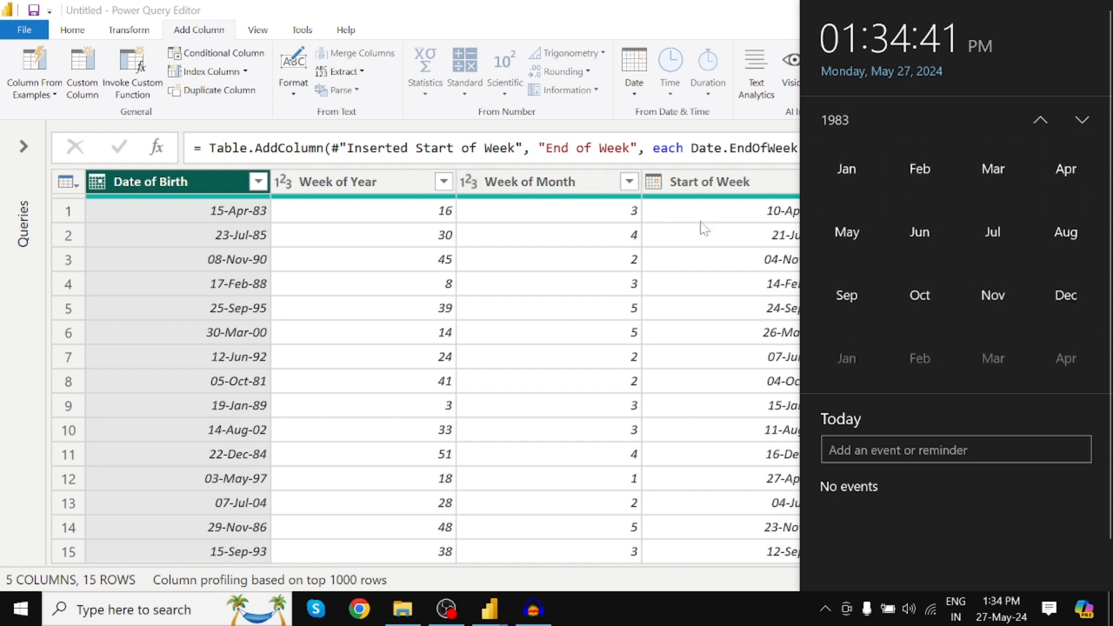
{"action": "left_click", "coordinate": [1054, 175]}
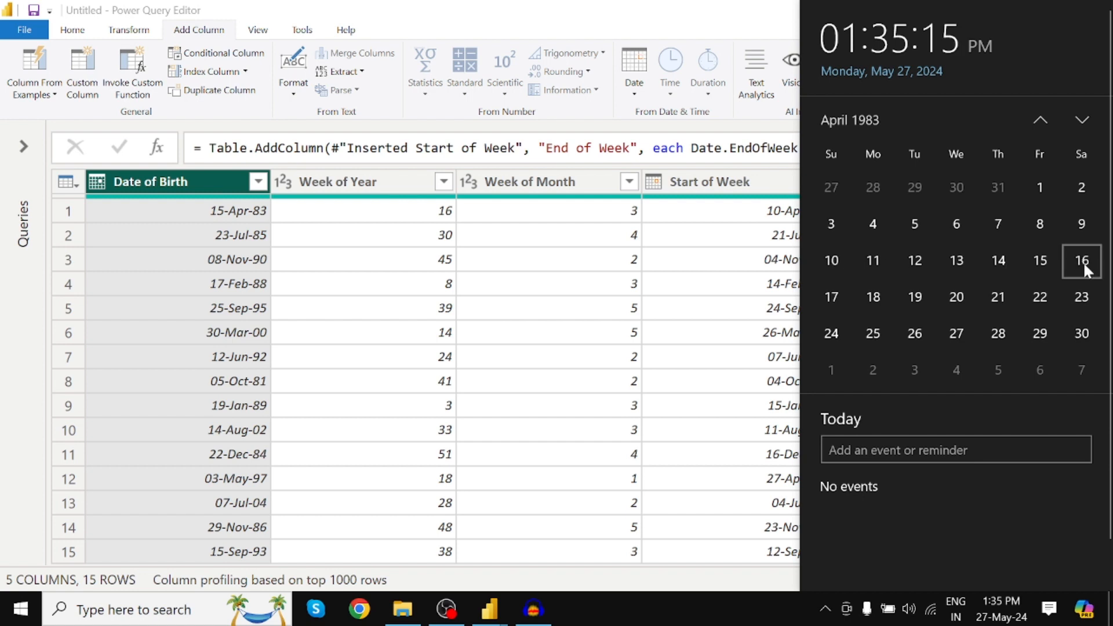
{"action": "left_click", "coordinate": [744, 182]}
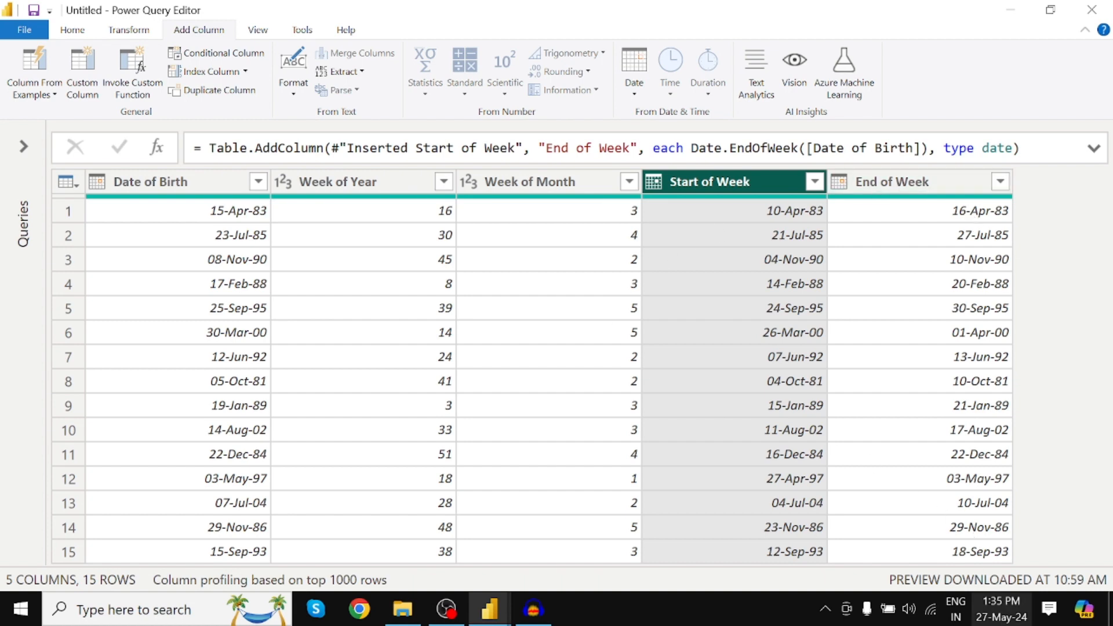
Browse the system calendar around January to May 2024 to examine where weeks start and end within a month.
{"action": "left_click", "coordinate": [1005, 617]}
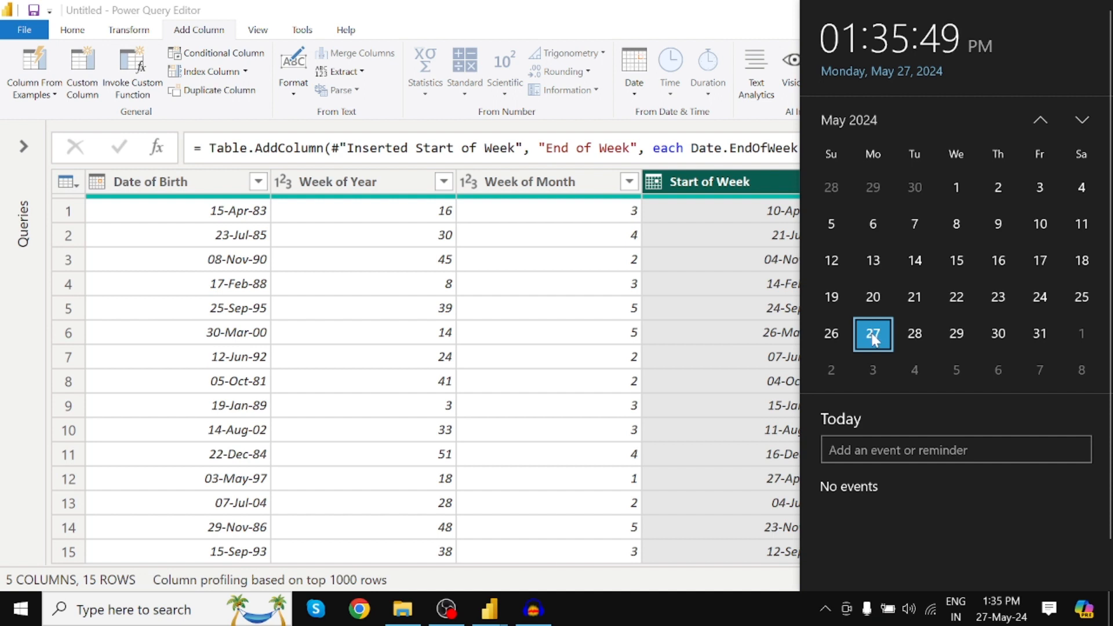
{"action": "scroll", "coordinate": [893, 301], "scroll_direction": "up", "scroll_amount": 8}
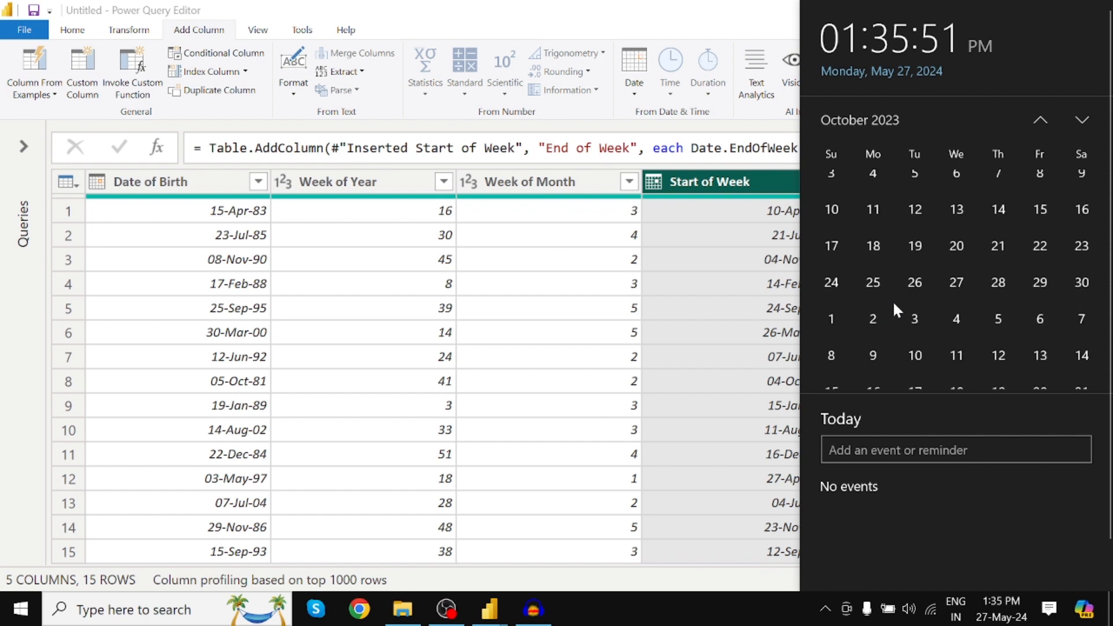
{"action": "scroll", "coordinate": [926, 261], "scroll_direction": "down", "scroll_amount": 2}
{"action": "scroll", "coordinate": [926, 261], "scroll_direction": "down", "scroll_amount": 2}
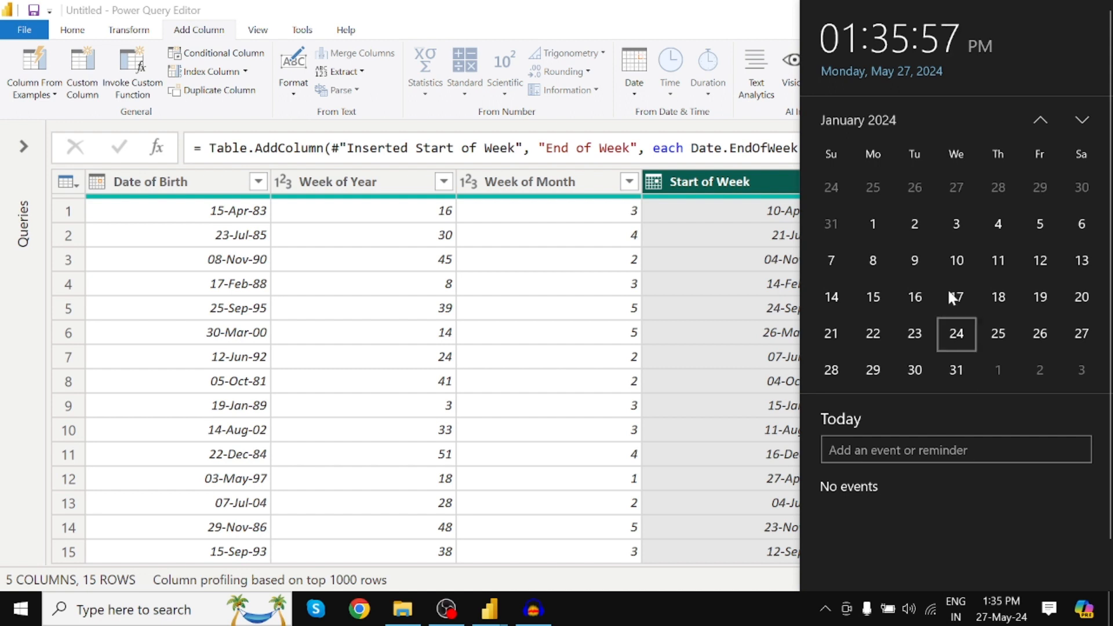
{"action": "scroll", "coordinate": [944, 269], "scroll_direction": "down", "scroll_amount": 1}
{"action": "scroll", "coordinate": [945, 270], "scroll_direction": "down", "scroll_amount": 5}
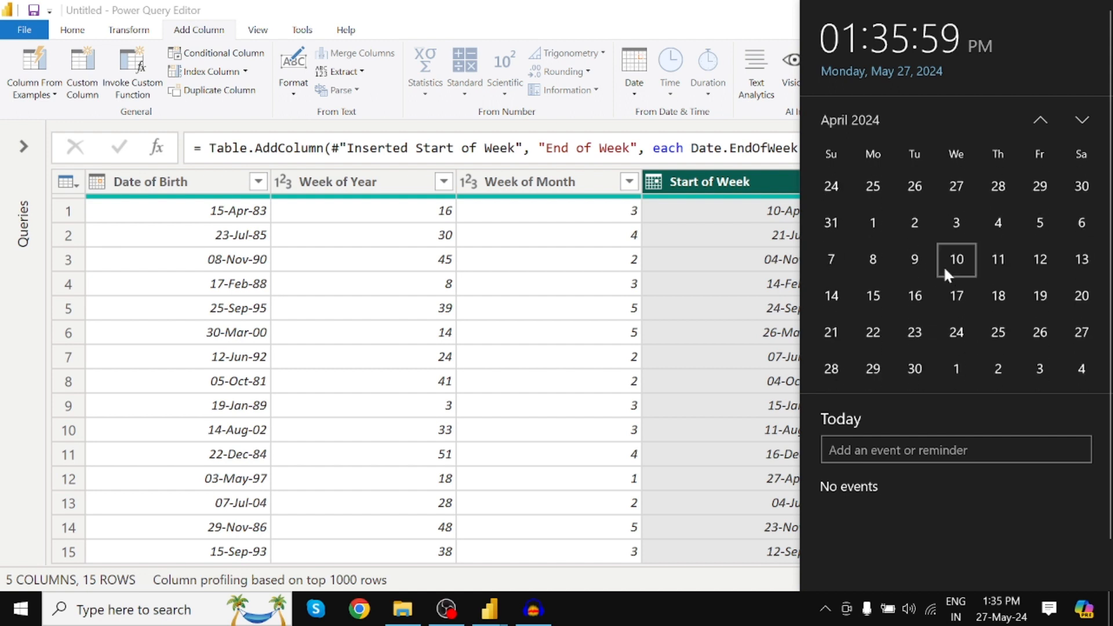
{"action": "scroll", "coordinate": [945, 270], "scroll_direction": "up", "scroll_amount": 2}
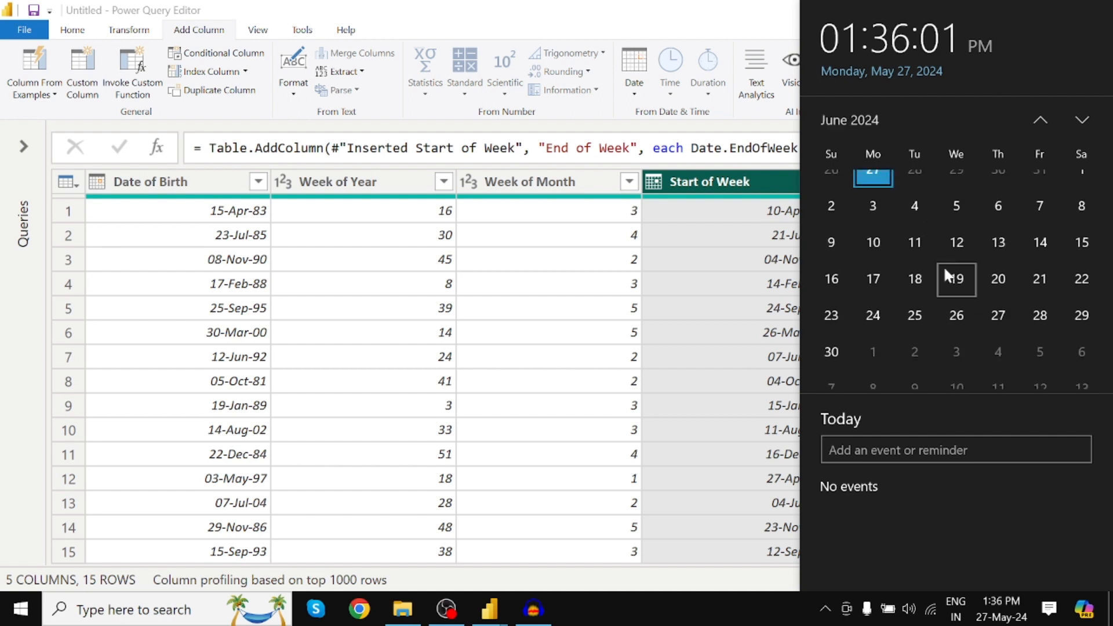
{"action": "scroll", "coordinate": [945, 271], "scroll_direction": "up", "scroll_amount": 1}
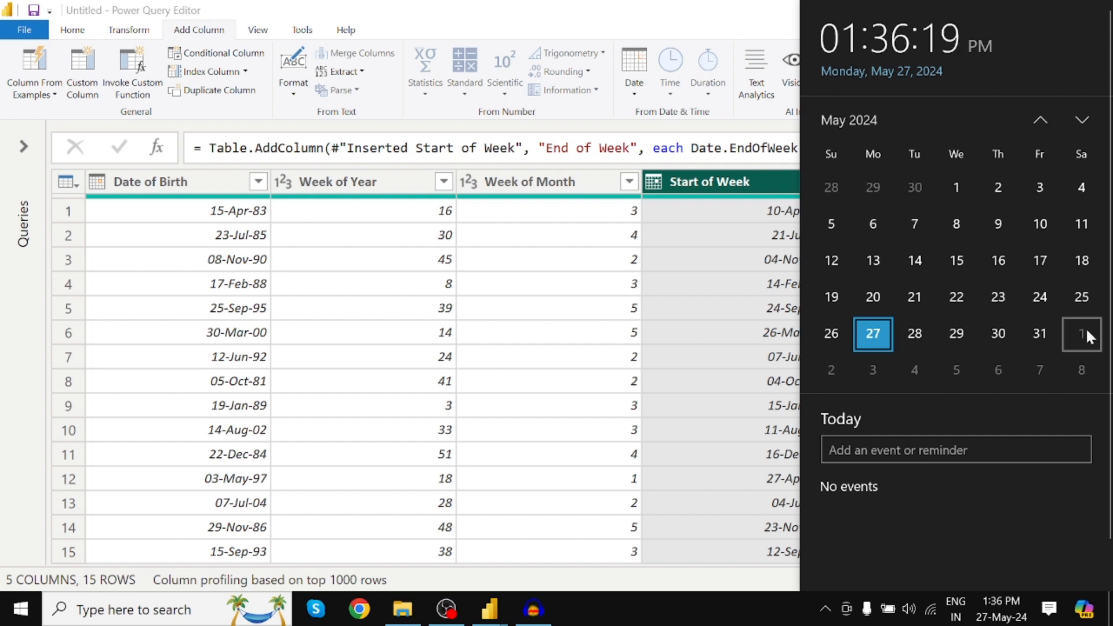
{"action": "left_click", "coordinate": [628, 574]}
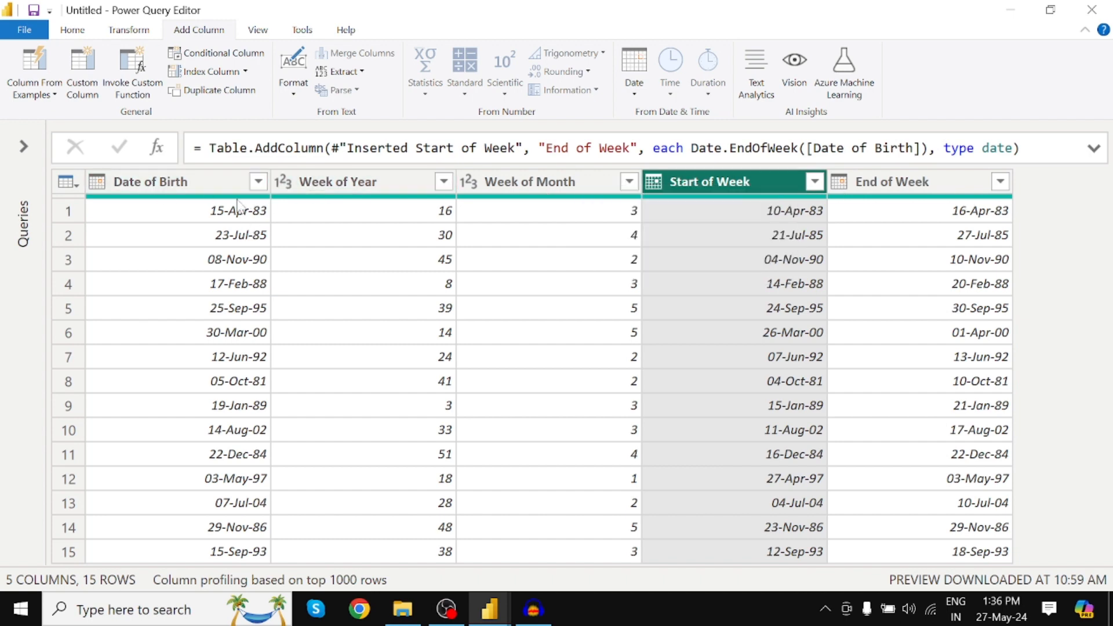
Remove the week columns from the table, keeping only the Date of Birth column.
{"action": "left_click", "coordinate": [206, 181]}
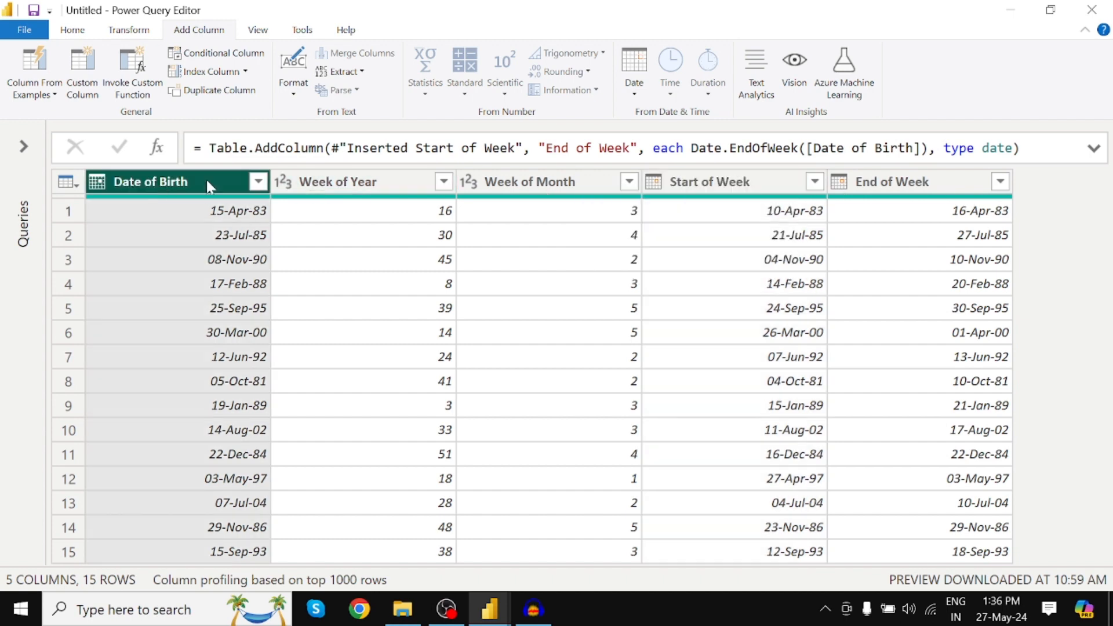
{"action": "right_click", "coordinate": [162, 182]}
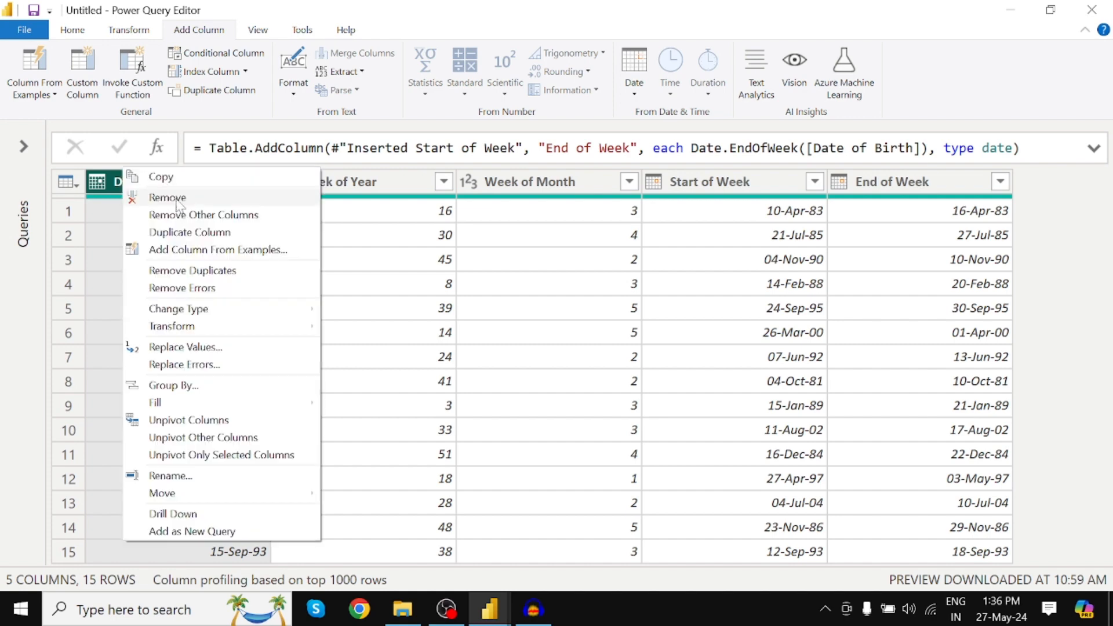
{"action": "left_click", "coordinate": [201, 216]}
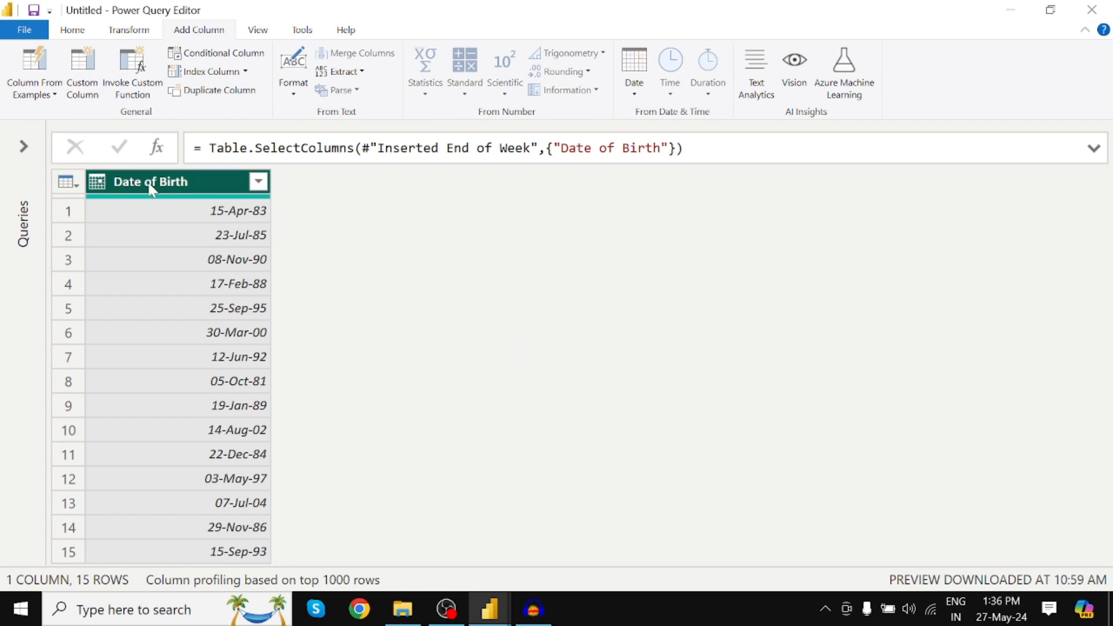
Add a Day column extracted from the Date of Birth column.
{"action": "left_click", "coordinate": [637, 95]}
{"action": "mouse_move", "coordinate": [672, 253]}
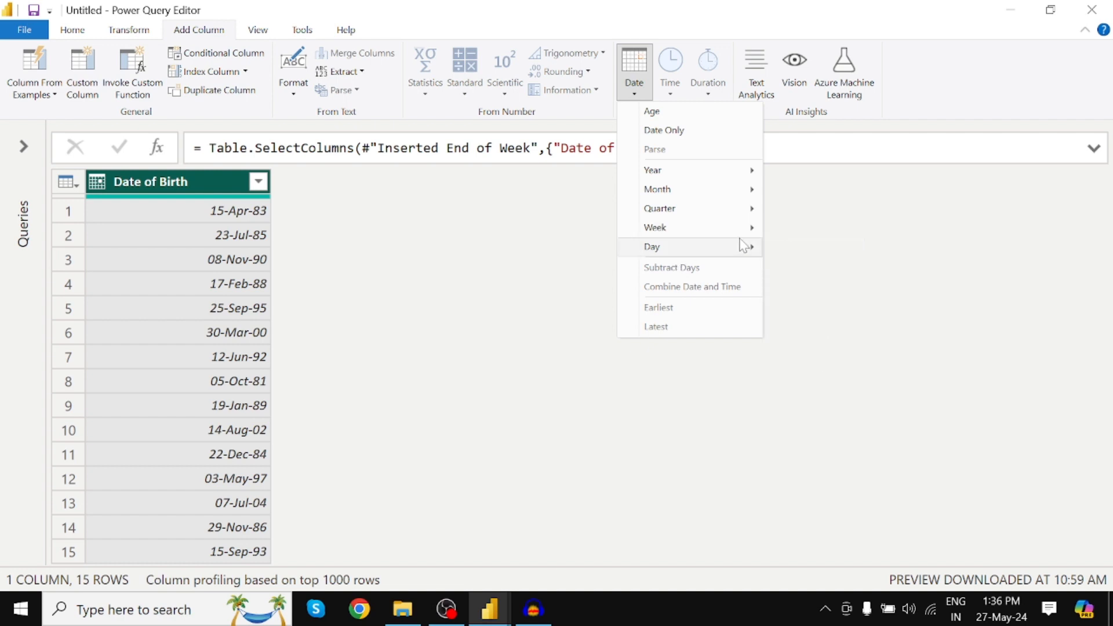
{"action": "left_click", "coordinate": [816, 253]}
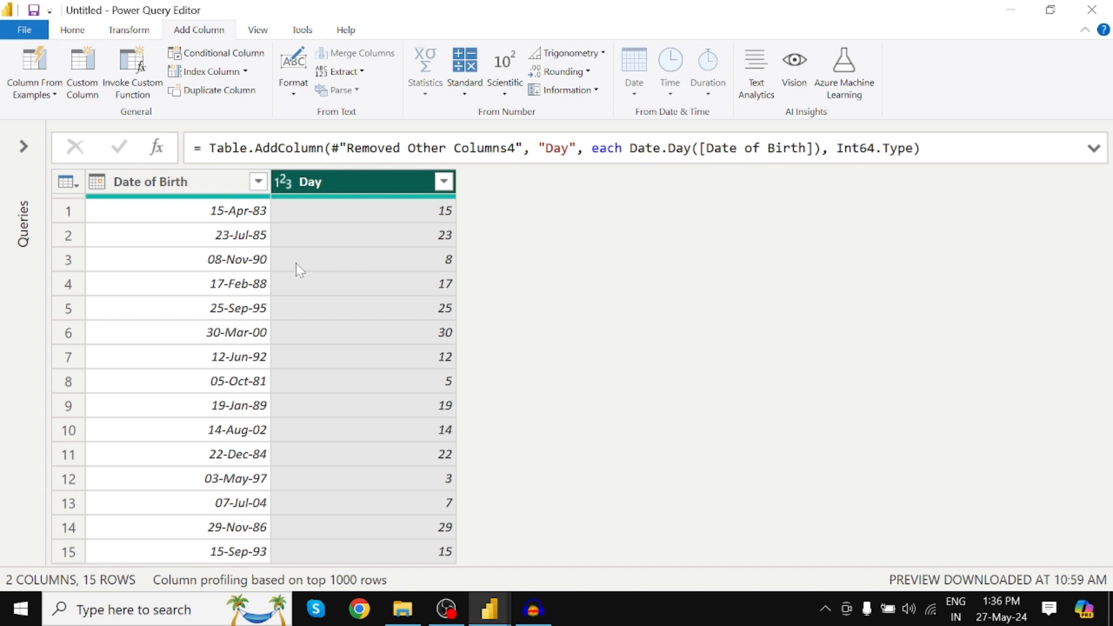
Add a Day of Week column calculated from the Date of Birth column.
{"action": "left_click", "coordinate": [226, 184]}
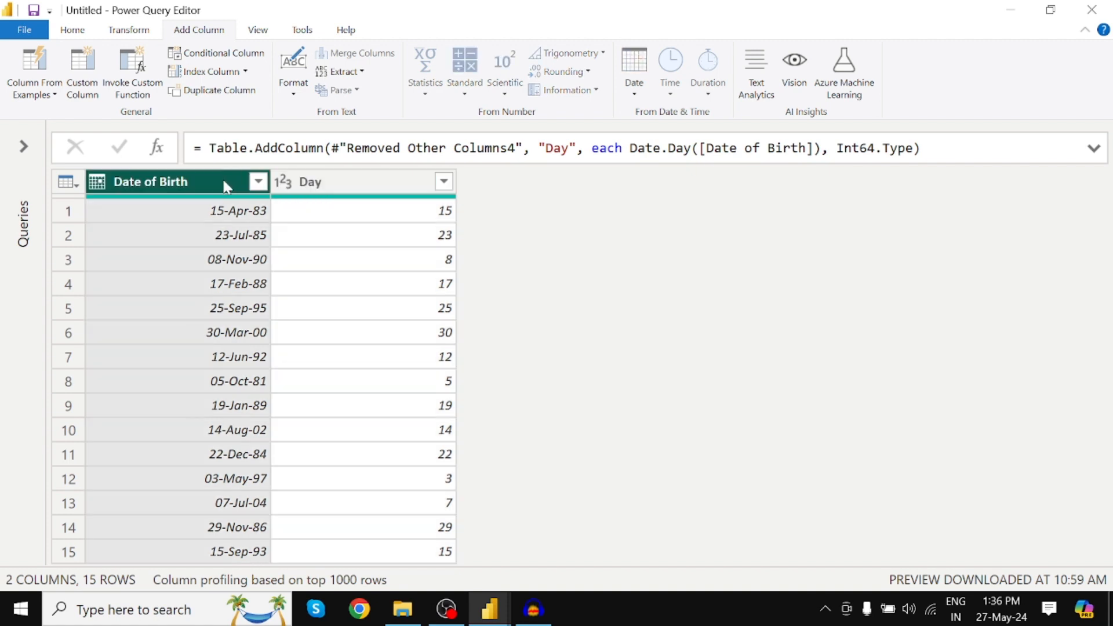
{"action": "right_click", "coordinate": [221, 177]}
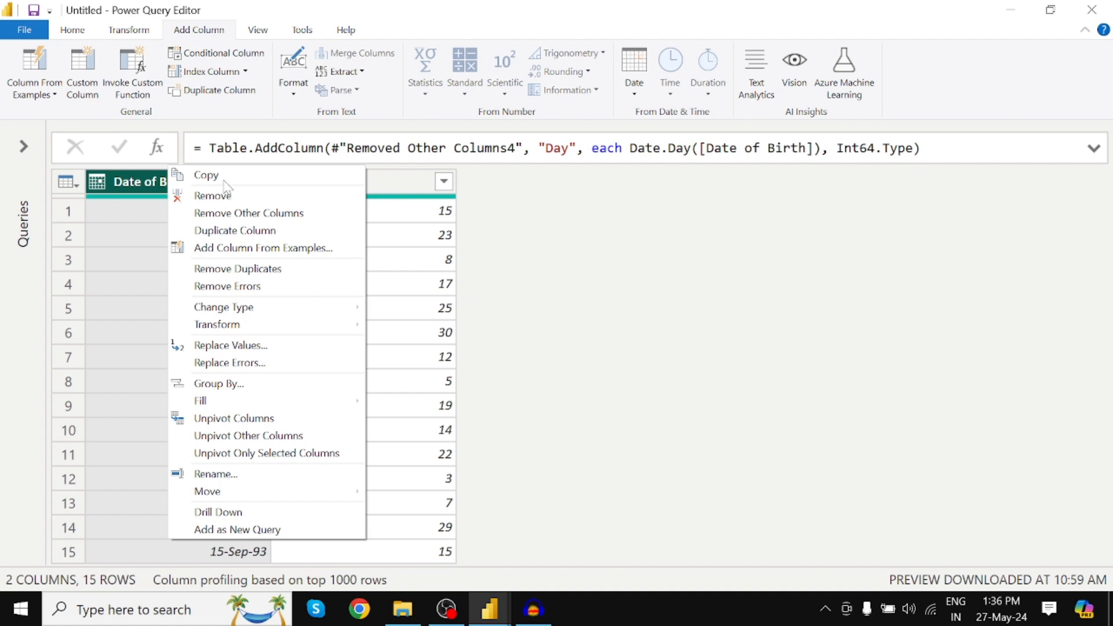
{"action": "left_click", "coordinate": [159, 187]}
{"action": "left_click", "coordinate": [634, 73]}
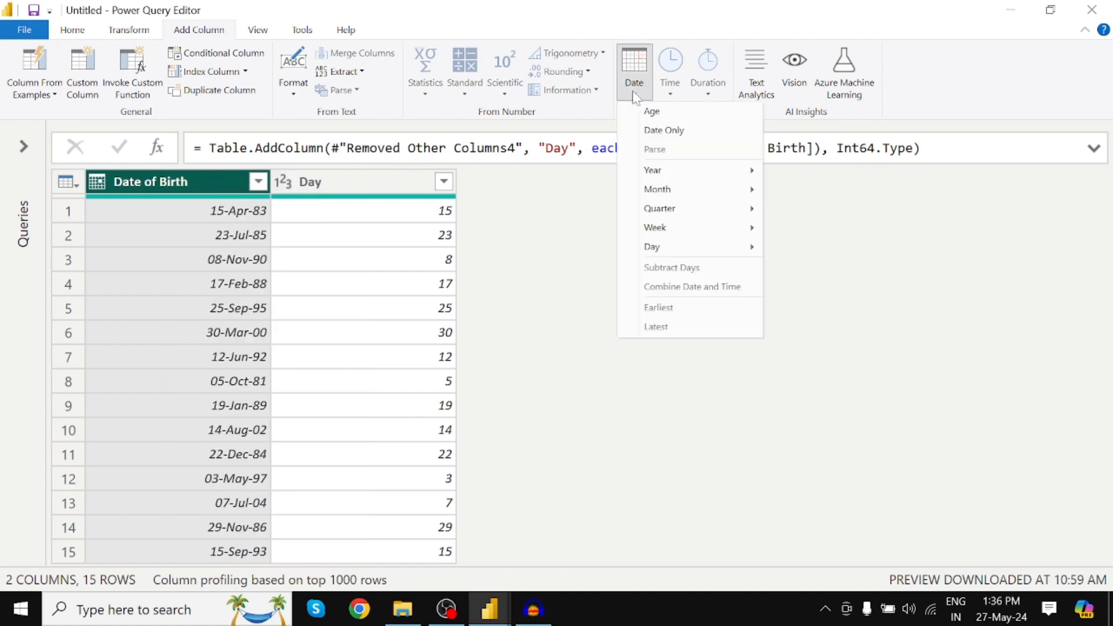
{"action": "mouse_move", "coordinate": [666, 253]}
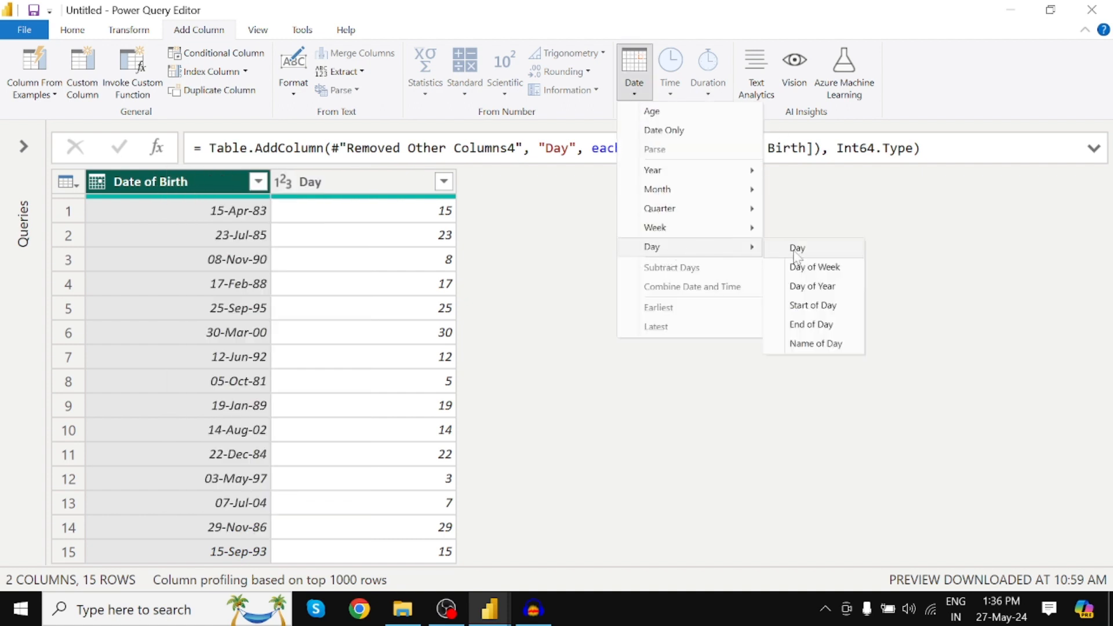
{"action": "left_click", "coordinate": [821, 268]}
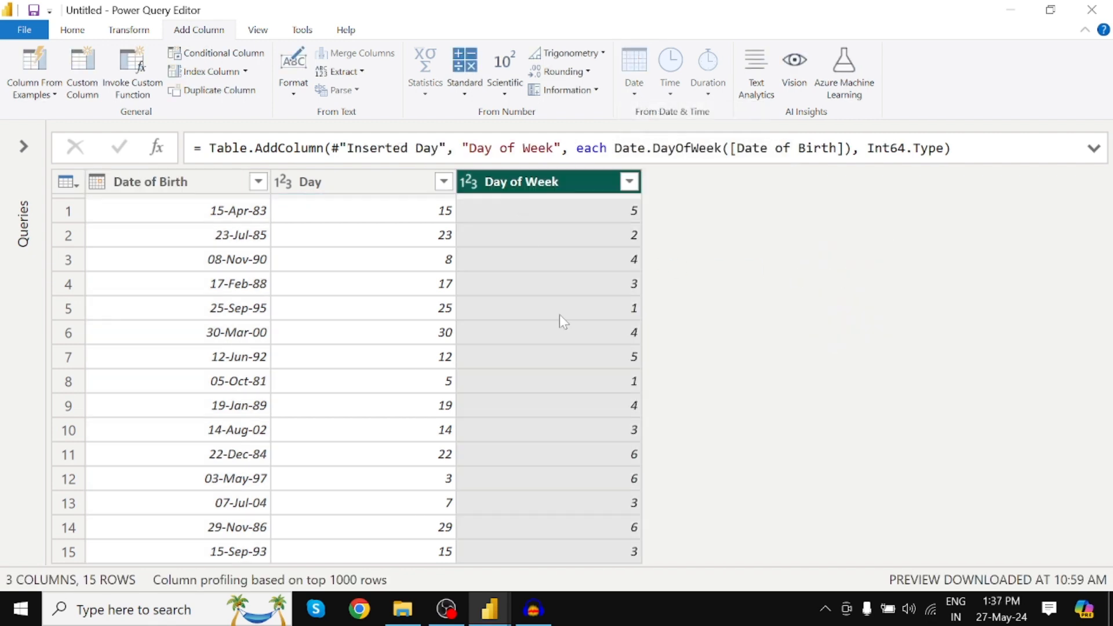
Add a Day of Year column calculated from the Date of Birth column.
{"action": "left_click", "coordinate": [218, 181]}
{"action": "left_click", "coordinate": [648, 94]}
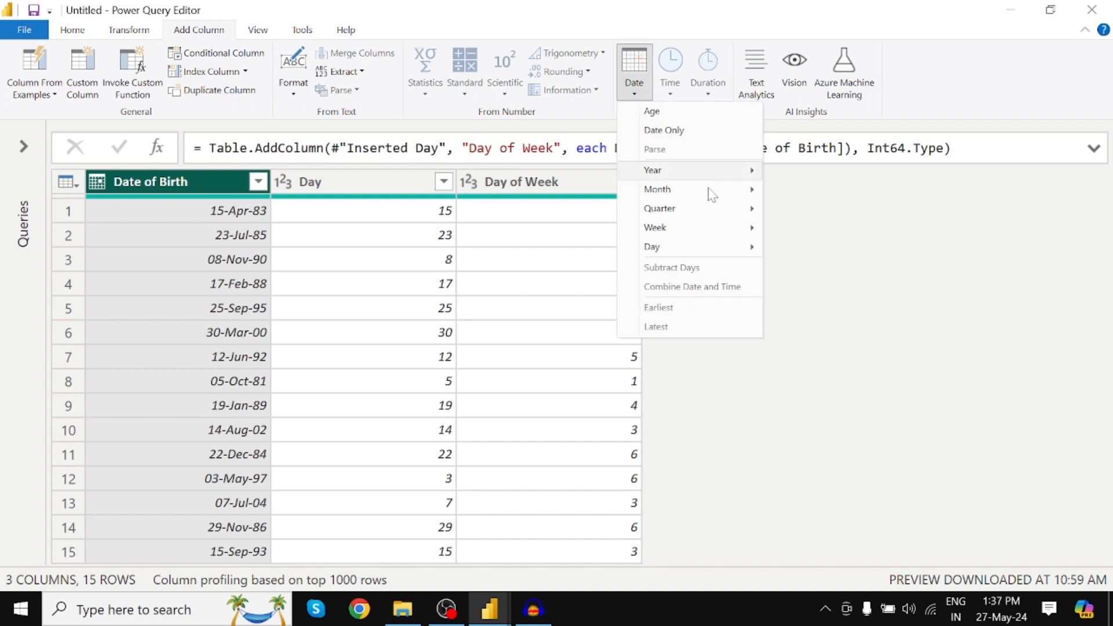
{"action": "mouse_move", "coordinate": [693, 252]}
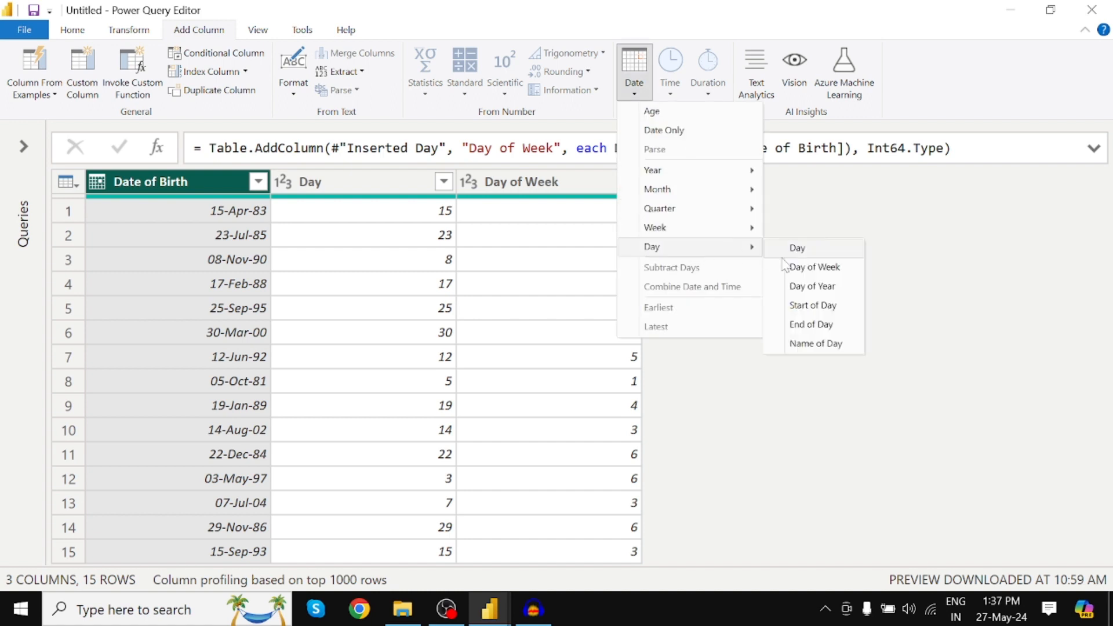
{"action": "left_click", "coordinate": [811, 289]}
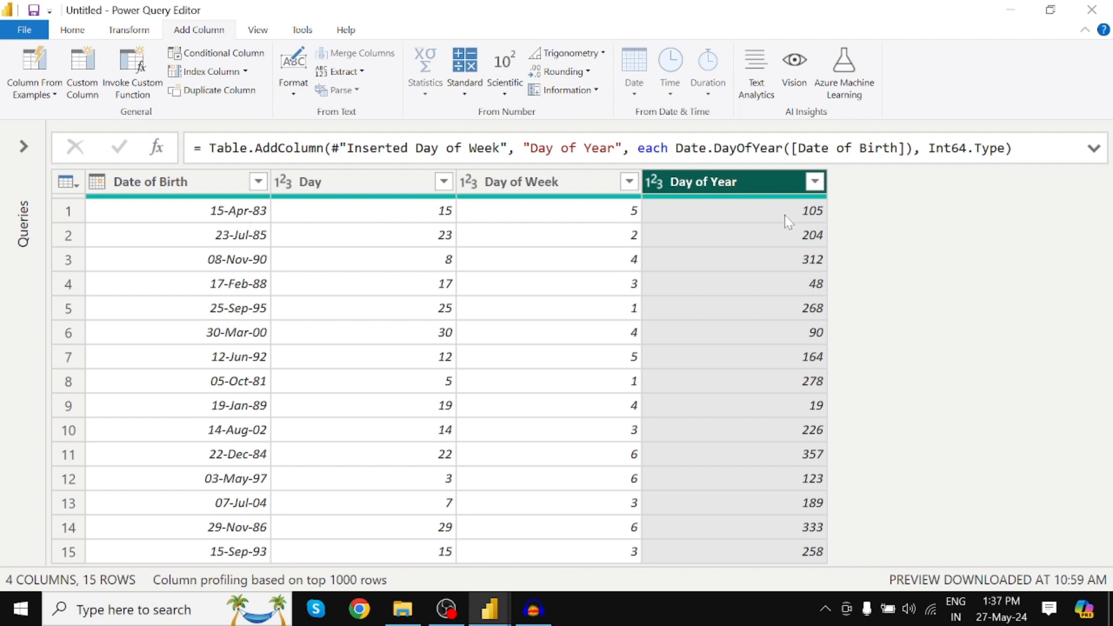
Add a Start of Day column based on the Date of Birth column.
{"action": "left_click", "coordinate": [216, 188]}
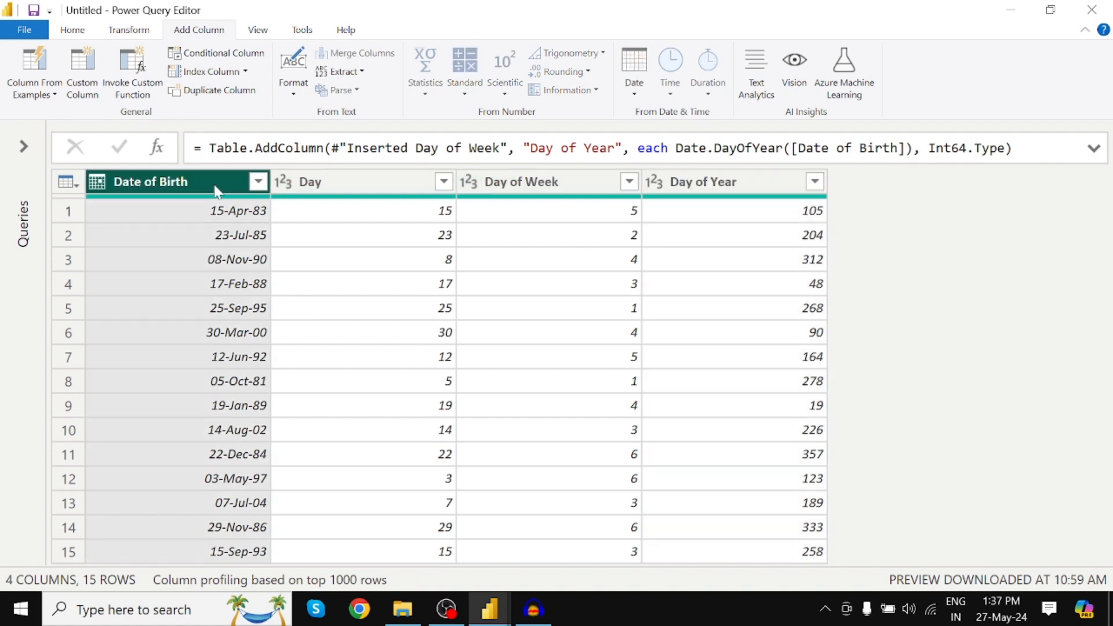
{"action": "left_click", "coordinate": [635, 93]}
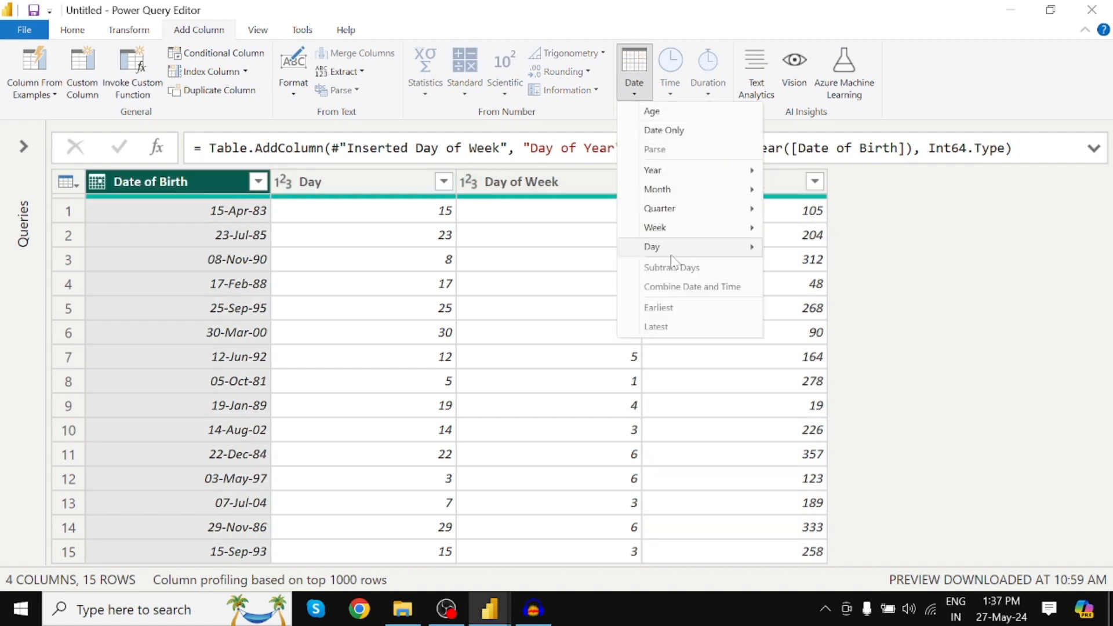
{"action": "mouse_move", "coordinate": [673, 251]}
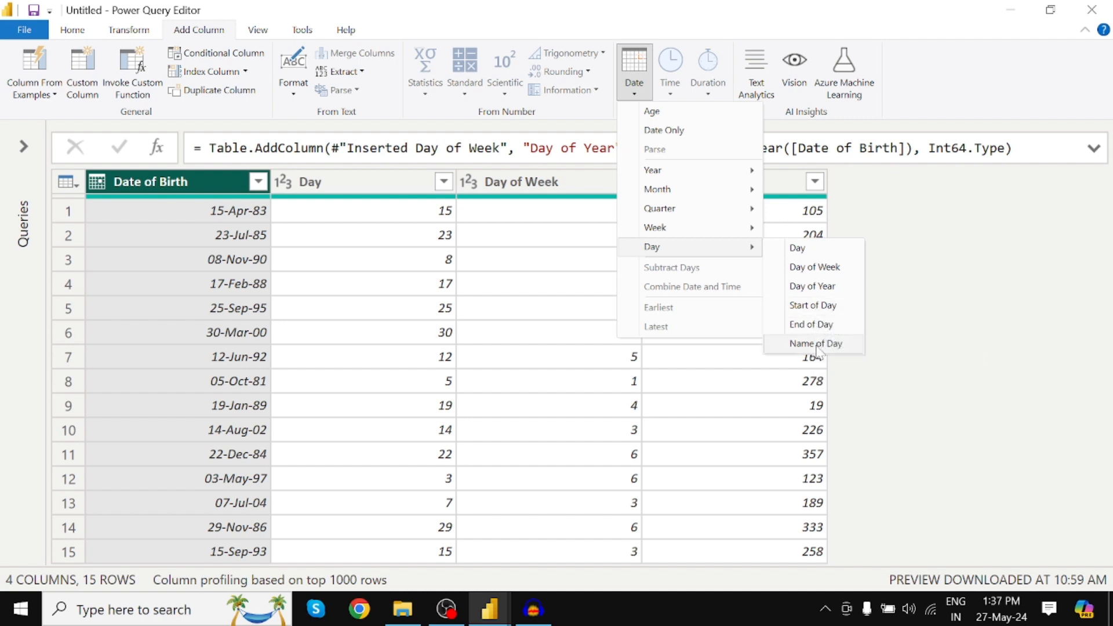
{"action": "left_click", "coordinate": [810, 308]}
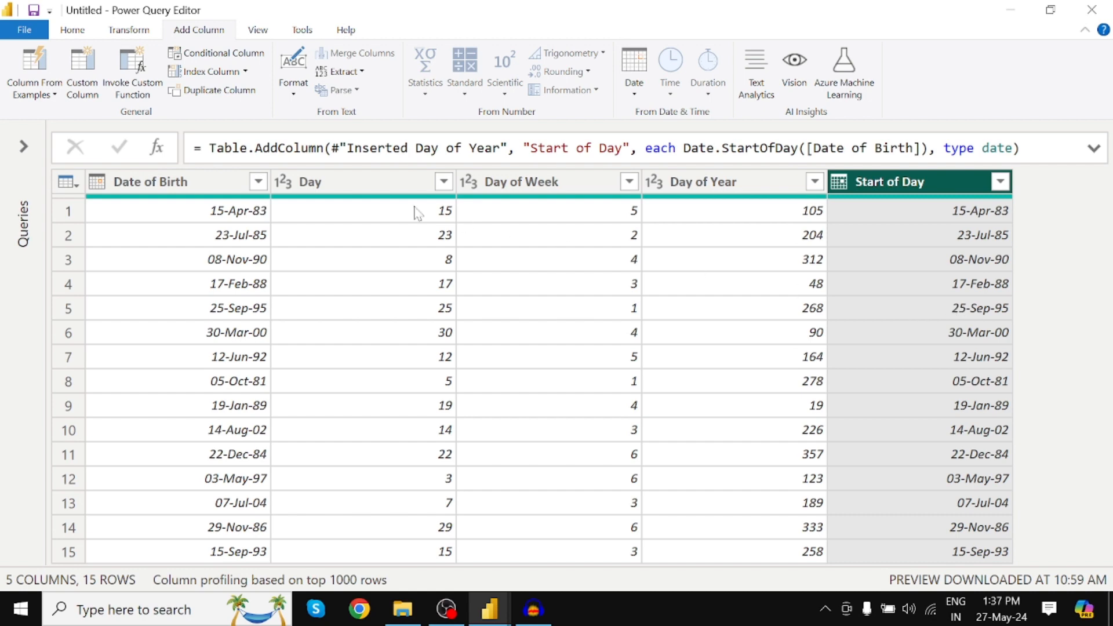
Add a column with the name of the day for each Date of Birth.
{"action": "left_click", "coordinate": [168, 184]}
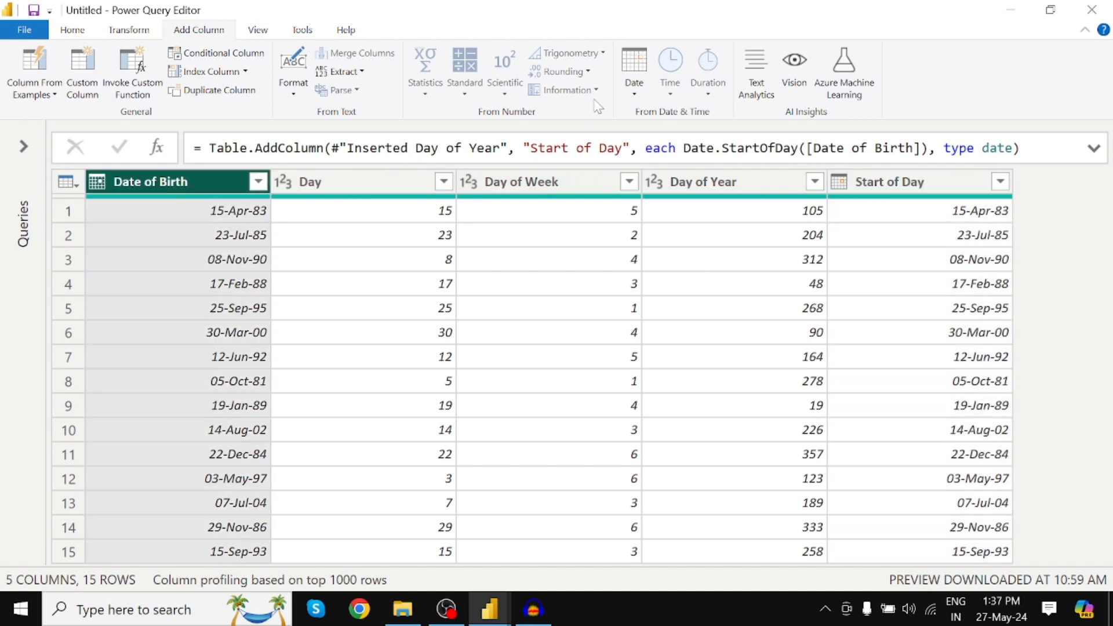
{"action": "left_click", "coordinate": [638, 93]}
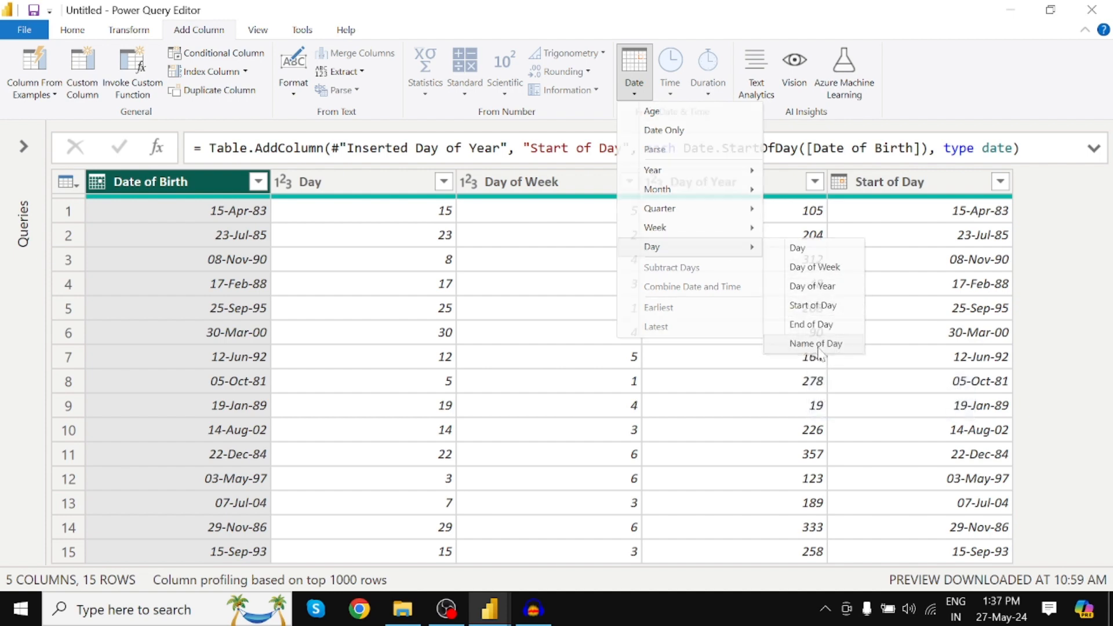
{"action": "left_click", "coordinate": [817, 346]}
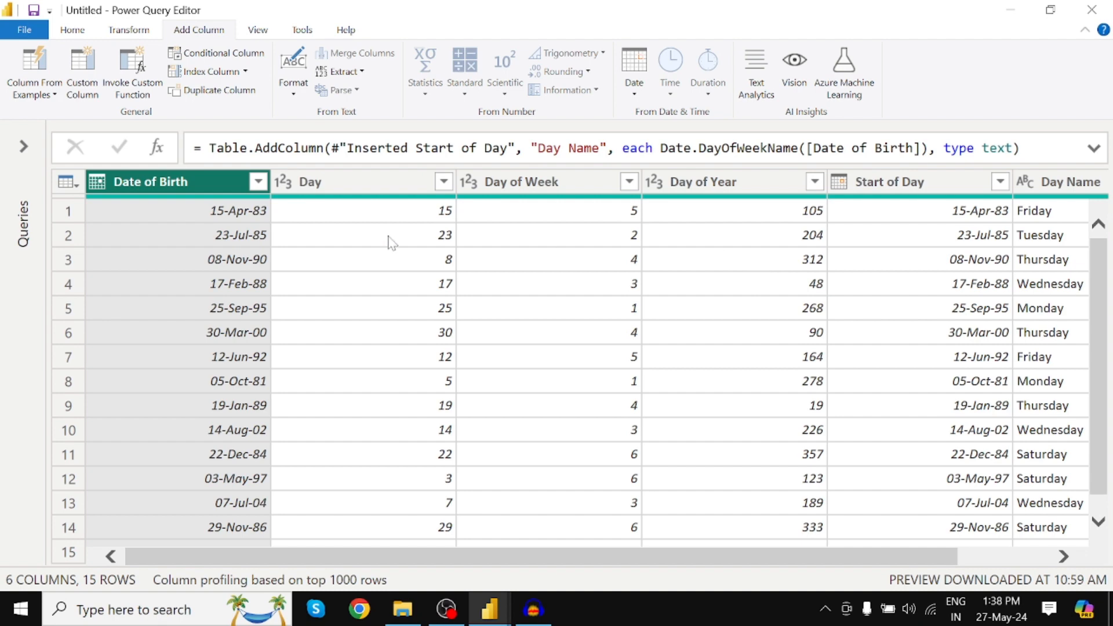
Remove every column except Date of Birth and add a column with the name of the month for each date.
{"action": "right_click", "coordinate": [184, 187]}
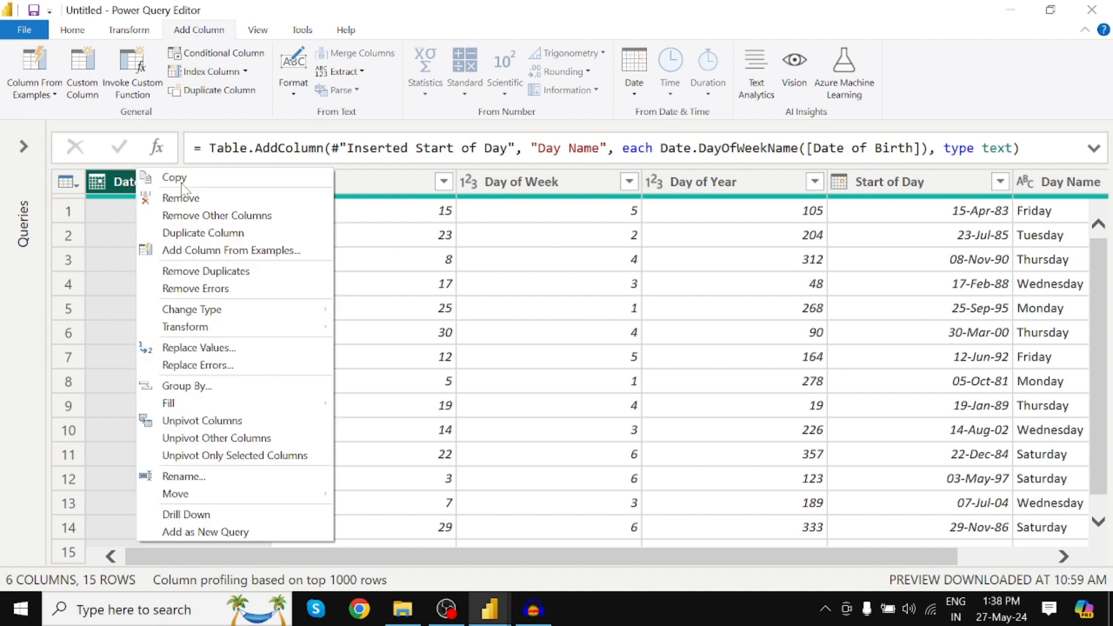
{"action": "left_click", "coordinate": [213, 219]}
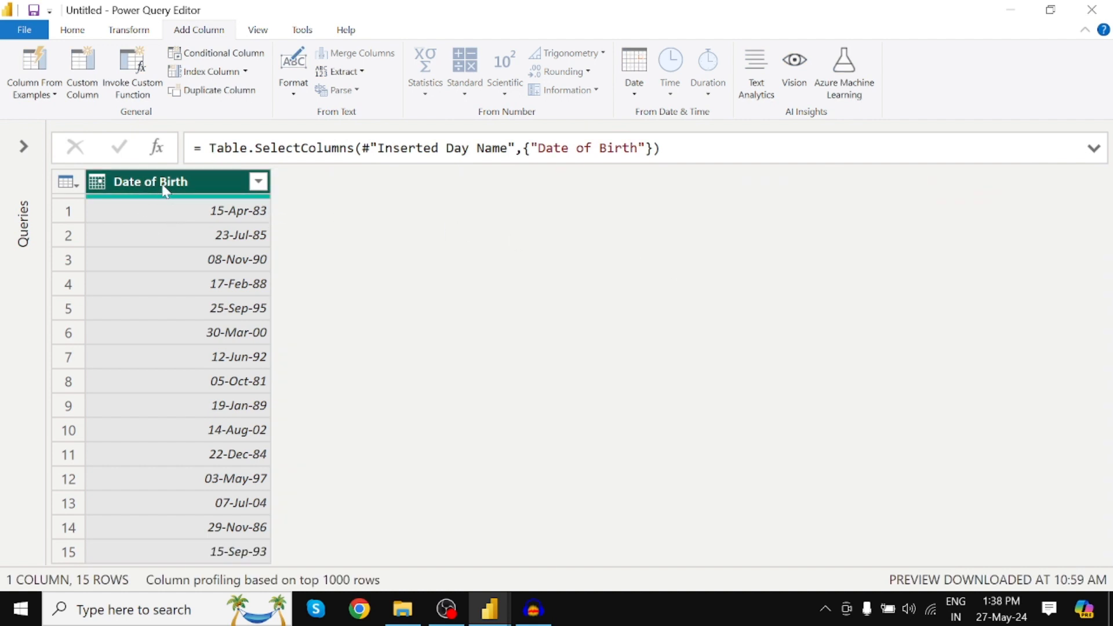
{"action": "left_click", "coordinate": [632, 110]}
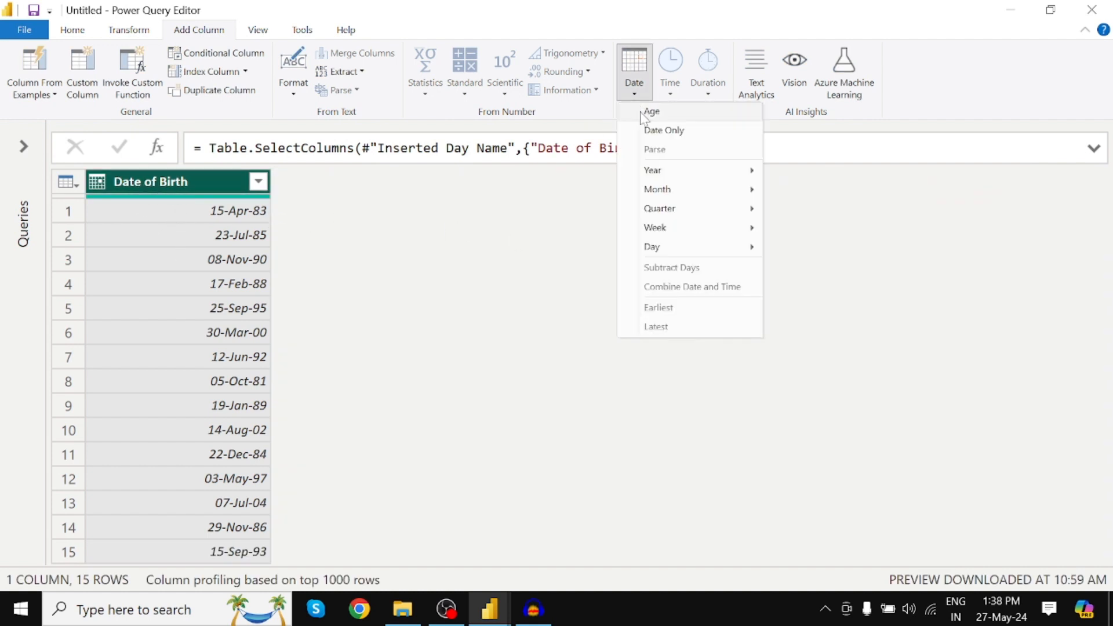
{"action": "mouse_move", "coordinate": [670, 196]}
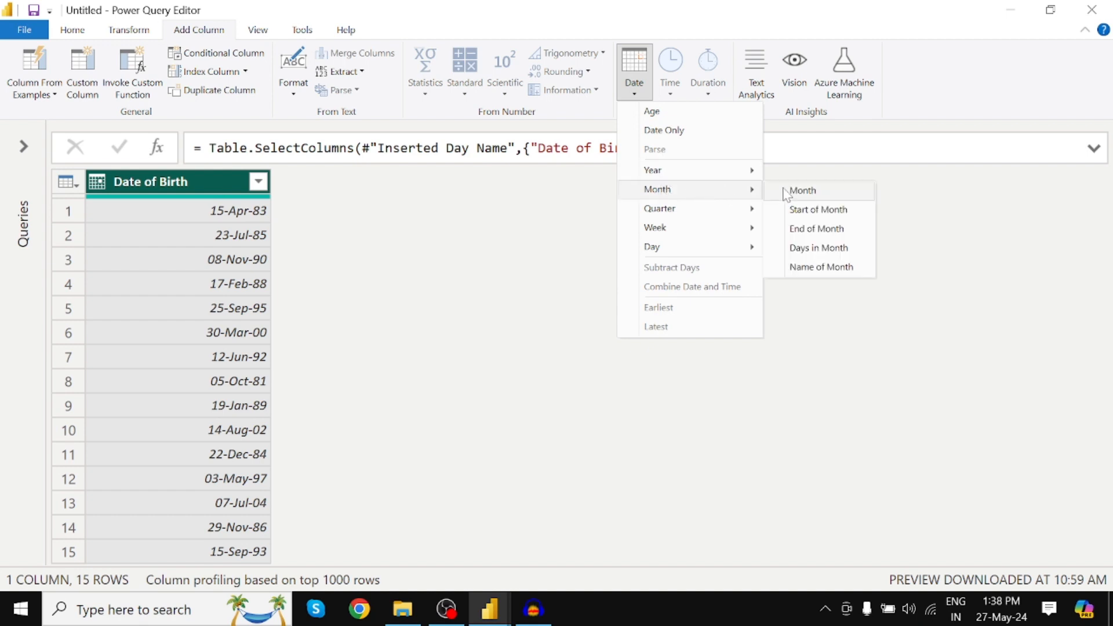
{"action": "left_click", "coordinate": [823, 268]}
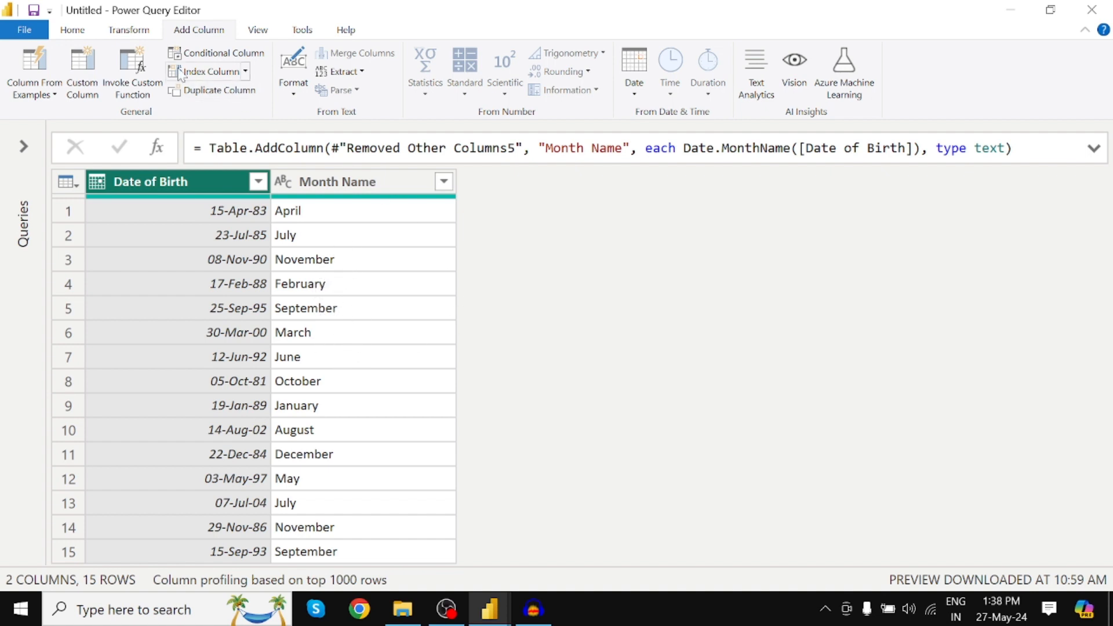
Close the query editor with its changes applied, and expand Date_Table in the report's data list to show its fields.
{"action": "left_click", "coordinate": [72, 30]}
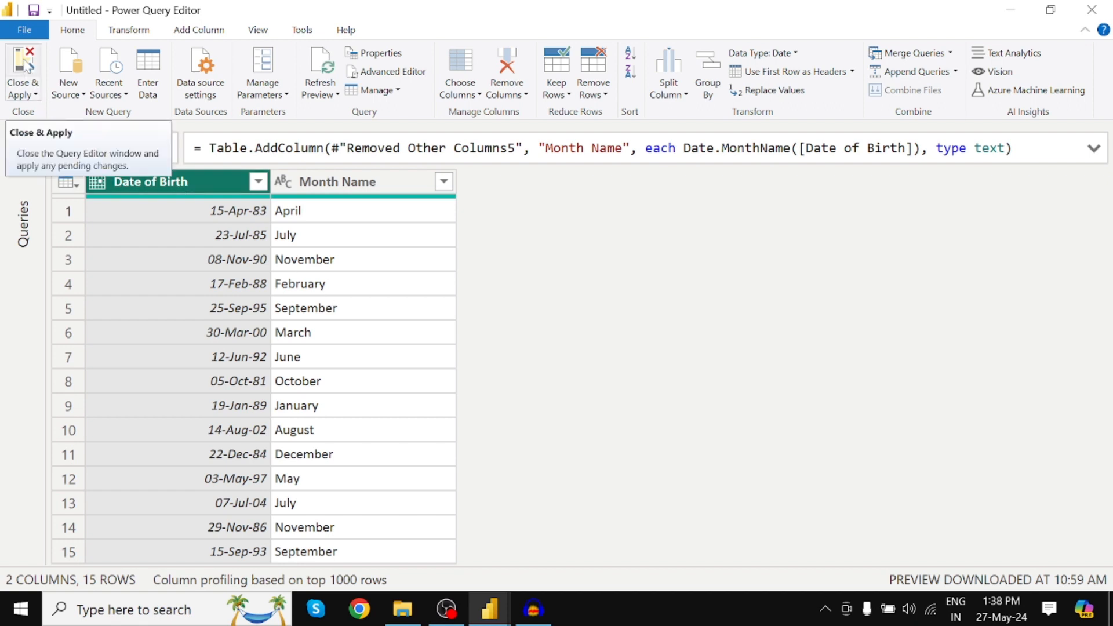
{"action": "left_click", "coordinate": [26, 67]}
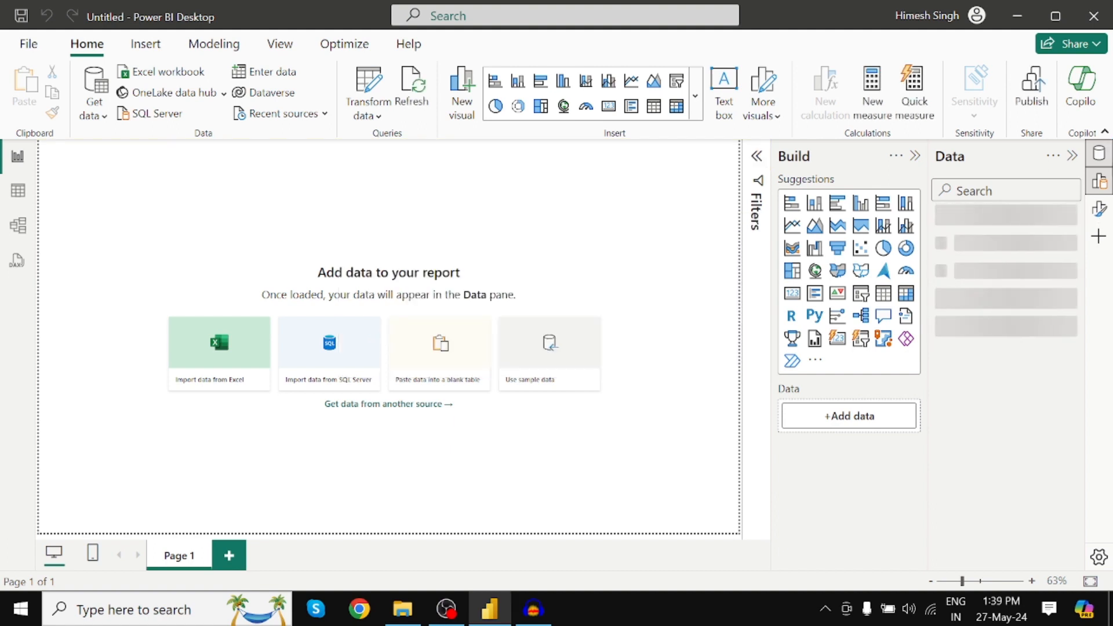
{"action": "left_click", "coordinate": [1103, 157]}
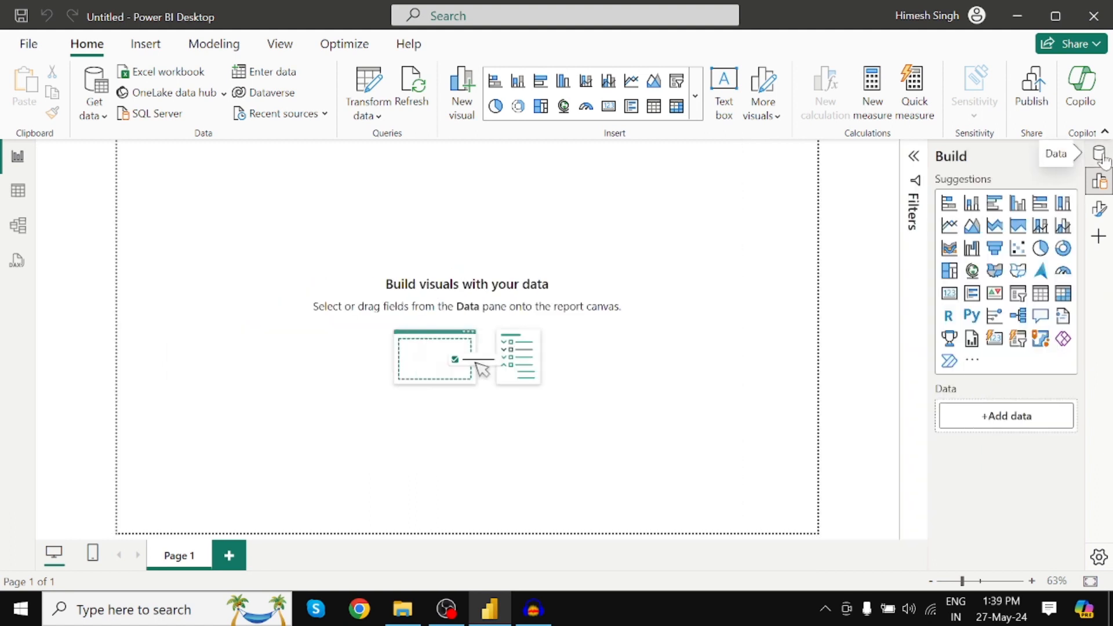
{"action": "left_click", "coordinate": [1072, 156]}
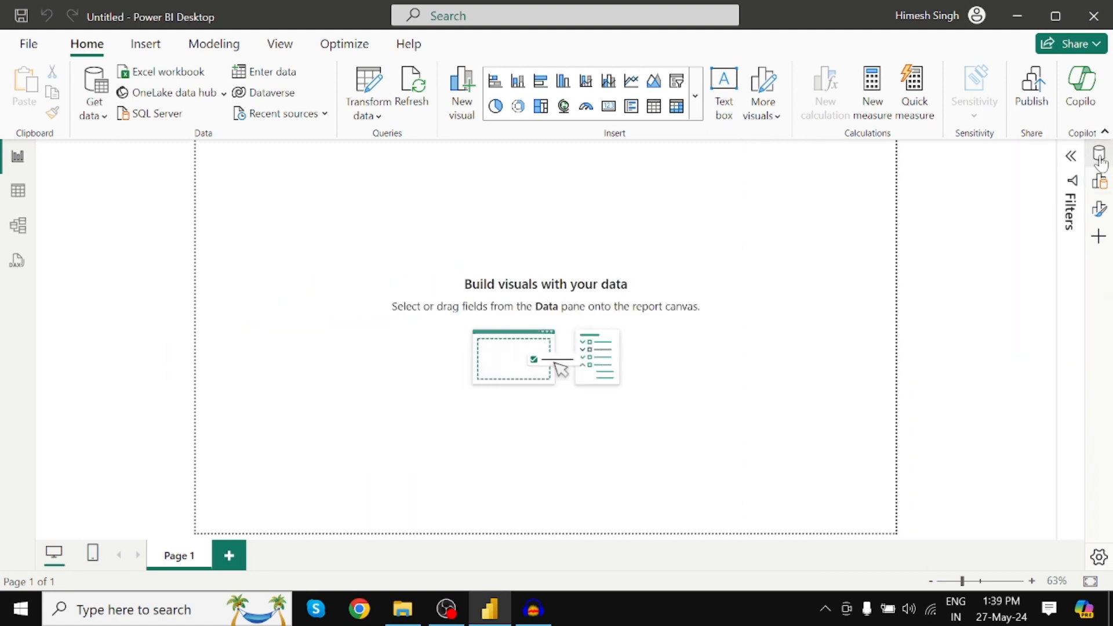
{"action": "left_click", "coordinate": [1101, 154]}
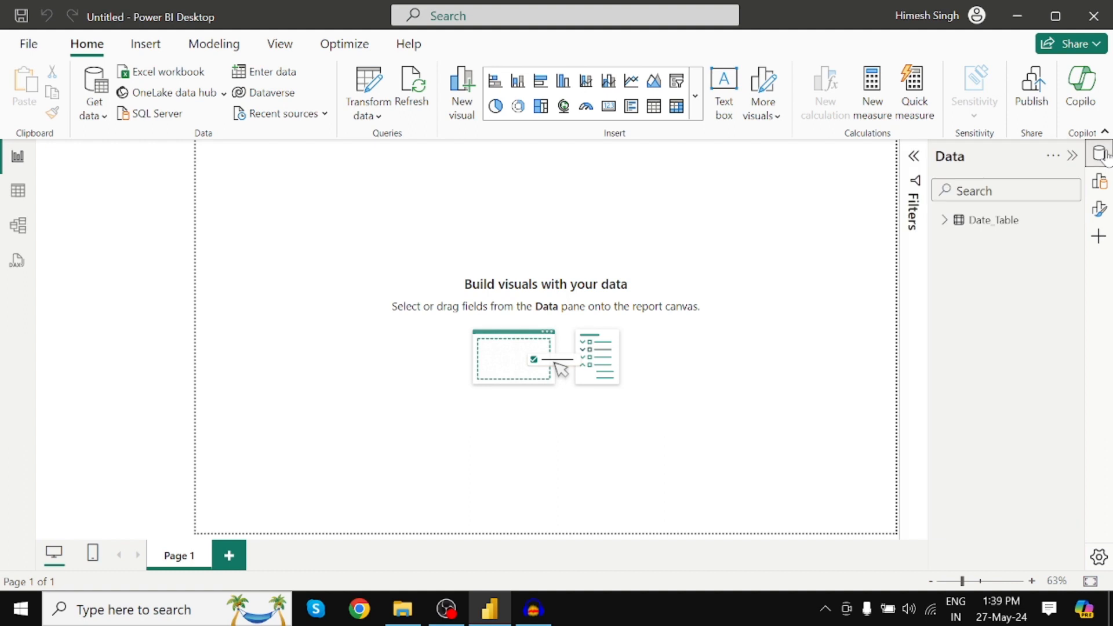
{"action": "left_click", "coordinate": [945, 223]}
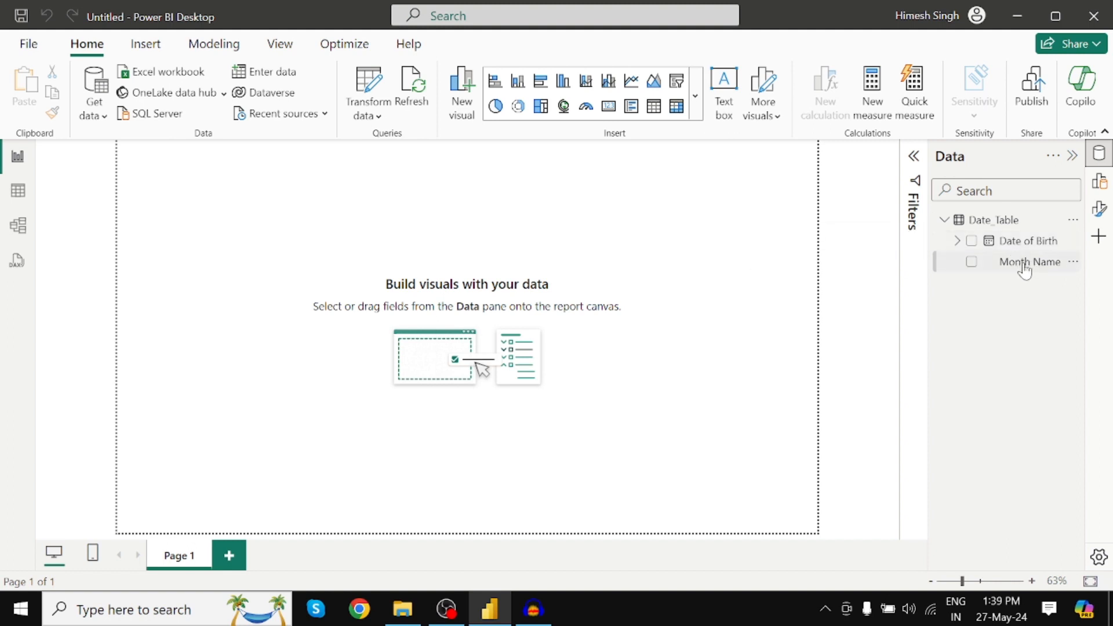
Insert a table visual on the report page, enlarge it and add the Month Name field as its column.
{"action": "left_click", "coordinate": [655, 109]}
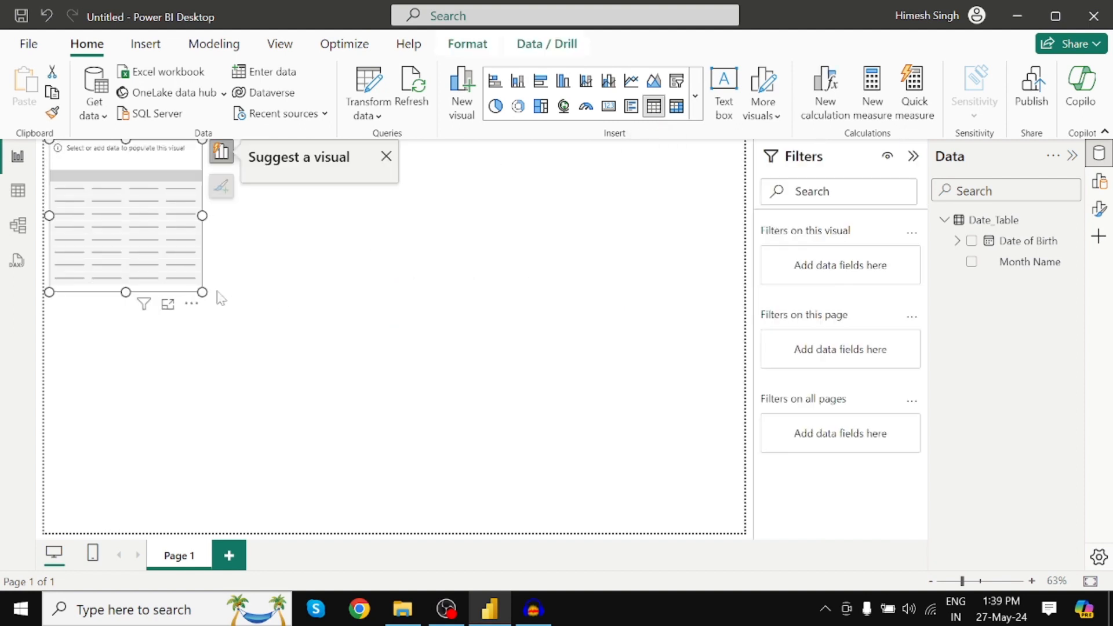
{"action": "left_click_drag", "start_coordinate": [203, 293], "coordinate": [392, 467]}
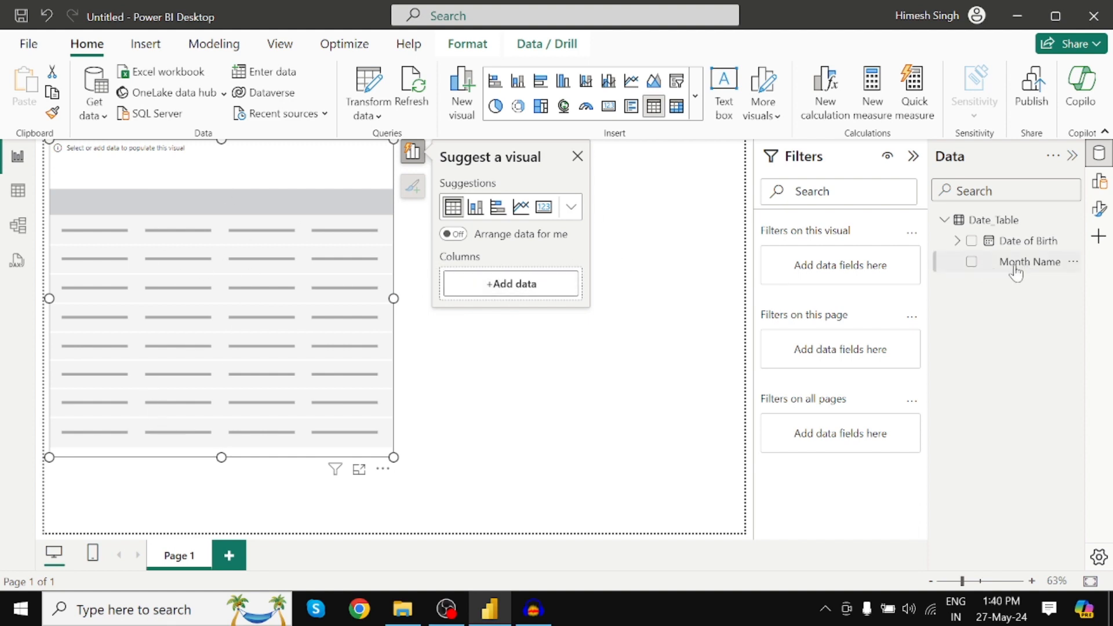
{"action": "left_click", "coordinate": [514, 285]}
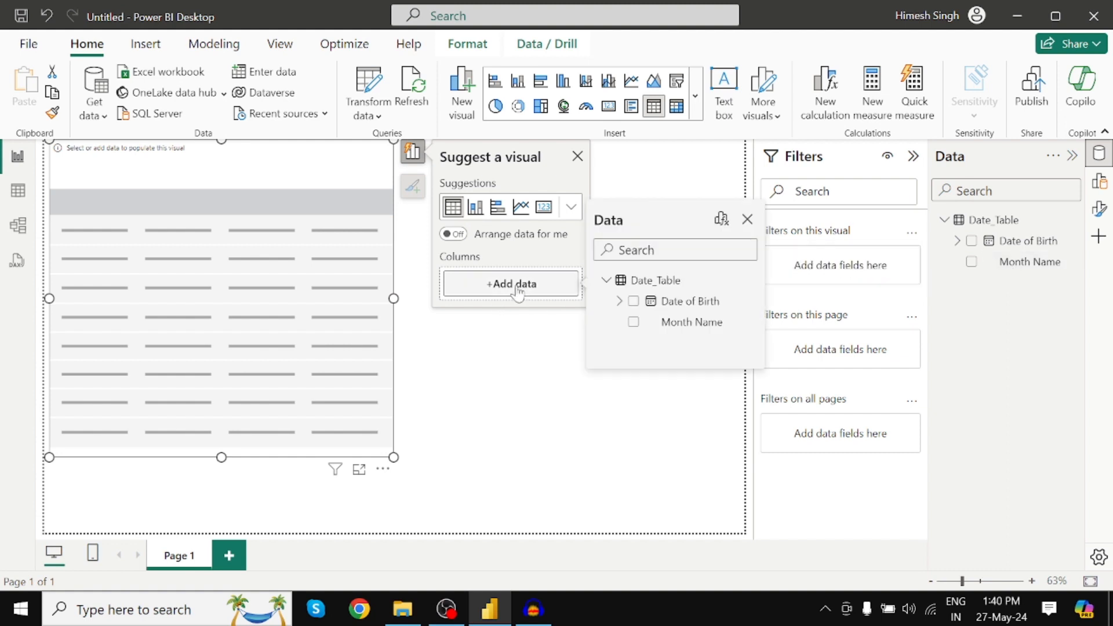
{"action": "left_click", "coordinate": [633, 322]}
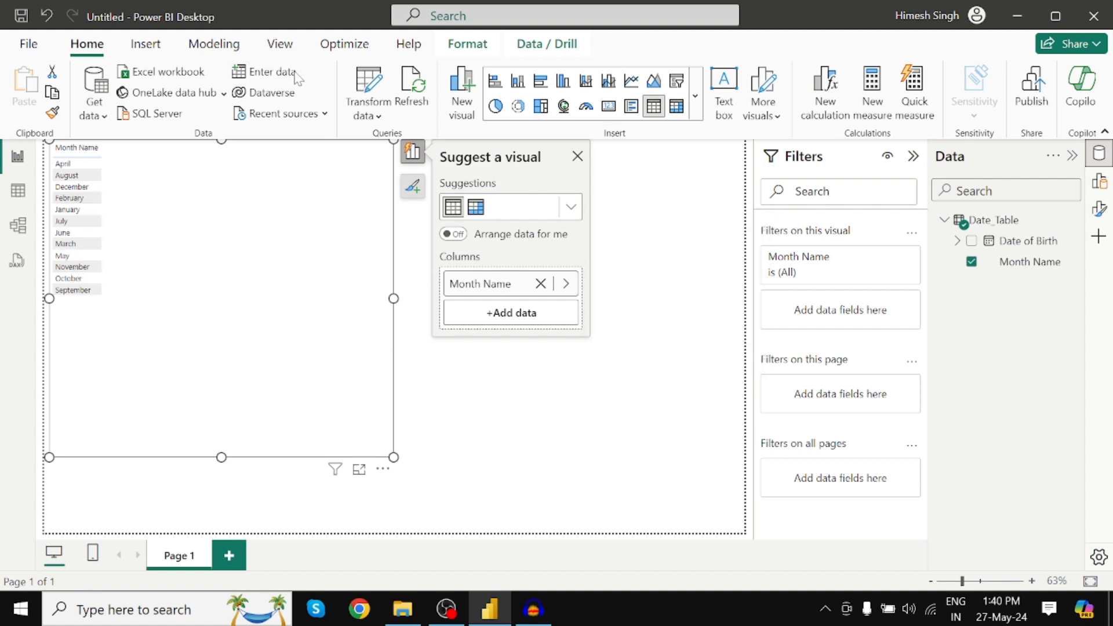
Customize the report's current theme by setting the general text font size to 20 pt, and apply it.
{"action": "left_click", "coordinate": [280, 44]}
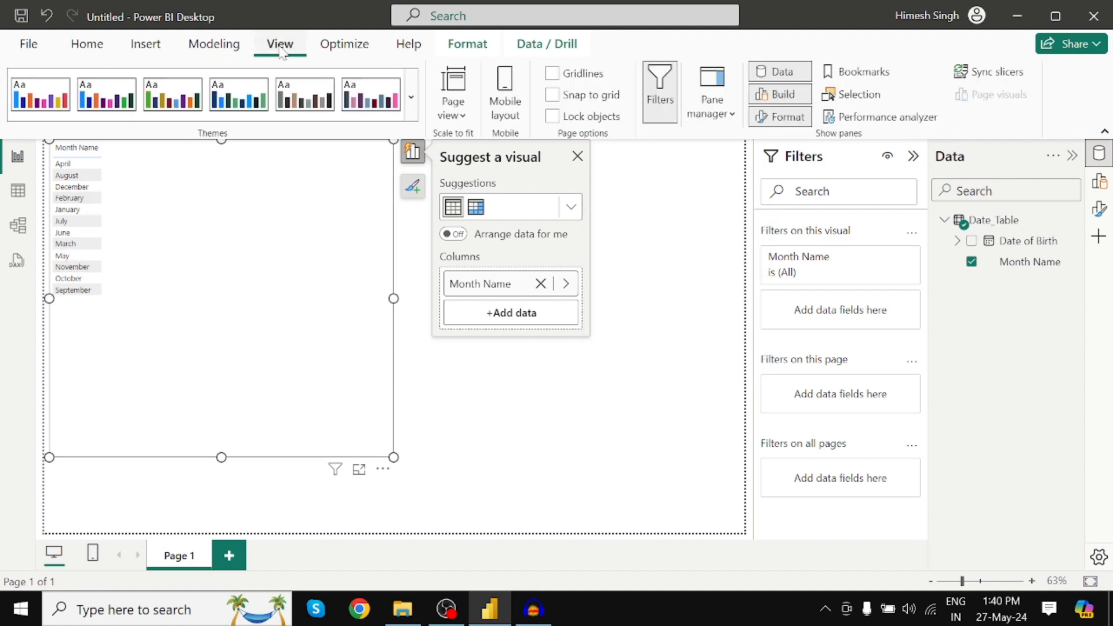
{"action": "left_click", "coordinate": [410, 111]}
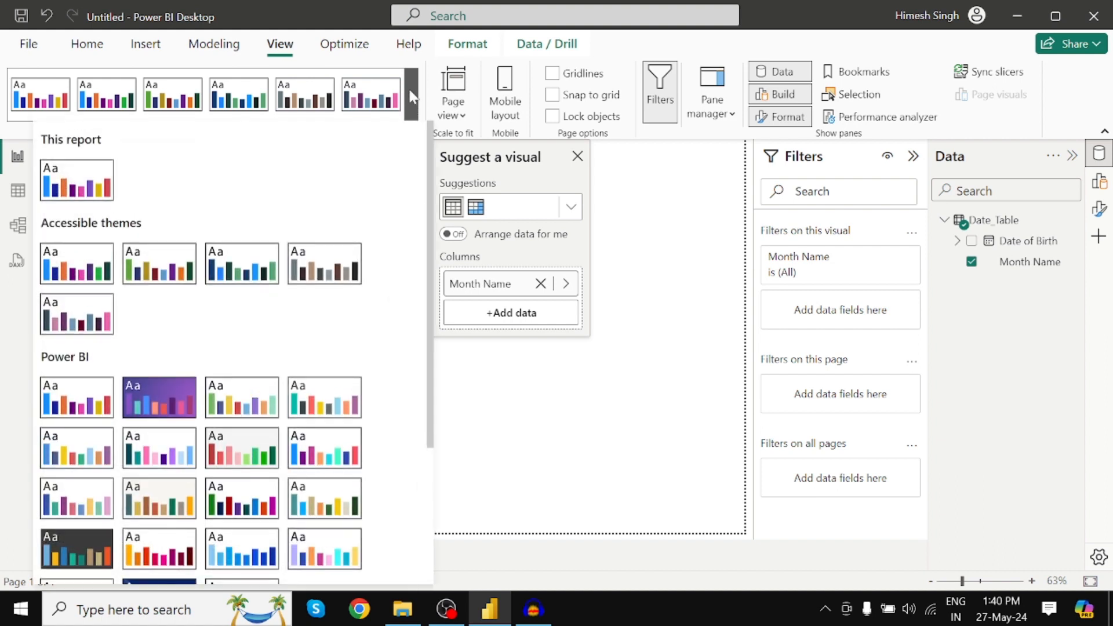
{"action": "scroll", "coordinate": [290, 303], "scroll_direction": "down", "scroll_amount": 4}
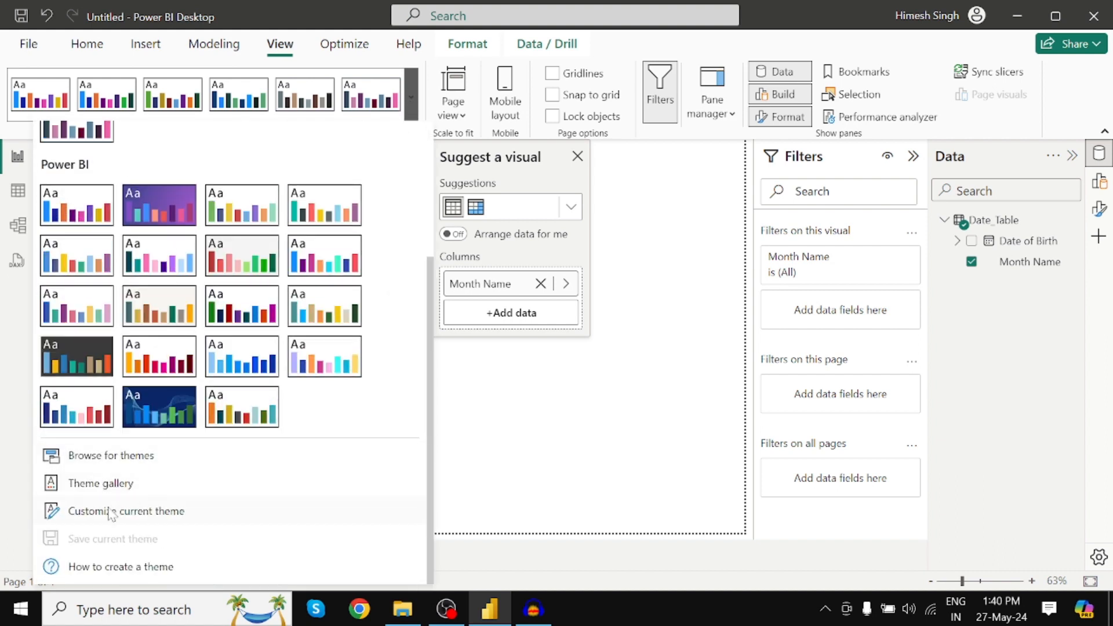
{"action": "left_click", "coordinate": [139, 513]}
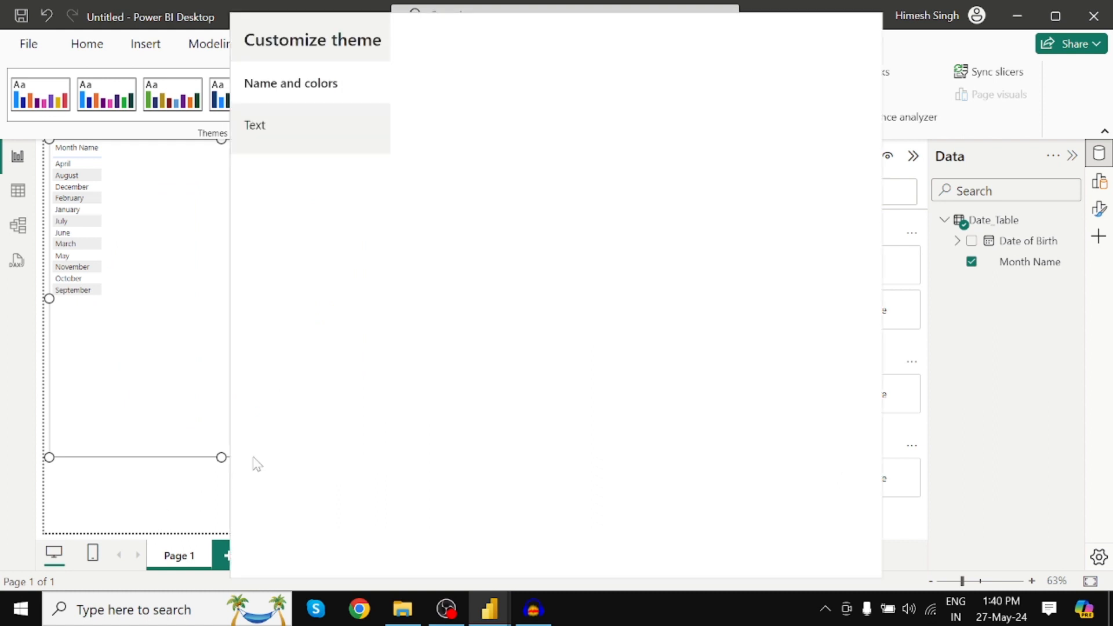
{"action": "left_click", "coordinate": [256, 129]}
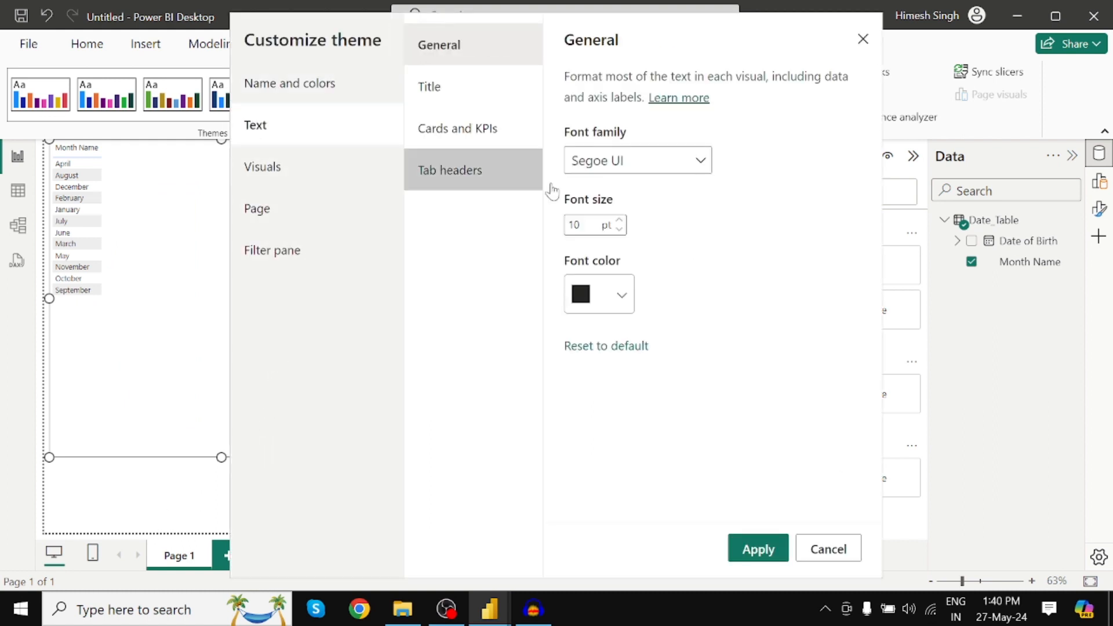
{"action": "left_click", "coordinate": [620, 222]}
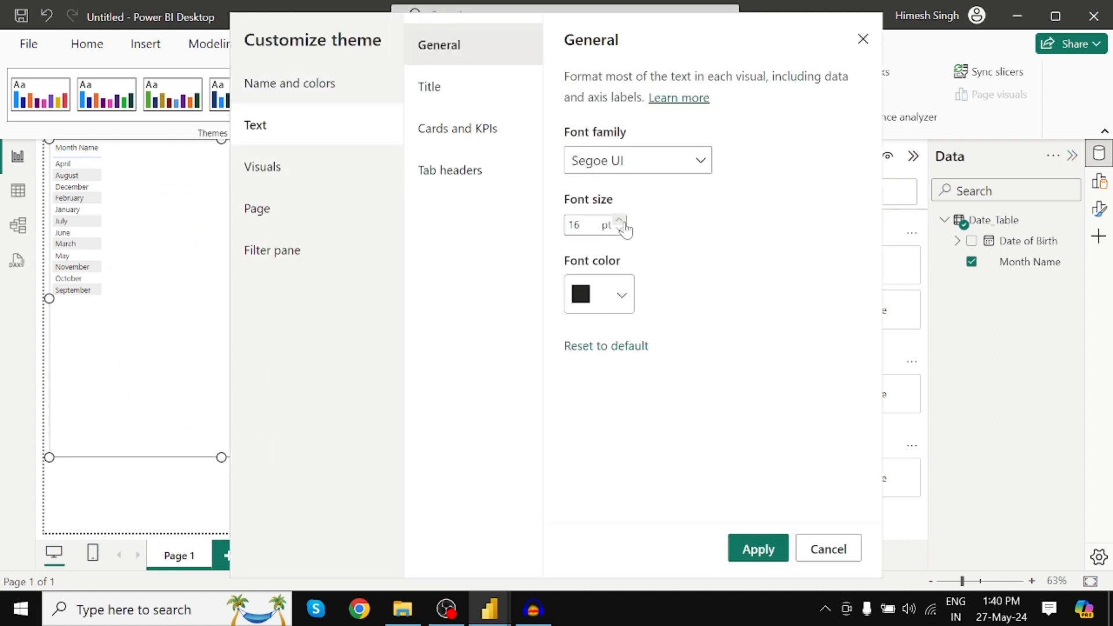
{"action": "left_click", "coordinate": [620, 222]}
{"action": "left_click", "coordinate": [620, 222]}
{"action": "left_click", "coordinate": [620, 222]}
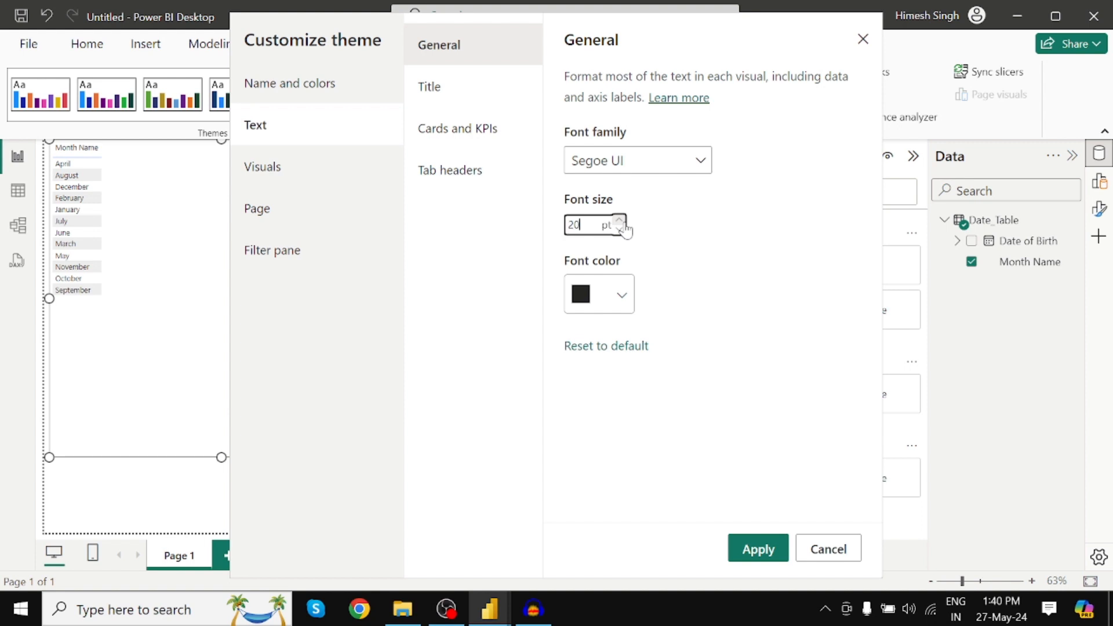
{"action": "left_click", "coordinate": [760, 549]}
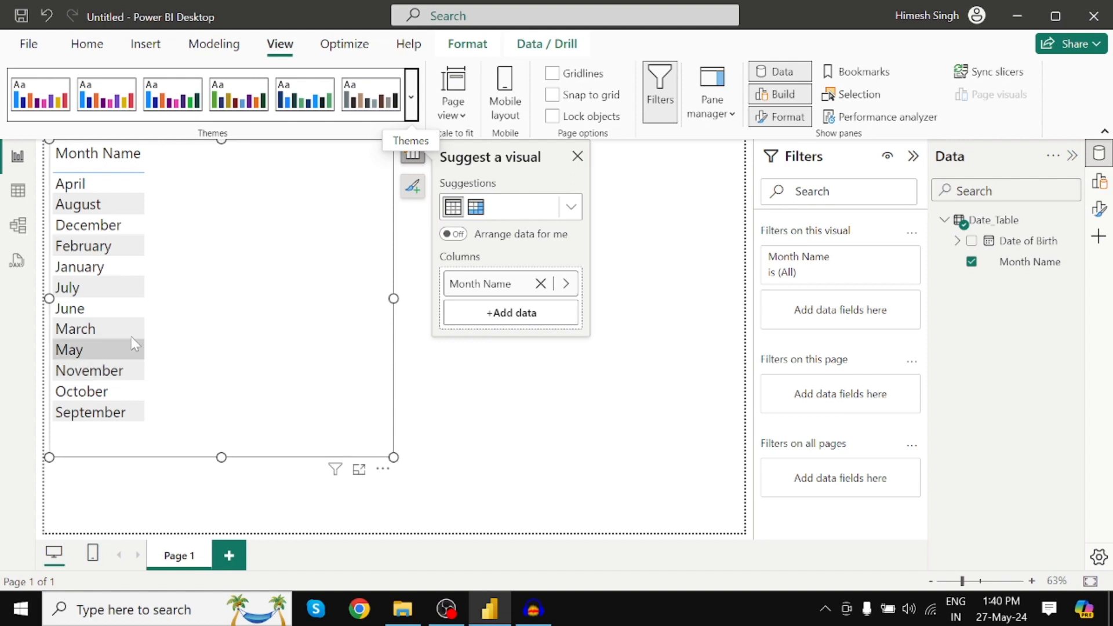
Reopen Date_Table in the query editor and review the year and month options for adding a date-based column.
{"action": "left_click", "coordinate": [87, 47]}
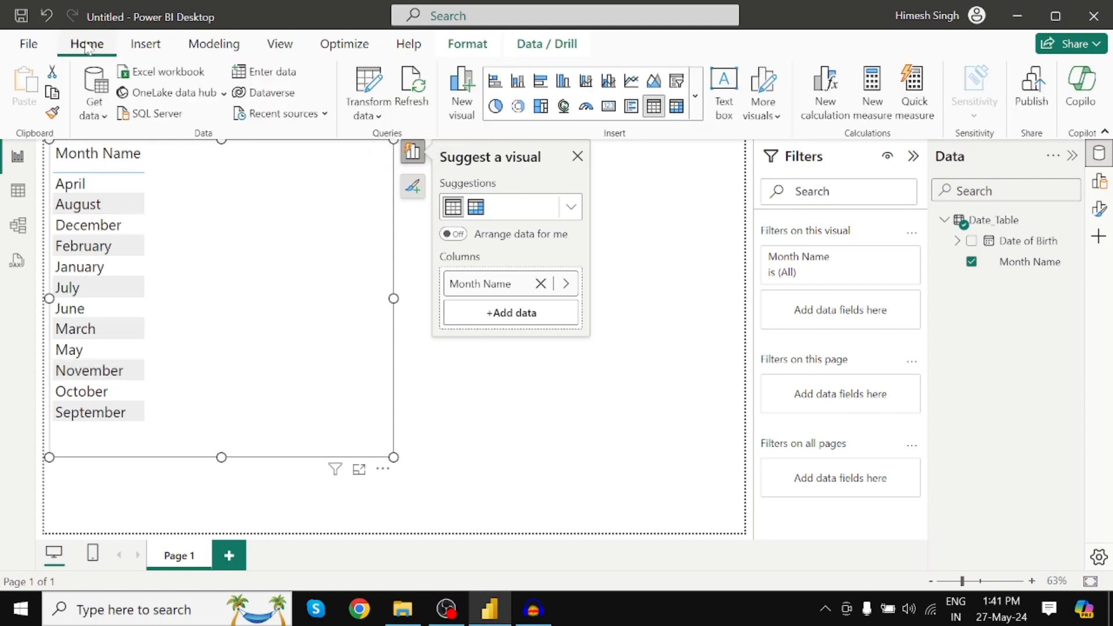
{"action": "left_click", "coordinate": [365, 90]}
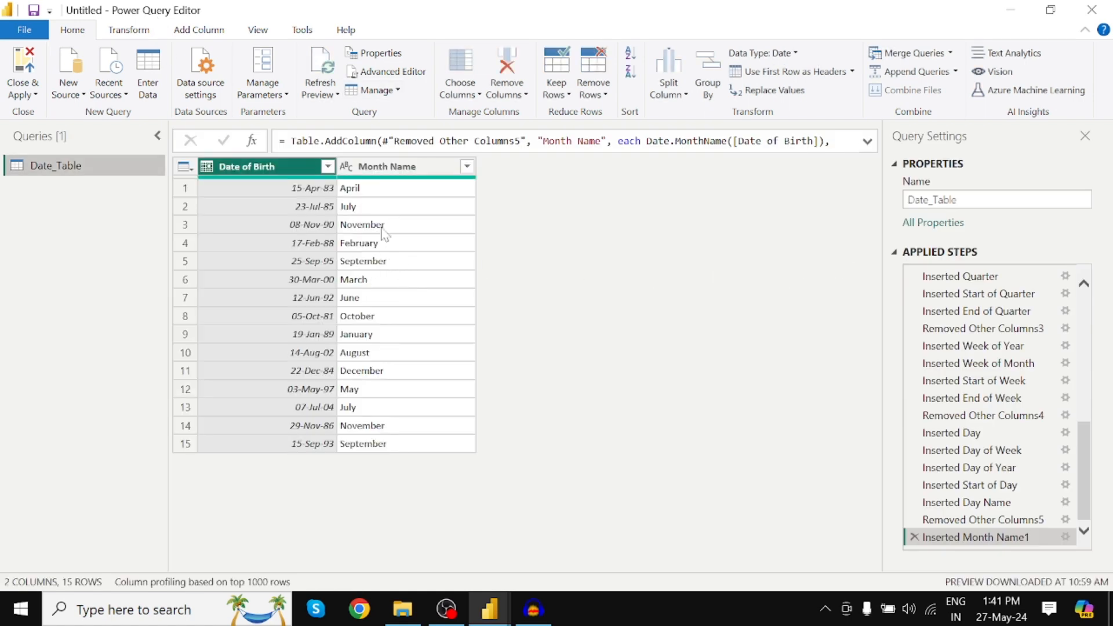
{"action": "left_click", "coordinate": [199, 29]}
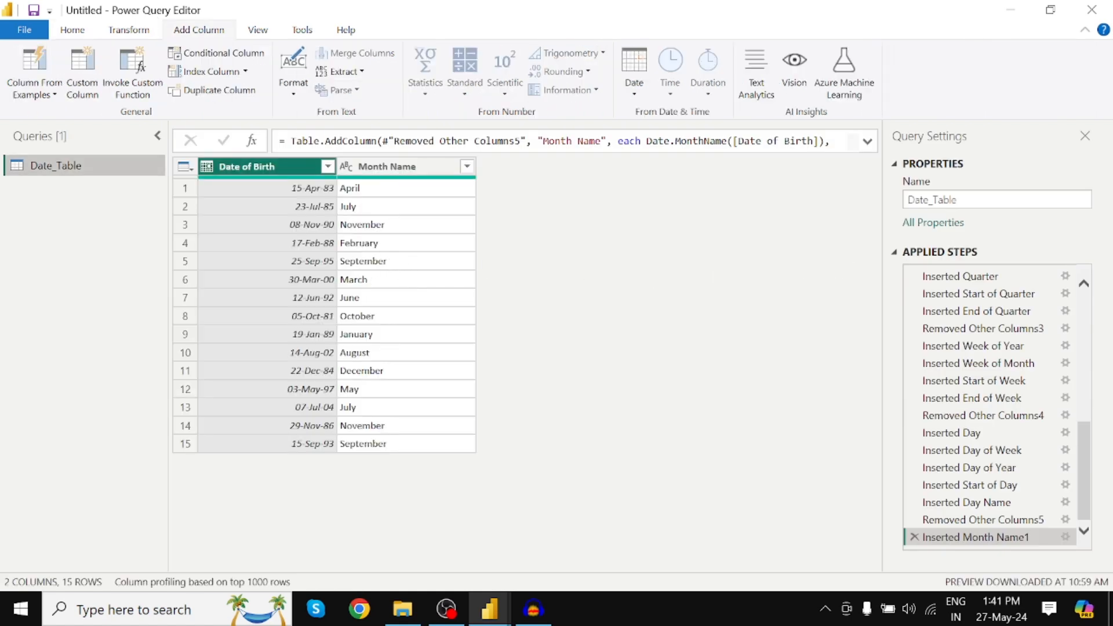
{"action": "left_click", "coordinate": [635, 94]}
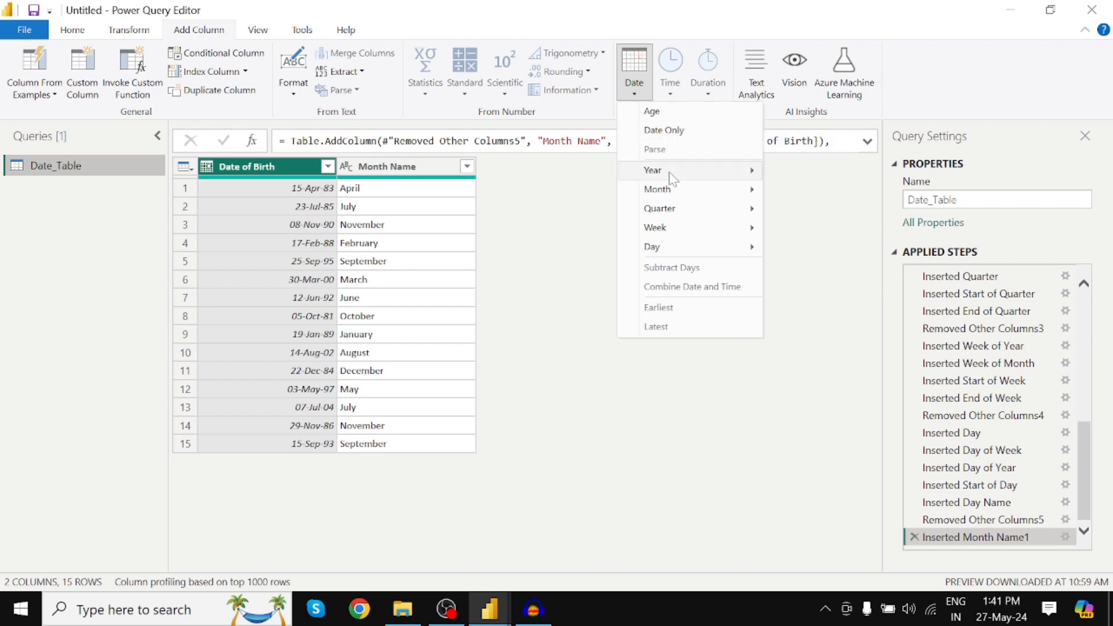
{"action": "mouse_move", "coordinate": [672, 178]}
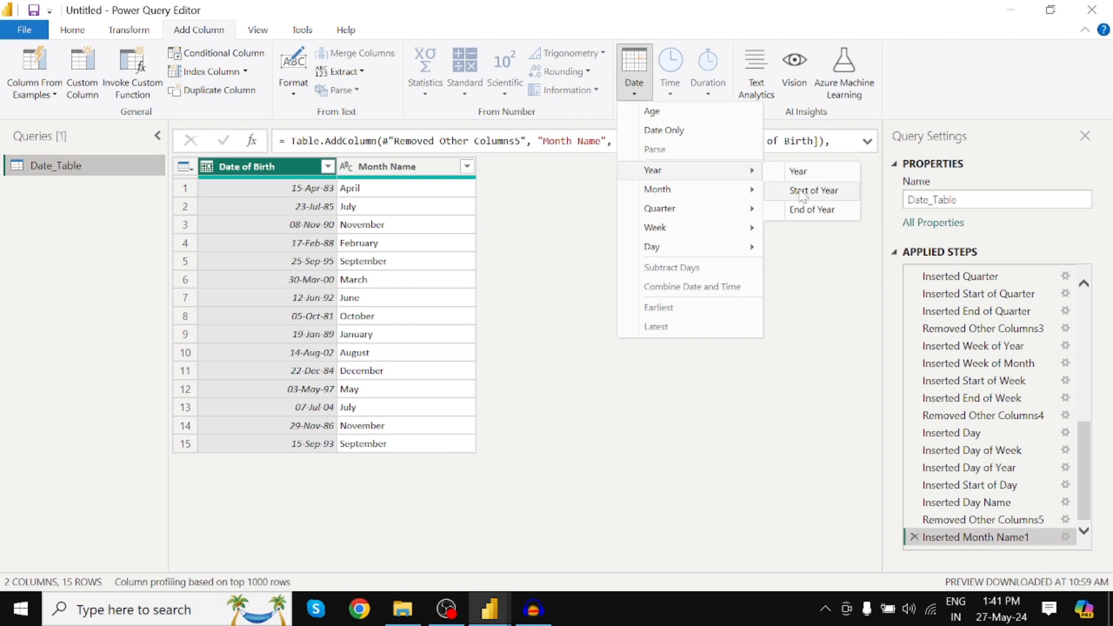
{"action": "mouse_move", "coordinate": [708, 200]}
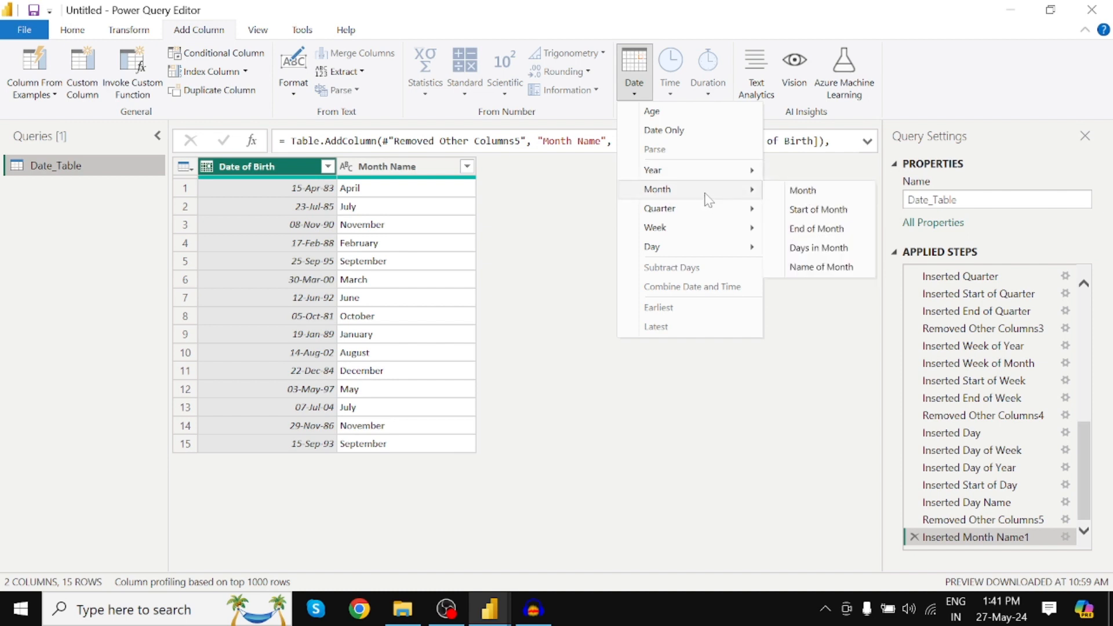